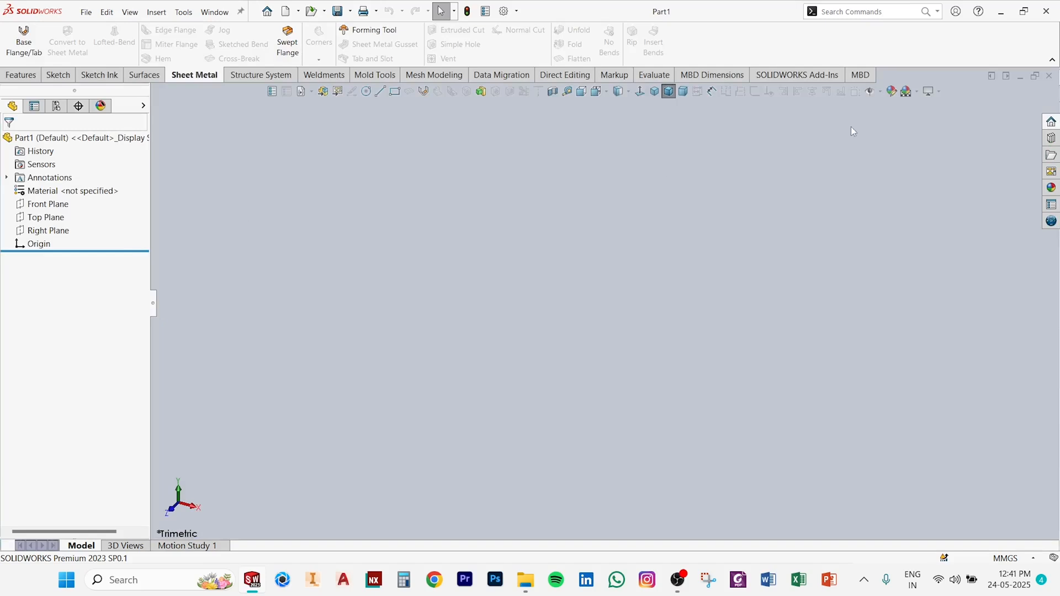
Set the background appearance to use the document scene and open a sketch on the Front Plane.
{"action": "left_click", "coordinate": [906, 93]}
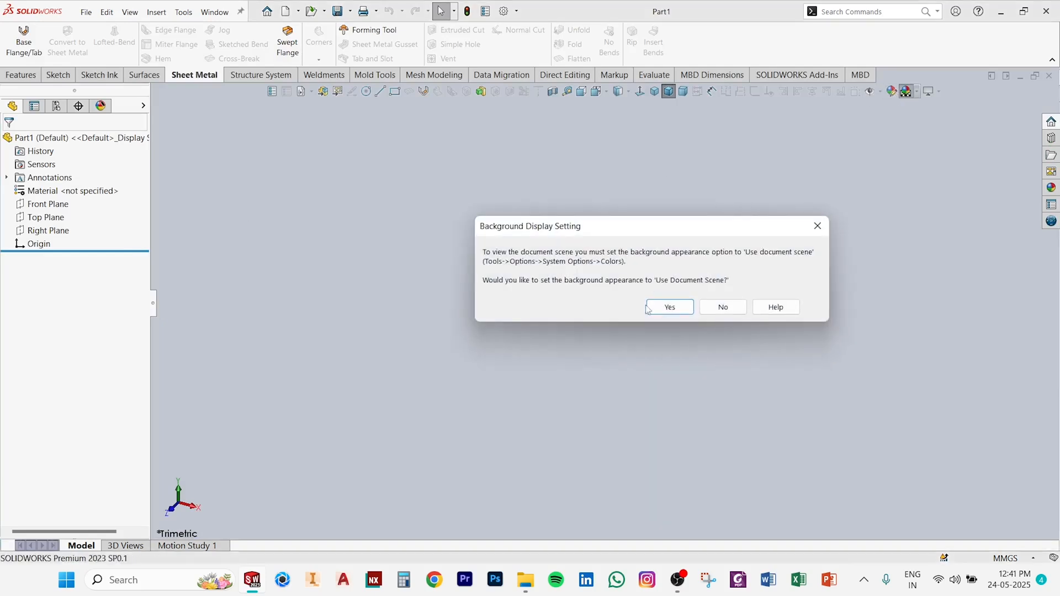
{"action": "left_click", "coordinate": [670, 305]}
{"action": "left_click", "coordinate": [34, 205]}
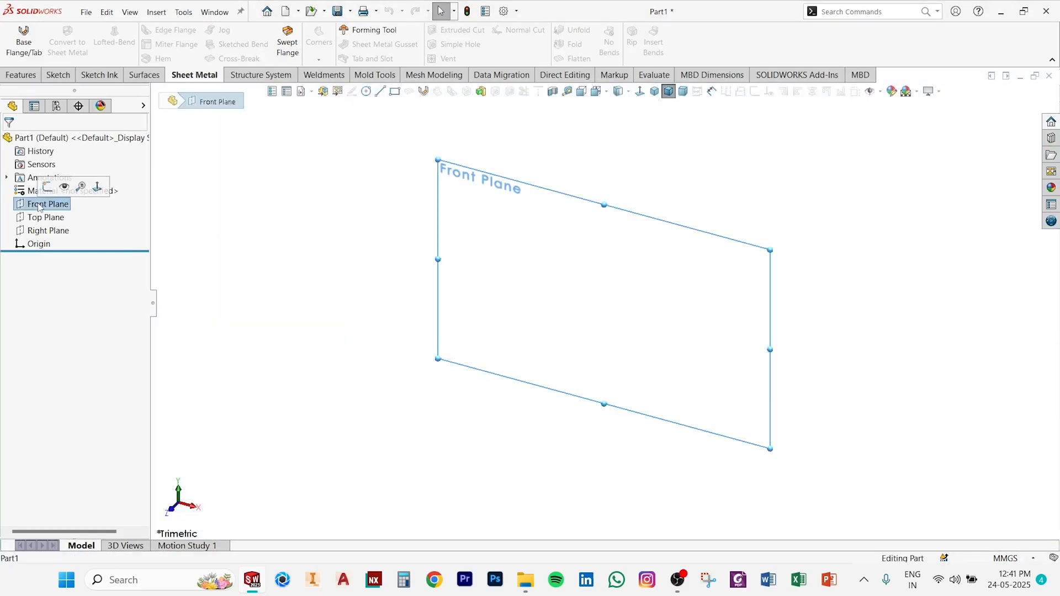
{"action": "left_click", "coordinate": [53, 189]}
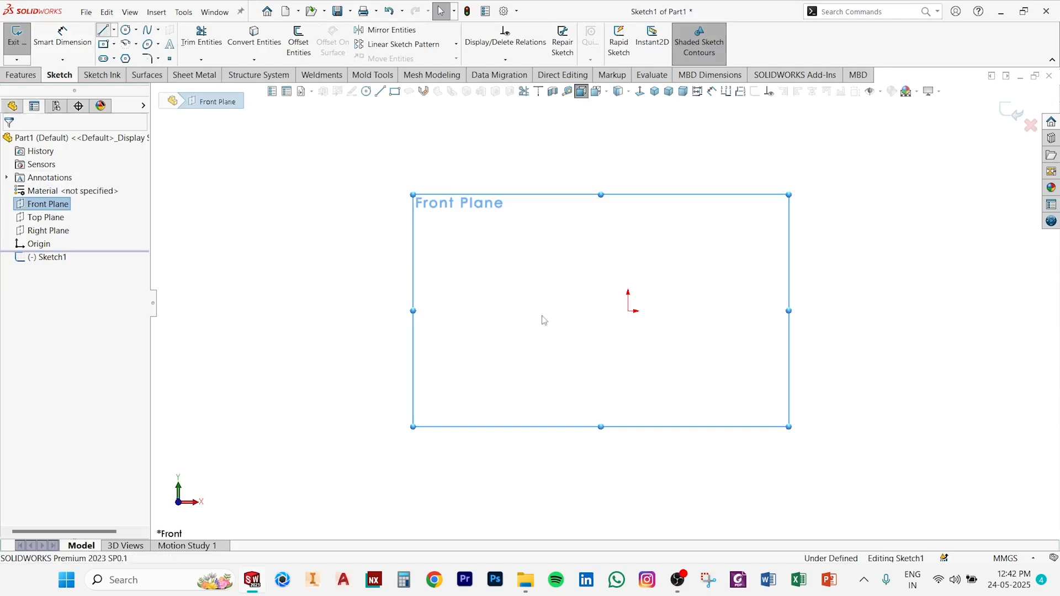
Sketch a closed profile from the origin with three ascending steps and a horizontal base line about 108 mm long.
{"action": "key", "text": "l"}
{"action": "left_click", "coordinate": [628, 311]}
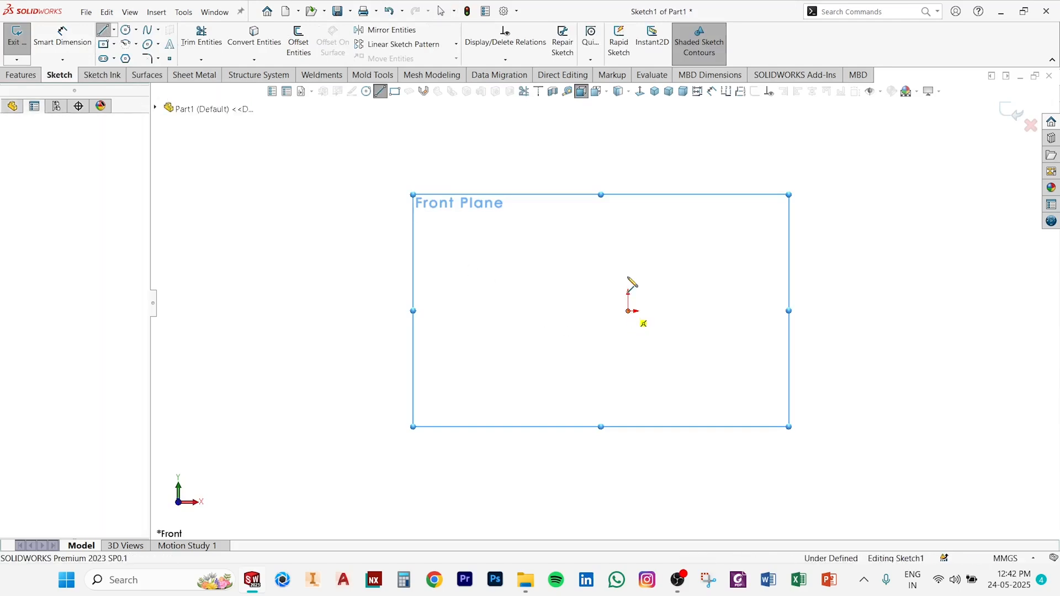
{"action": "left_click", "coordinate": [627, 278]}
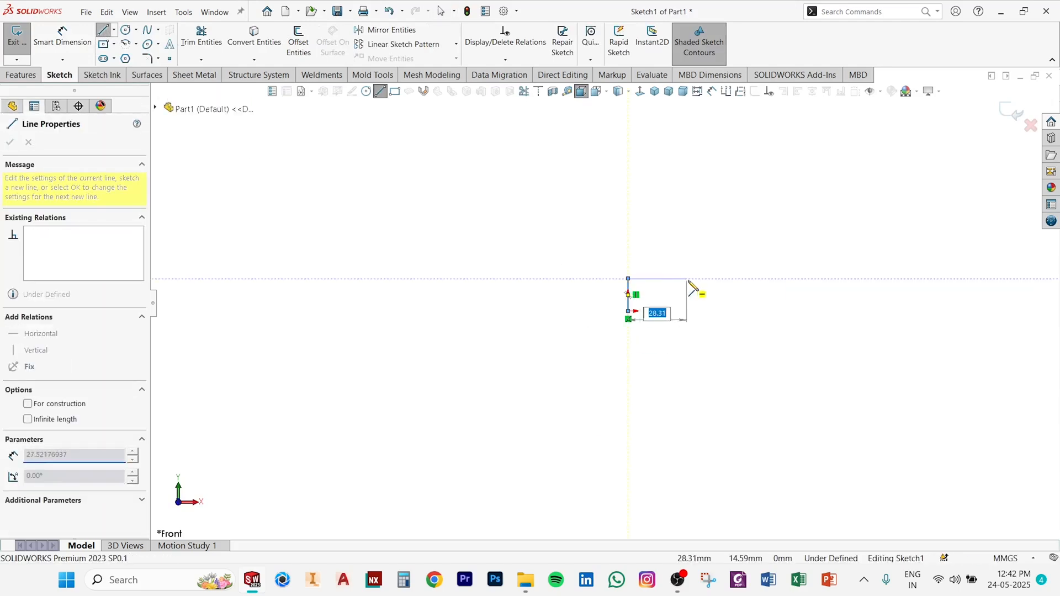
{"action": "left_click", "coordinate": [688, 280]}
{"action": "left_click", "coordinate": [688, 266]}
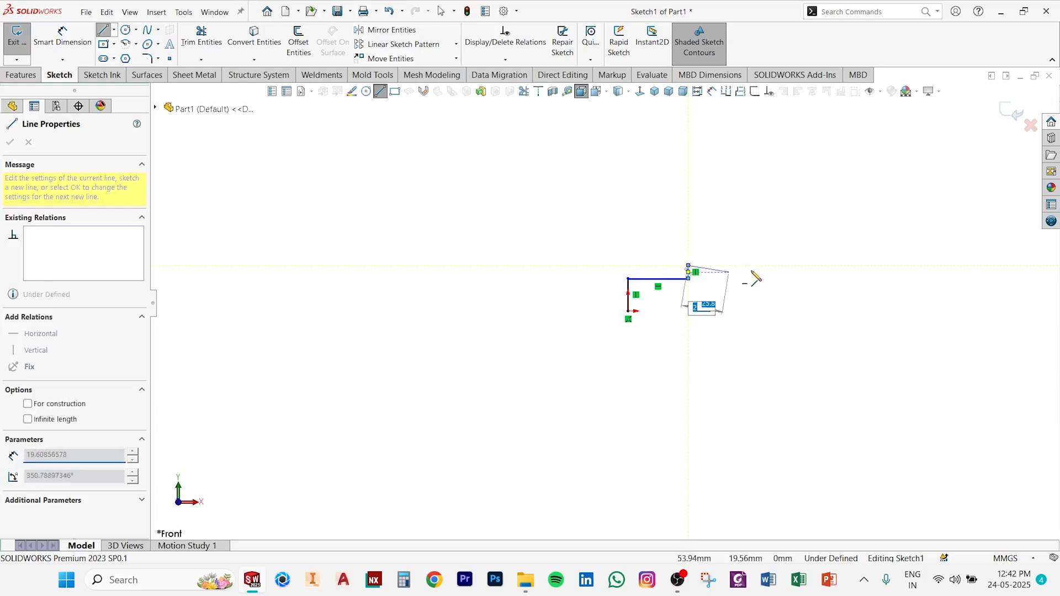
{"action": "left_click", "coordinate": [776, 265]}
{"action": "left_click", "coordinate": [776, 251]}
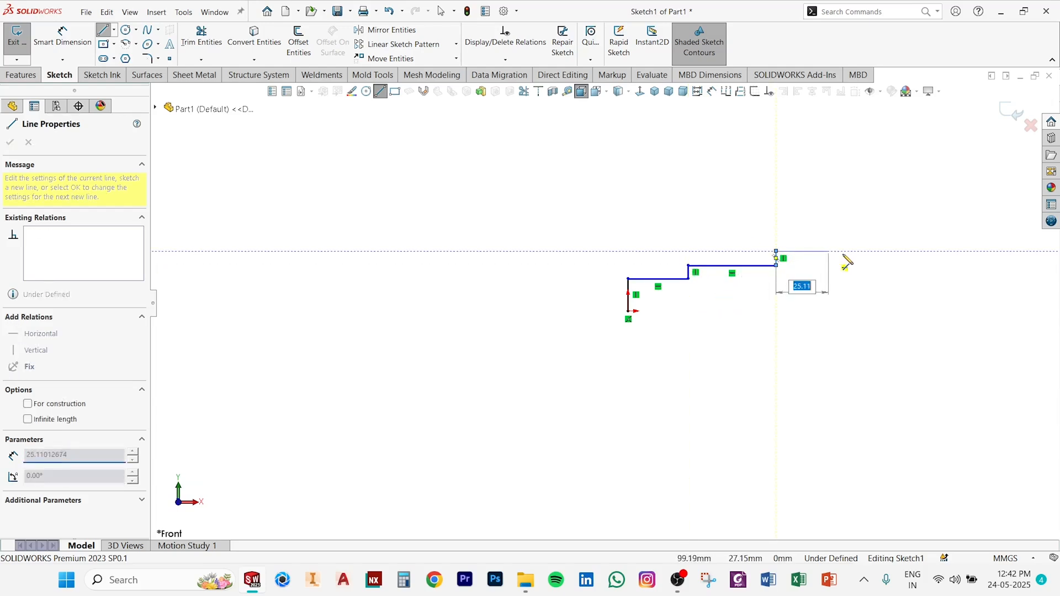
{"action": "left_click", "coordinate": [856, 251]}
{"action": "left_click", "coordinate": [855, 311]}
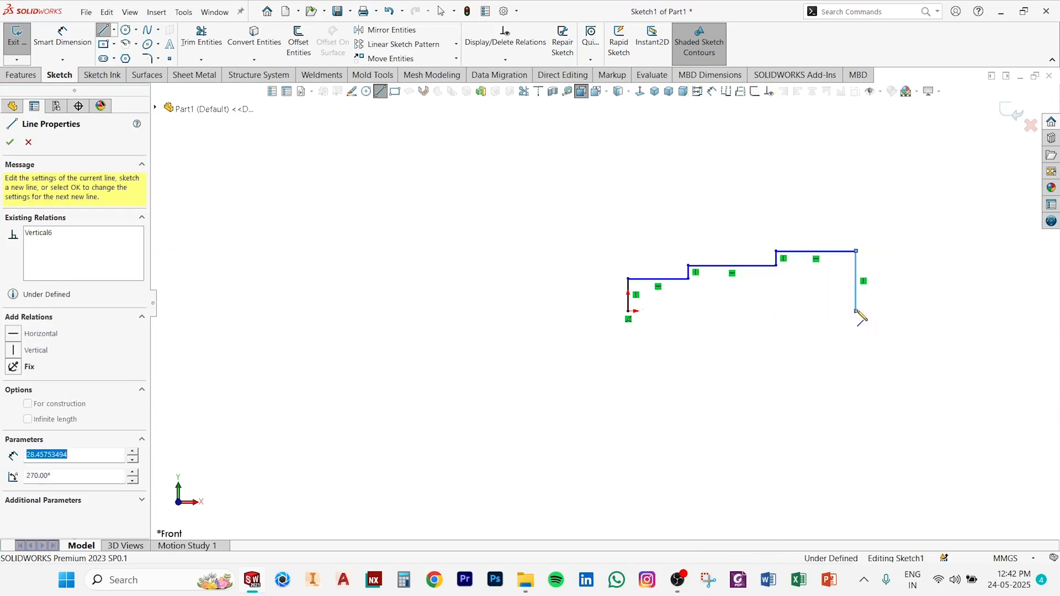
{"action": "left_click", "coordinate": [628, 310]}
{"action": "scroll", "coordinate": [459, 308], "scroll_direction": "down", "scroll_amount": 4}
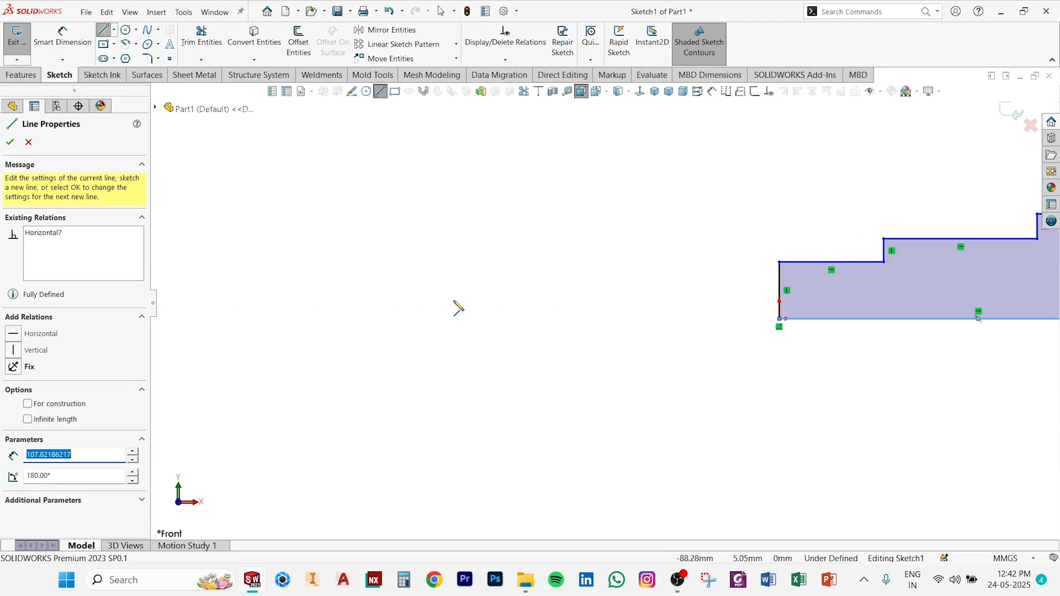
{"action": "scroll", "coordinate": [449, 306], "scroll_direction": "up", "scroll_amount": 8}
{"action": "scroll", "coordinate": [845, 310], "scroll_direction": "up", "scroll_amount": 2}
{"action": "scroll", "coordinate": [652, 311], "scroll_direction": "down", "scroll_amount": 9}
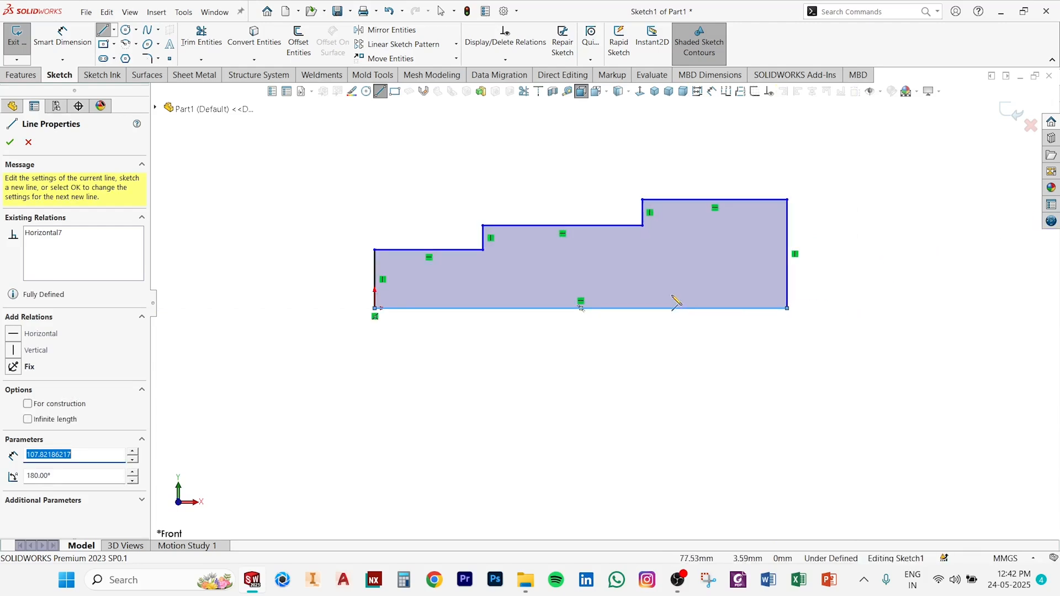
{"action": "scroll", "coordinate": [675, 303], "scroll_direction": "up", "scroll_amount": 1}
Dimension the profile's base line to 240 mm and convert it to construction geometry as the centerline.
{"action": "left_click", "coordinate": [711, 95]}
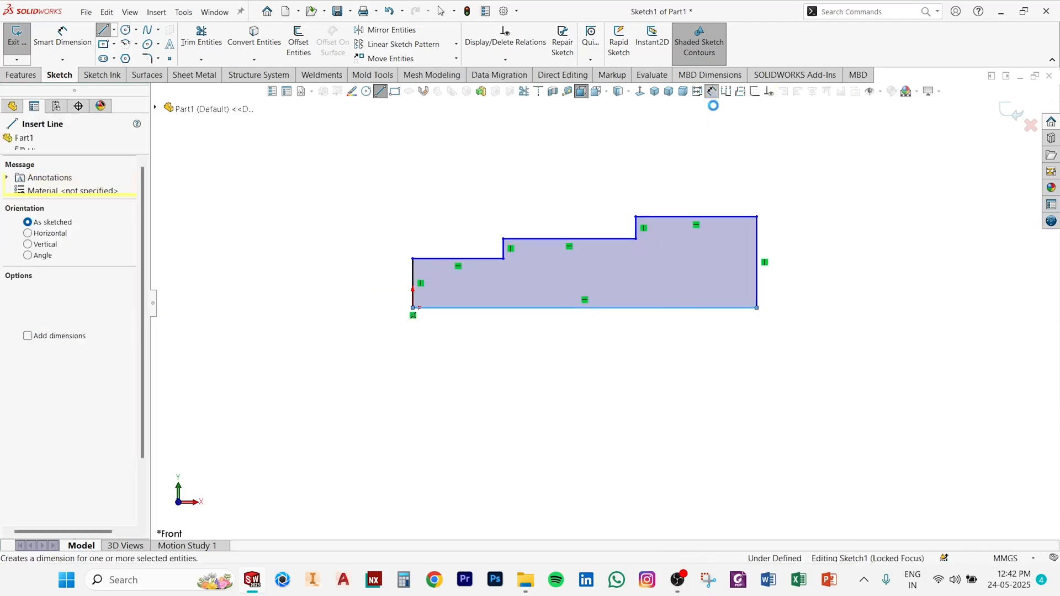
{"action": "left_click", "coordinate": [623, 308]}
{"action": "left_click", "coordinate": [602, 350]}
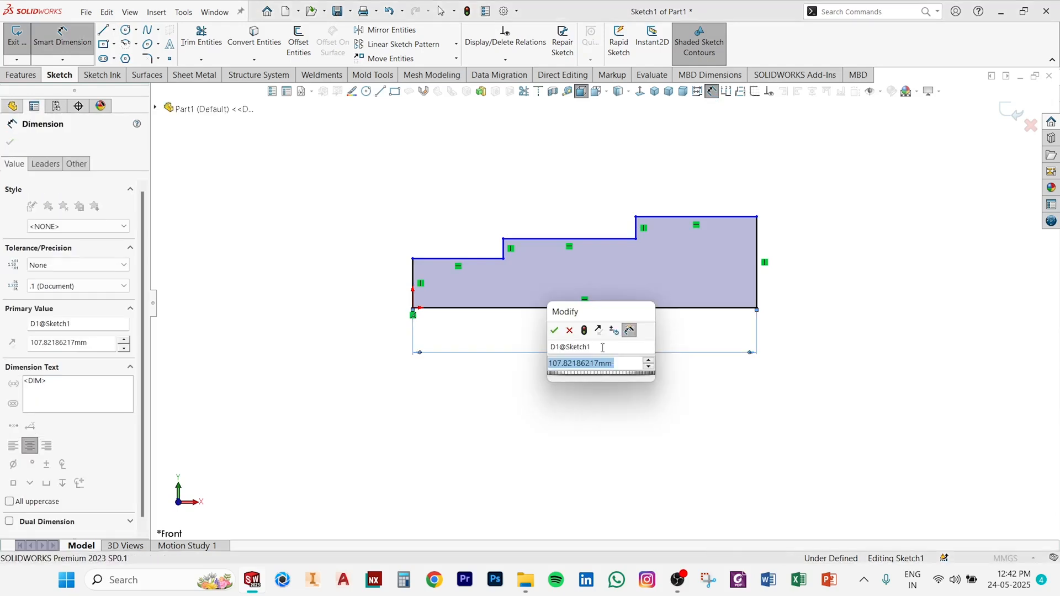
{"action": "type", "text": "240"}
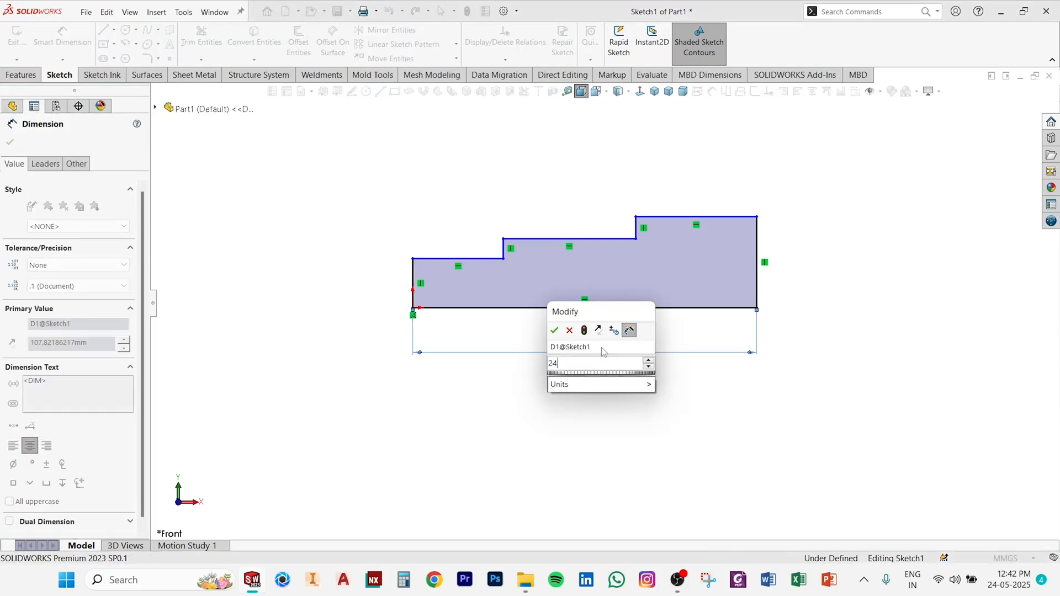
{"action": "key", "text": "Return"}
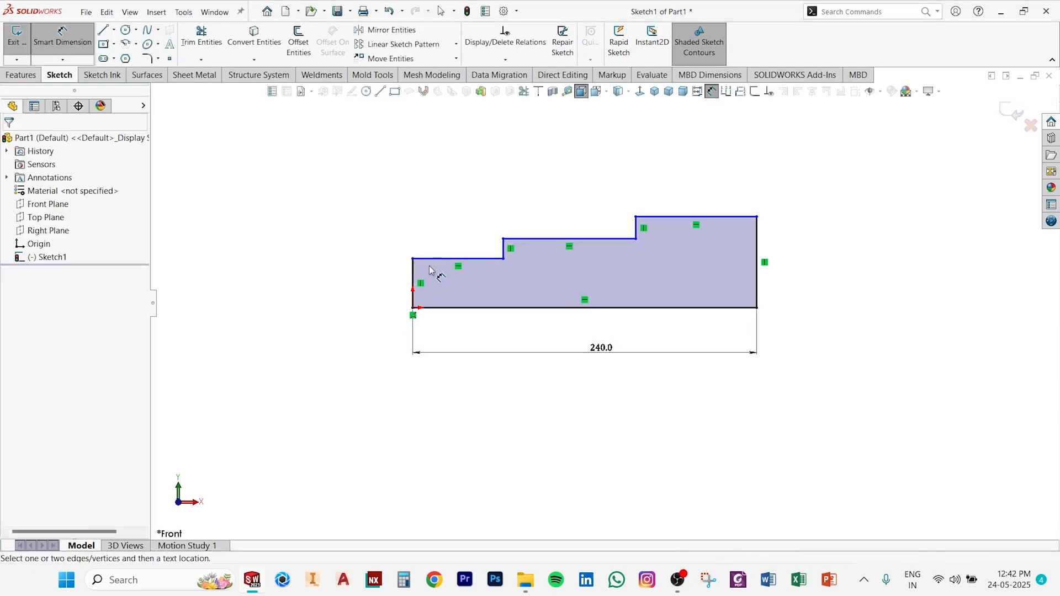
{"action": "key", "text": "Escape"}
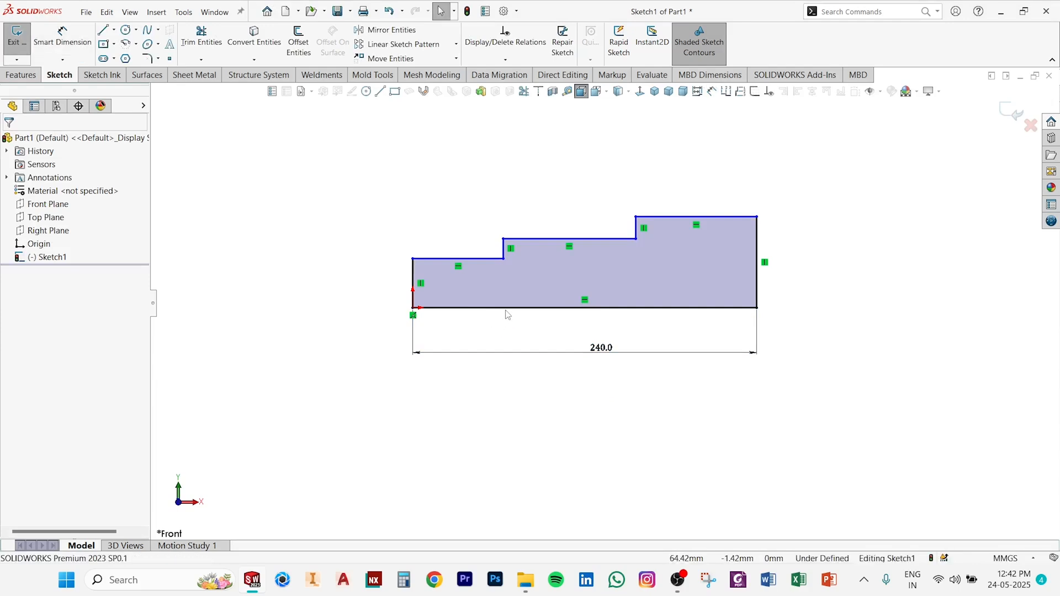
{"action": "left_click", "coordinate": [505, 307]}
{"action": "left_click", "coordinate": [472, 215]}
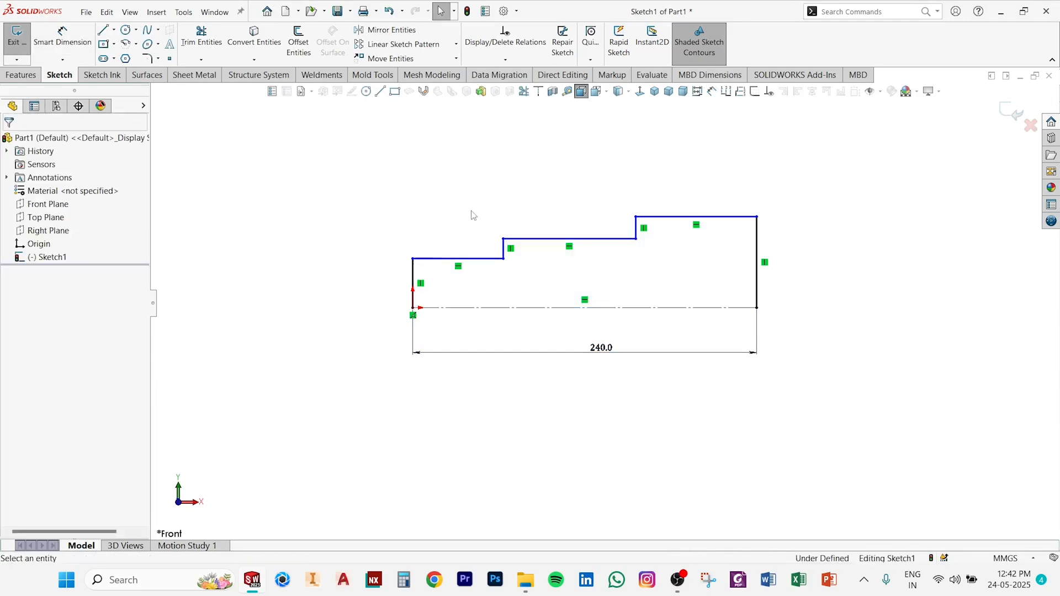
Dimension the lowest step, starting above the origin, to a 34 mm diameter across the centerline.
{"action": "left_click", "coordinate": [711, 91]}
{"action": "left_click", "coordinate": [458, 258]}
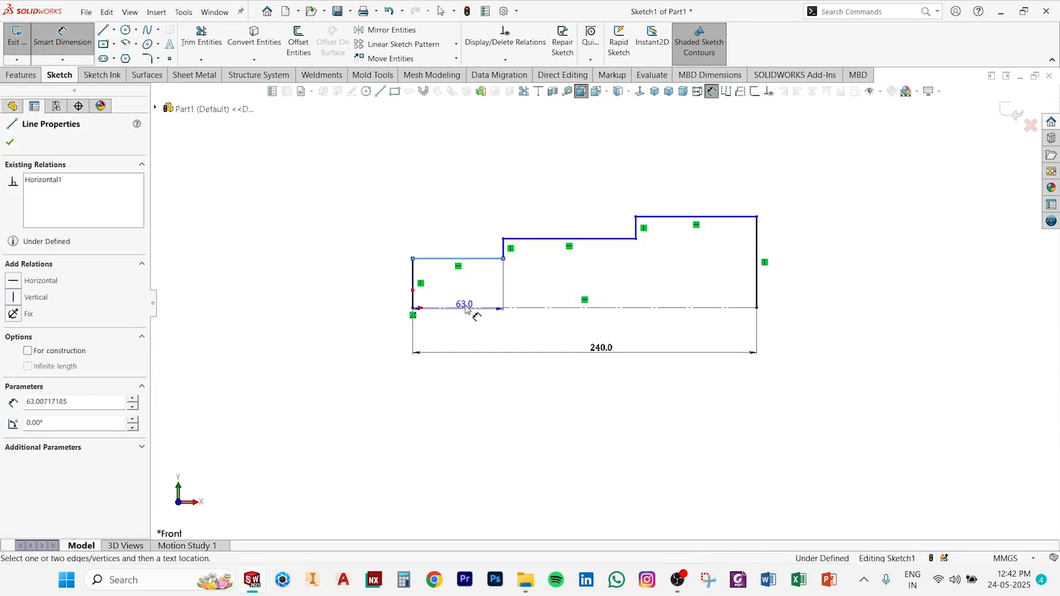
{"action": "left_click", "coordinate": [466, 307]}
{"action": "left_click", "coordinate": [356, 317]}
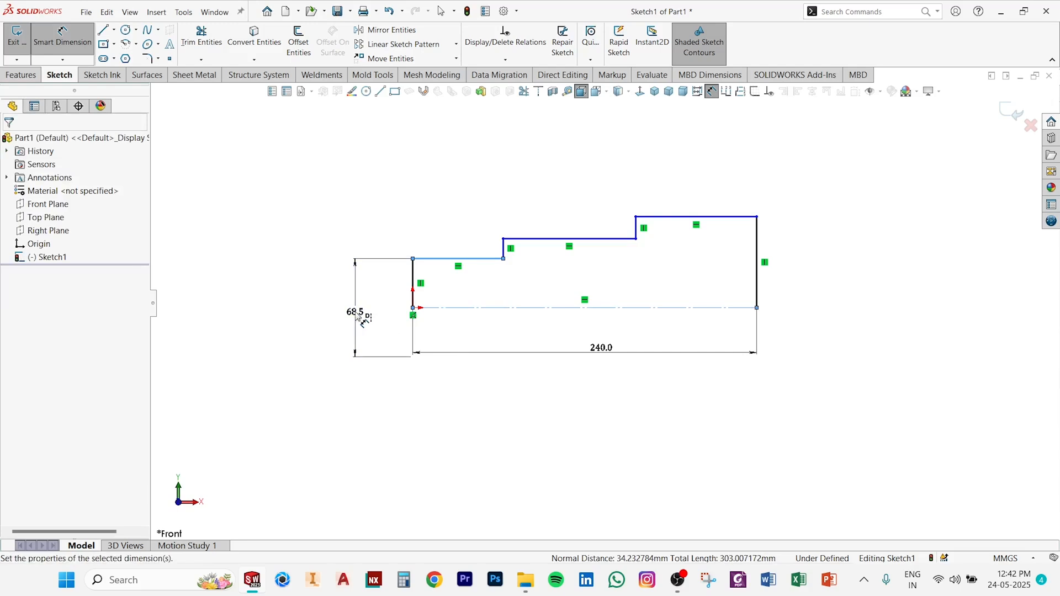
{"action": "type", "text": "34"}
{"action": "key", "text": "Return"}
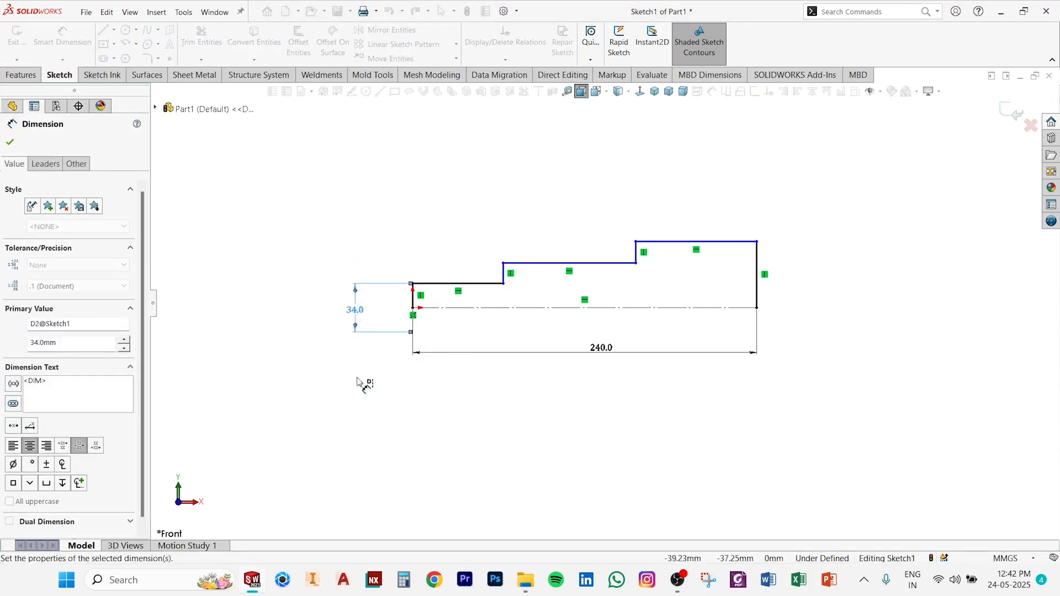
Dimension the middle step to a 35 mm diameter across the centerline.
{"action": "left_click", "coordinate": [546, 265]}
{"action": "left_click", "coordinate": [516, 307]}
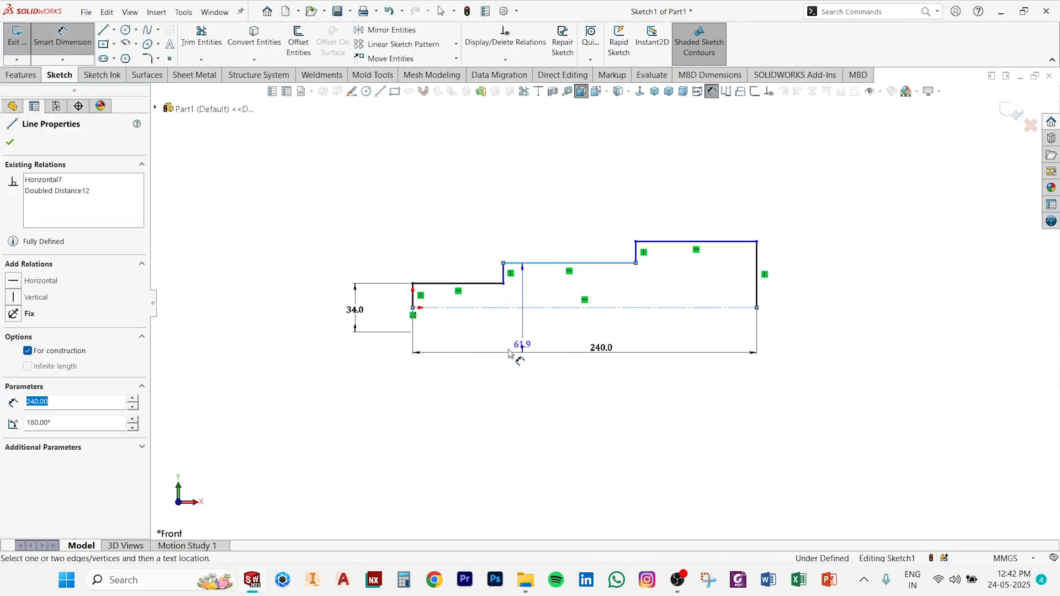
{"action": "left_click", "coordinate": [334, 313]}
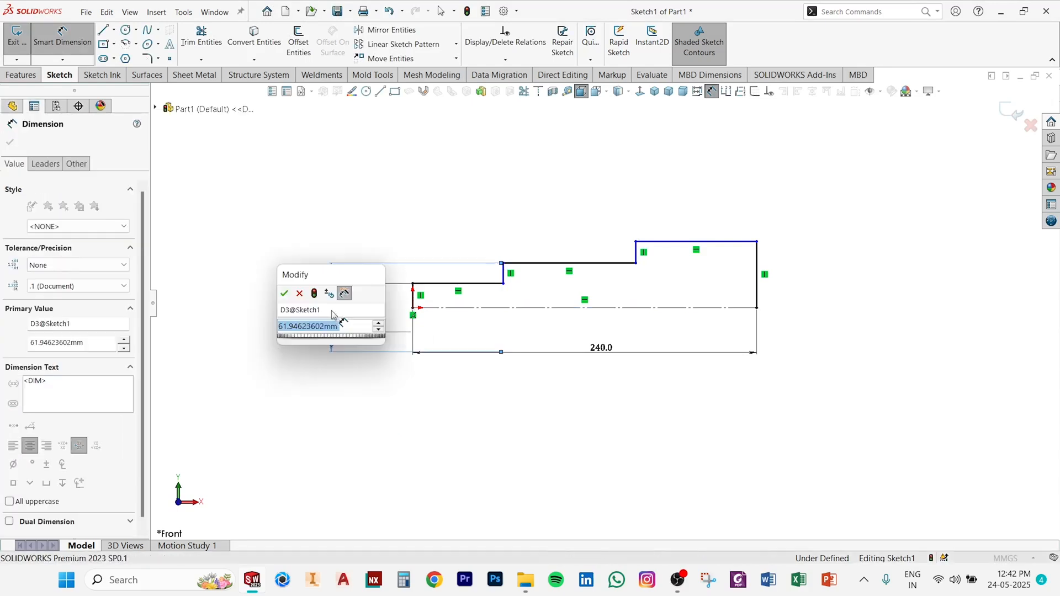
{"action": "type", "text": "35"}
{"action": "key", "text": "Return"}
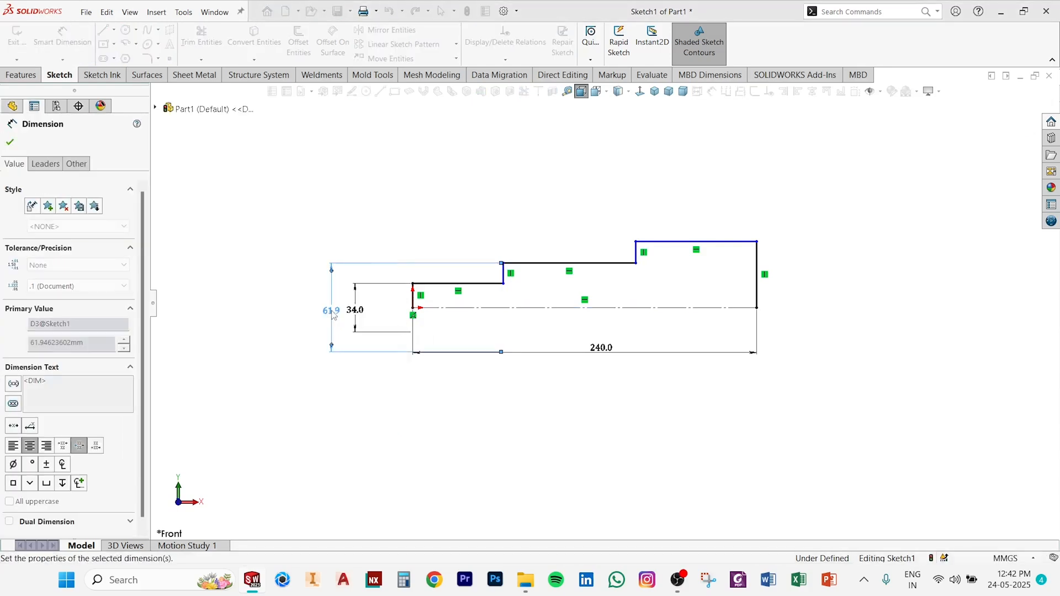
Dimension the highest step, farthest from the origin, to a 38 mm diameter across the centerline.
{"action": "left_click", "coordinate": [713, 267]}
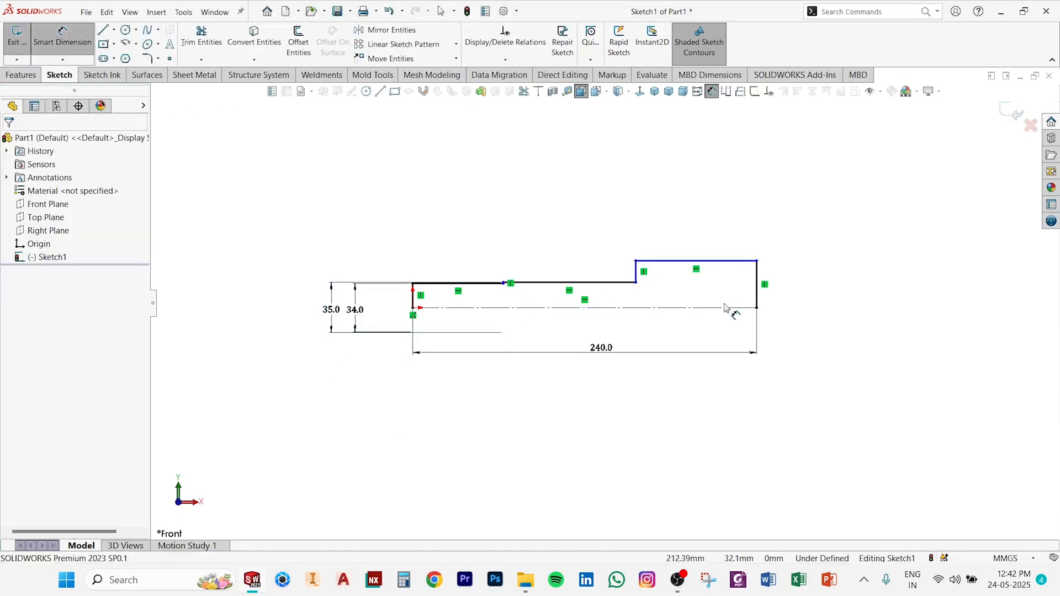
{"action": "left_click", "coordinate": [733, 308]}
{"action": "left_click", "coordinate": [806, 329]}
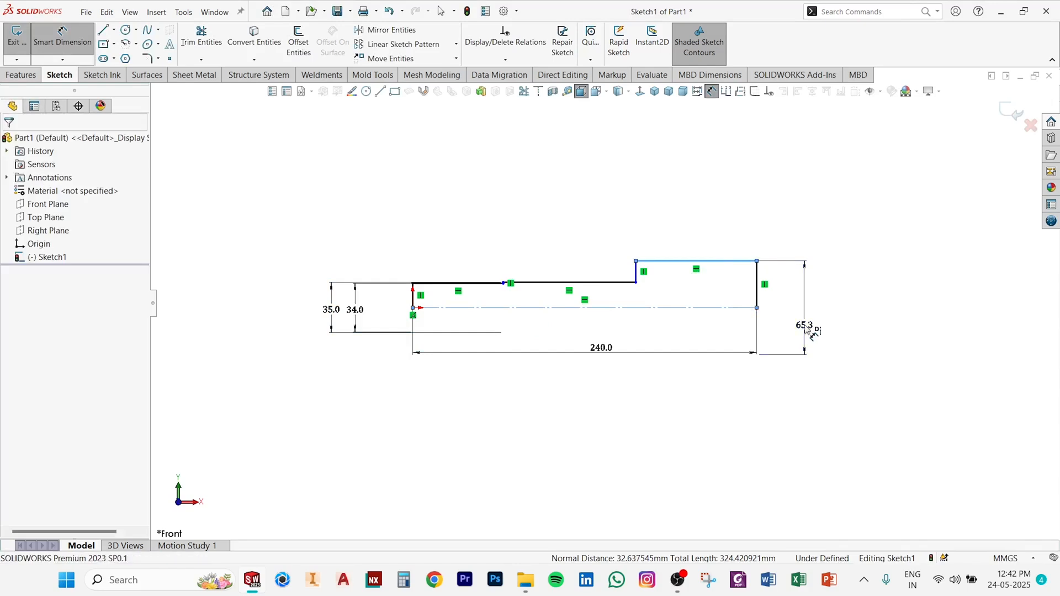
{"action": "type", "text": "38"}
{"action": "key", "text": "Return"}
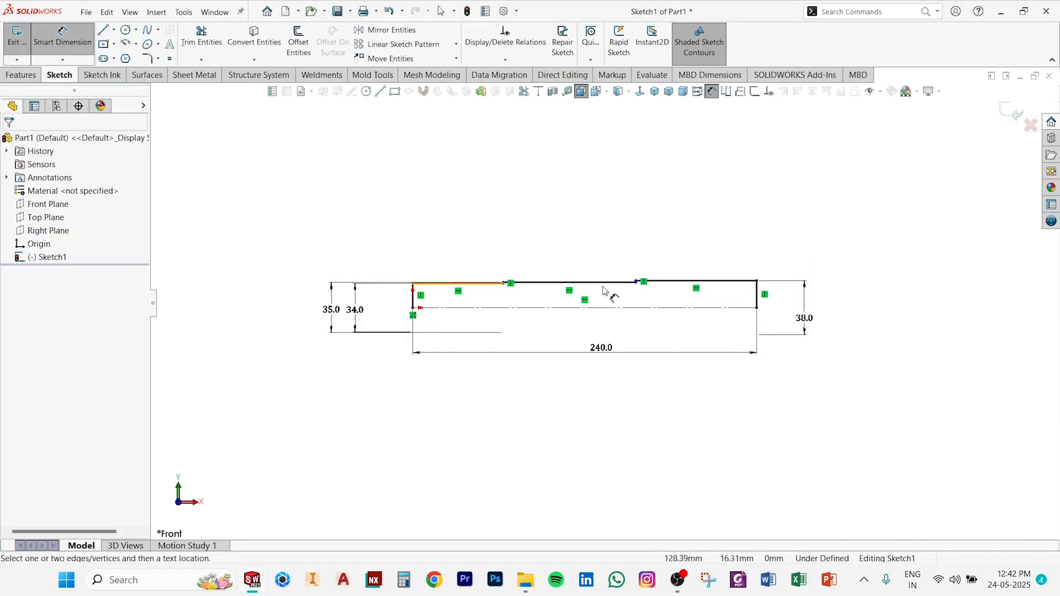
Dimension the length of the 38 mm diameter step to 82 mm.
{"action": "left_click", "coordinate": [676, 283]}
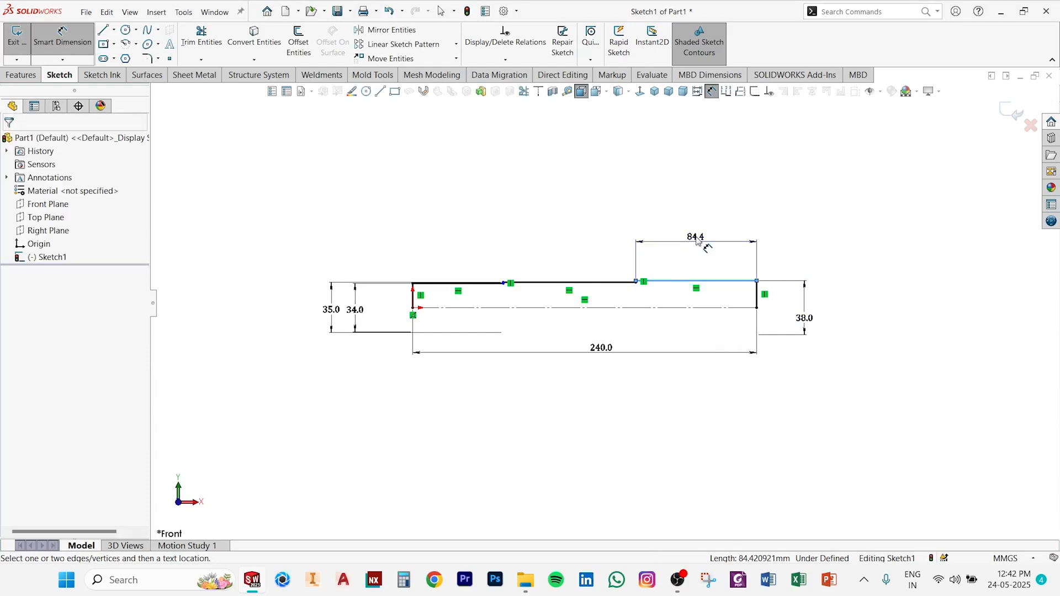
{"action": "left_click", "coordinate": [697, 239]}
{"action": "type", "text": "8"}
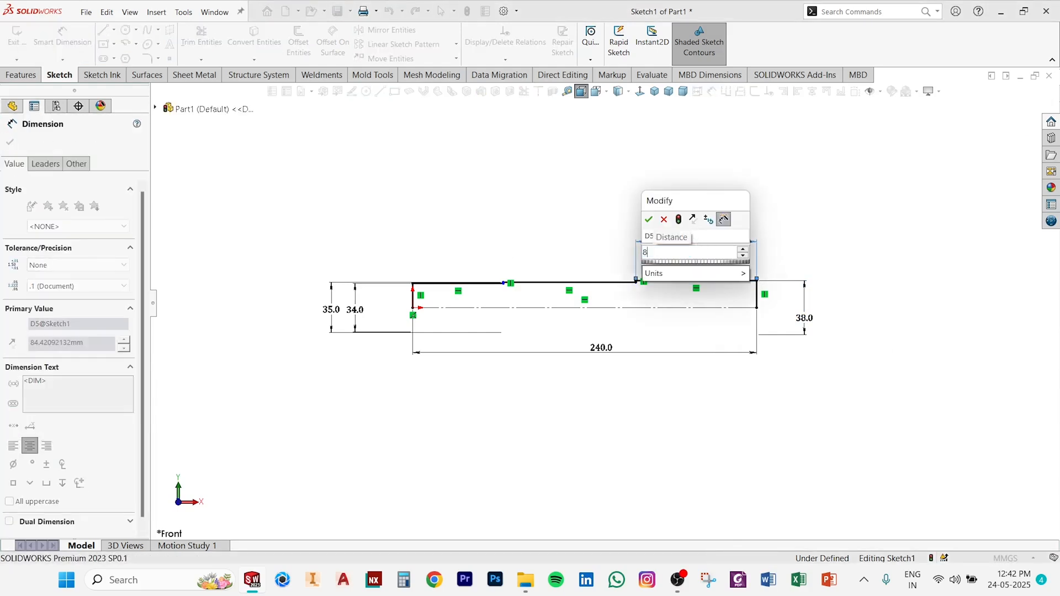
{"action": "type", "text": "2"}
{"action": "key", "text": "Return"}
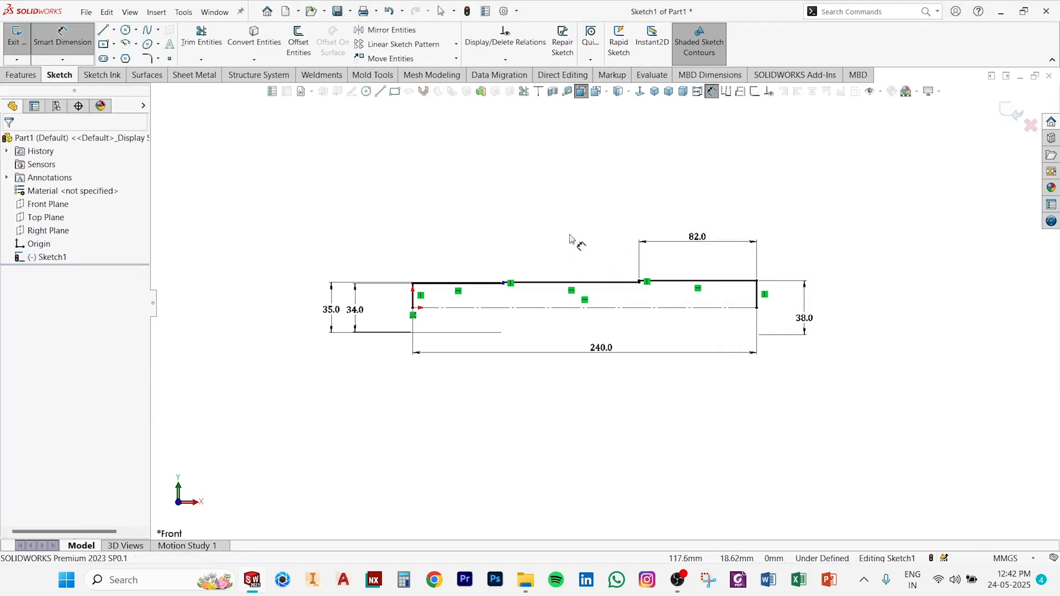
Dimension the length of the middle step to 72 mm and finish dimensioning the profile.
{"action": "left_click", "coordinate": [572, 282]}
{"action": "left_click", "coordinate": [572, 240]}
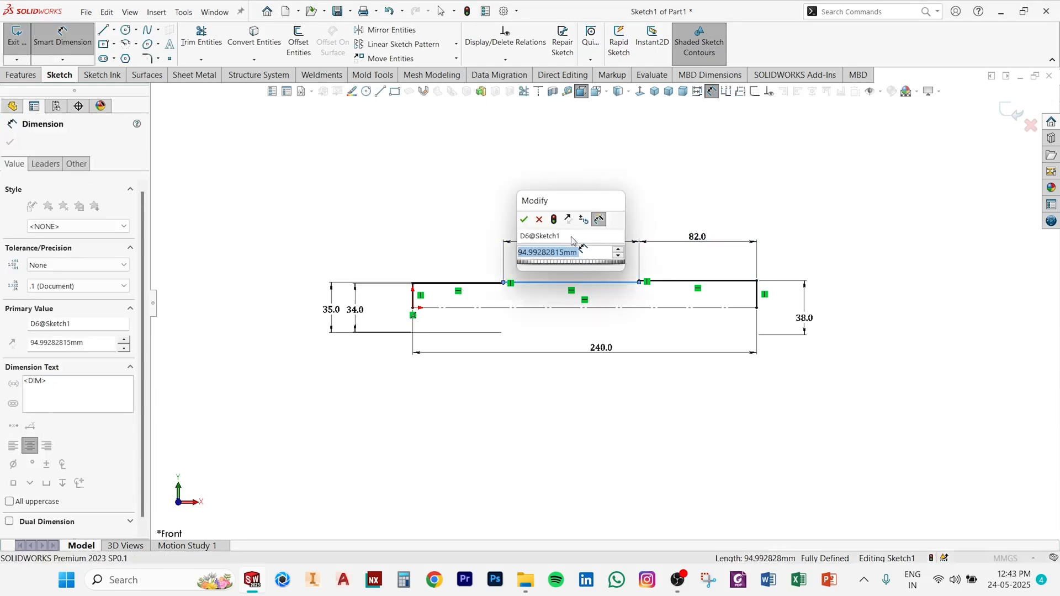
{"action": "type", "text": "73"}
{"action": "key", "text": "BackSpace"}
{"action": "type", "text": "2"}
{"action": "key", "text": "Return"}
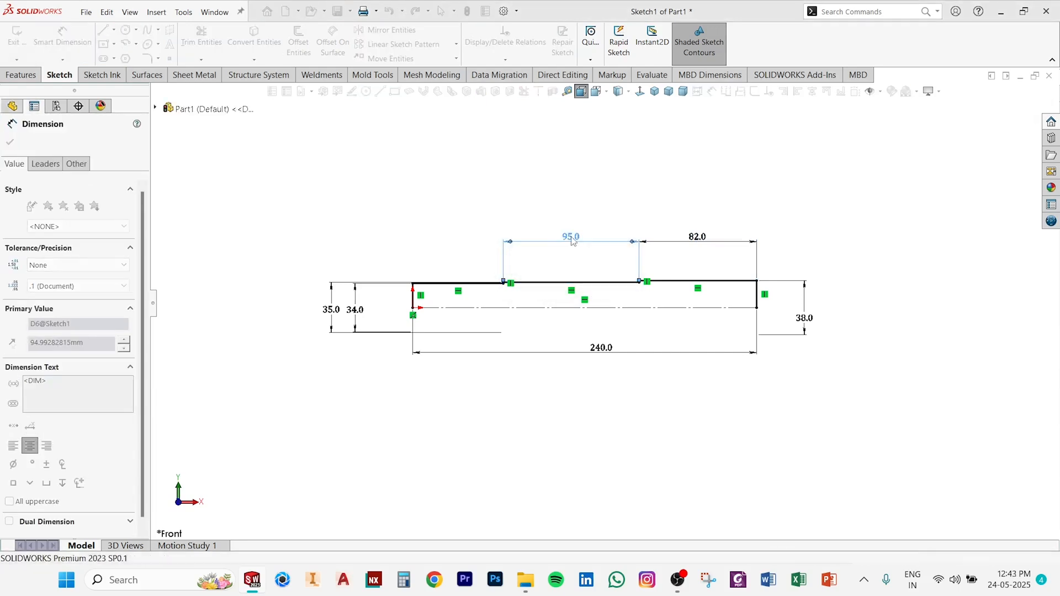
{"action": "scroll", "coordinate": [503, 261], "scroll_direction": "up", "scroll_amount": 3}
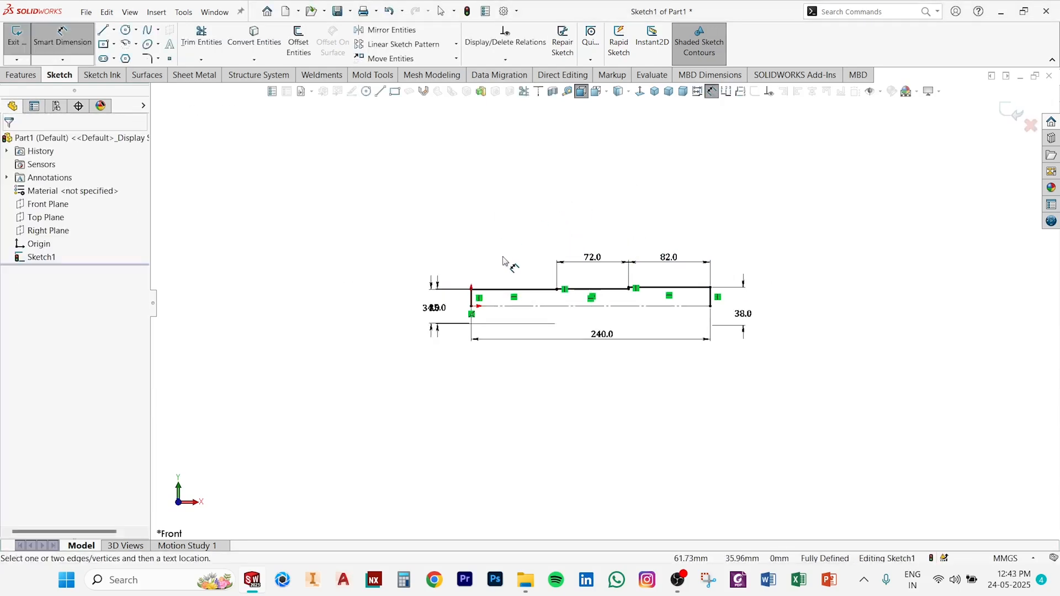
{"action": "scroll", "coordinate": [506, 263], "scroll_direction": "down", "scroll_amount": 3}
{"action": "scroll", "coordinate": [584, 313], "scroll_direction": "down", "scroll_amount": 1}
{"action": "scroll", "coordinate": [583, 313], "scroll_direction": "down", "scroll_amount": 2}
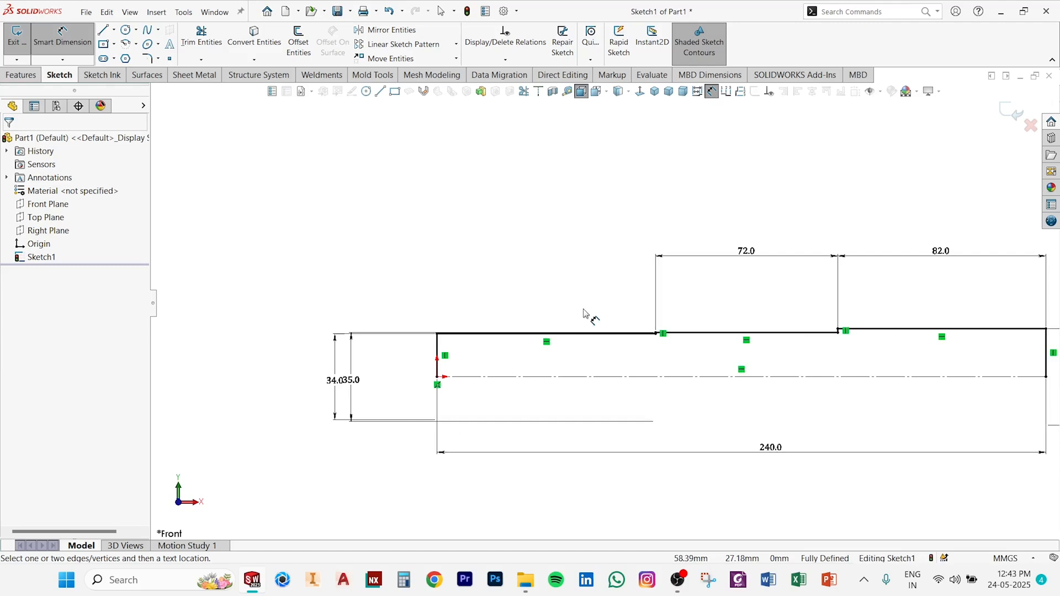
{"action": "key", "text": "Escape"}
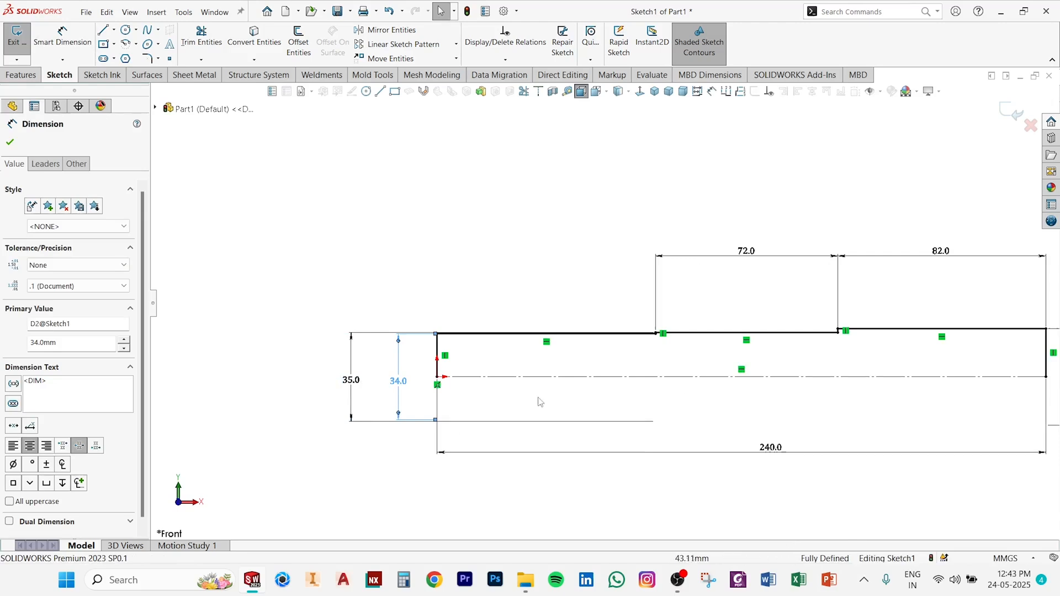
Revolve the half-profile a full 360 degrees about its centerline into a solid shaft.
{"action": "left_click", "coordinate": [34, 77]}
{"action": "left_click", "coordinate": [62, 42]}
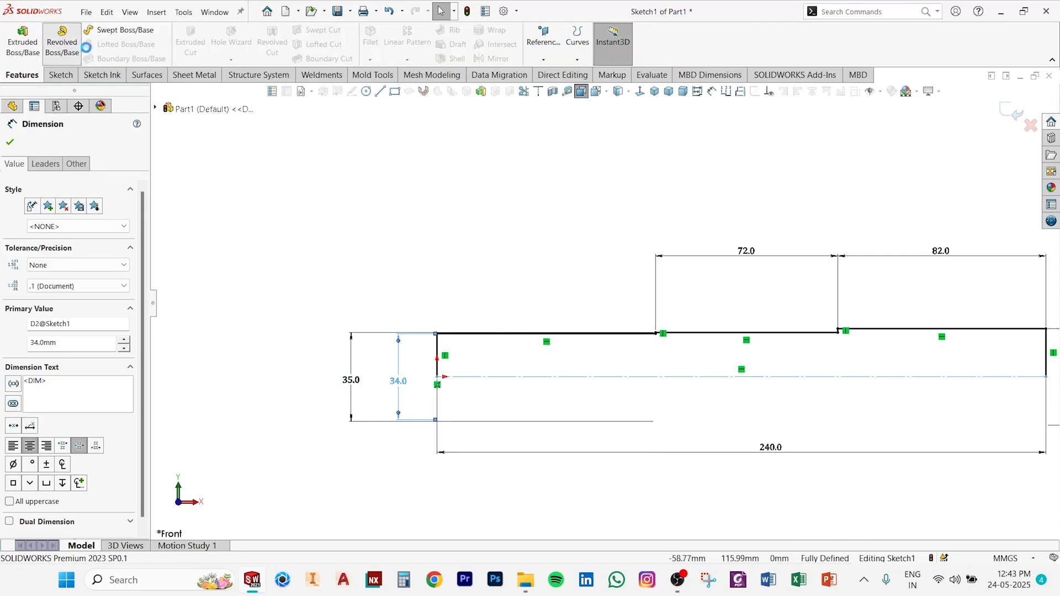
{"action": "left_click", "coordinate": [562, 297]}
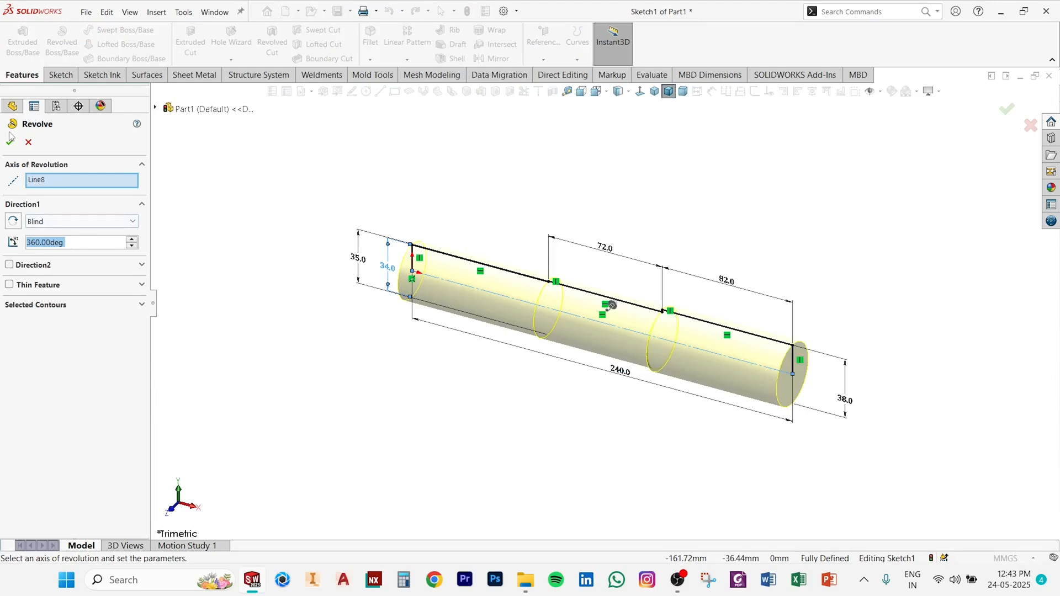
{"action": "left_click", "coordinate": [10, 139]}
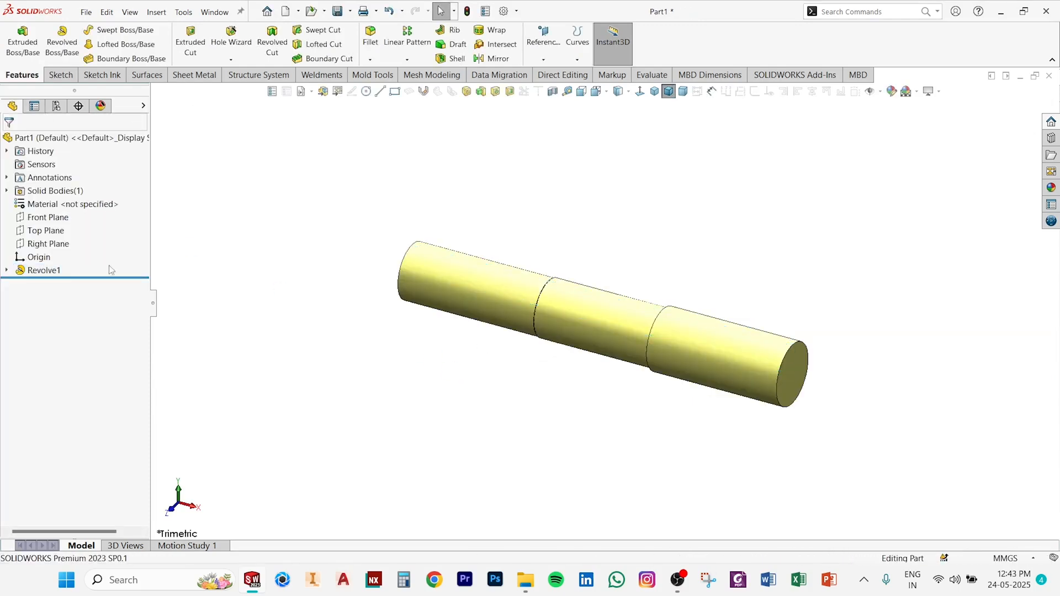
Assign Plain Carbon Steel as the shaft's material.
{"action": "right_click", "coordinate": [55, 204]}
{"action": "left_click", "coordinate": [107, 254]}
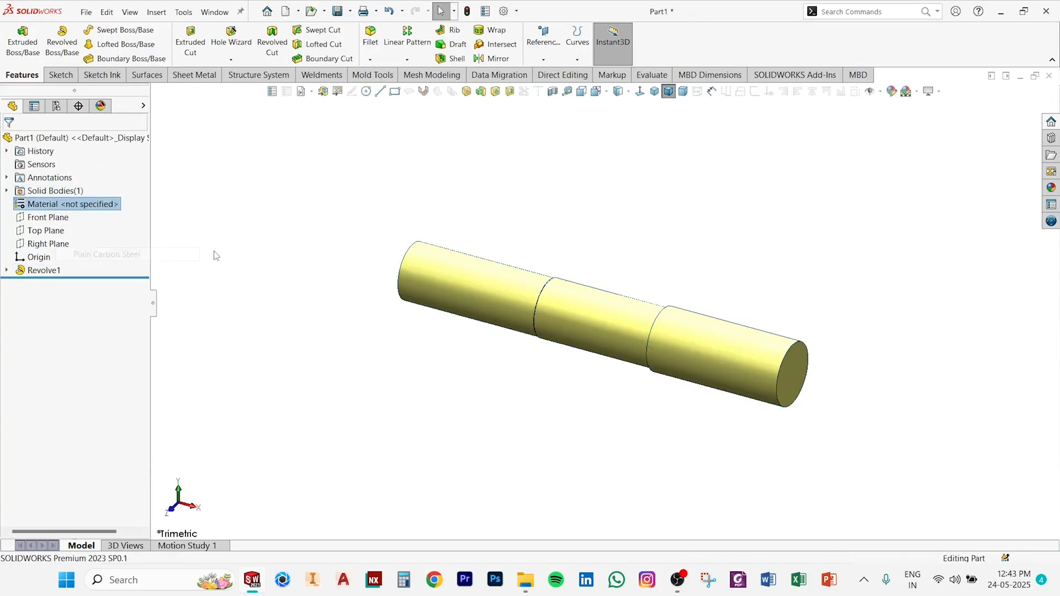
{"action": "middle_click_drag", "start_coordinate": [369, 379], "coordinate": [470, 417]}
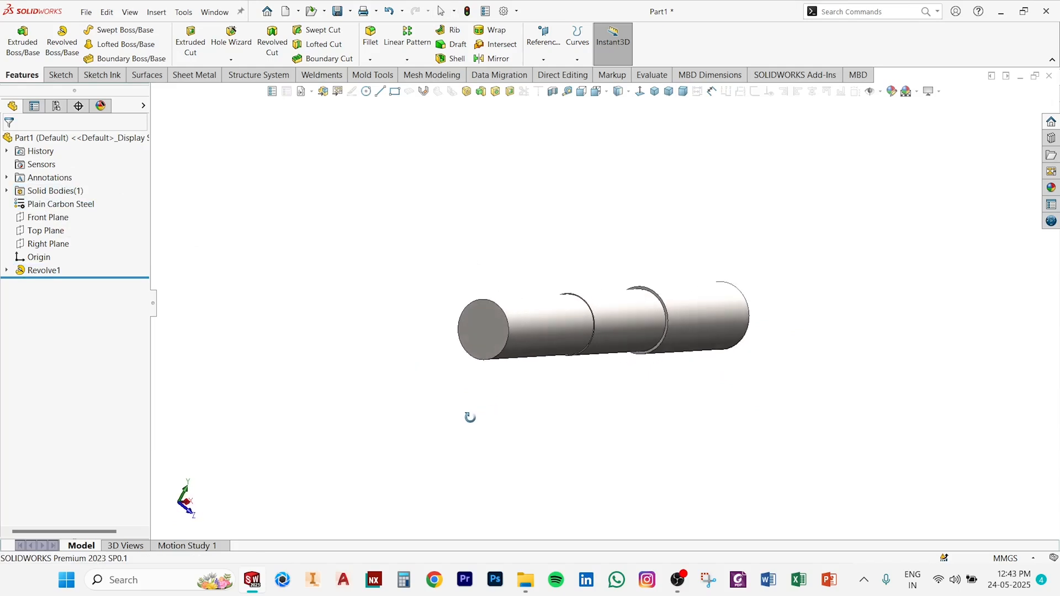
Sketch a corner rectangle about 47 mm by 11 mm on the Front Plane, starting on the smallest step's end face.
{"action": "left_click", "coordinate": [48, 217]}
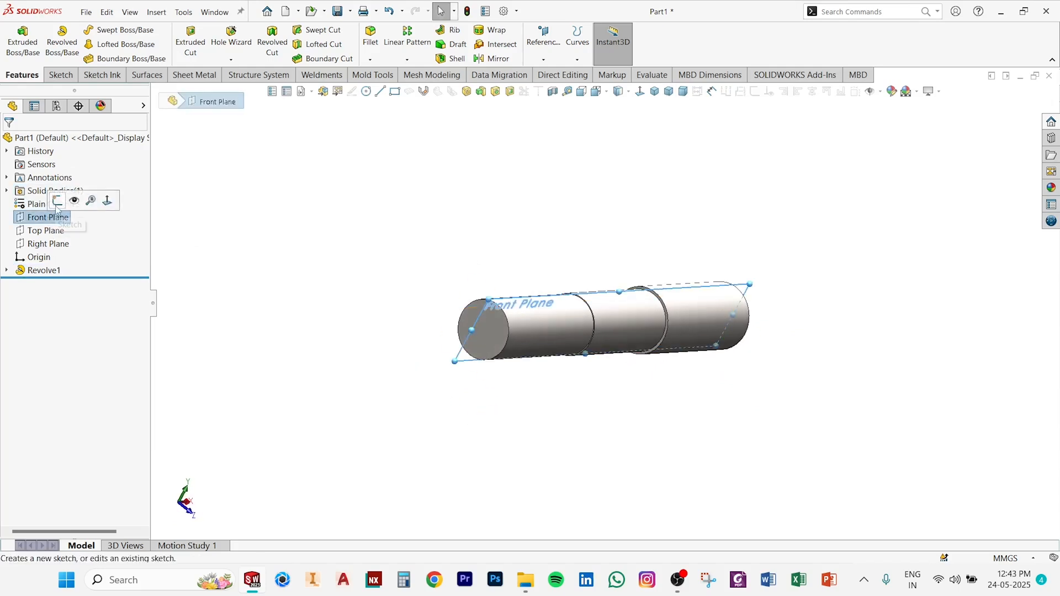
{"action": "left_click", "coordinate": [66, 202]}
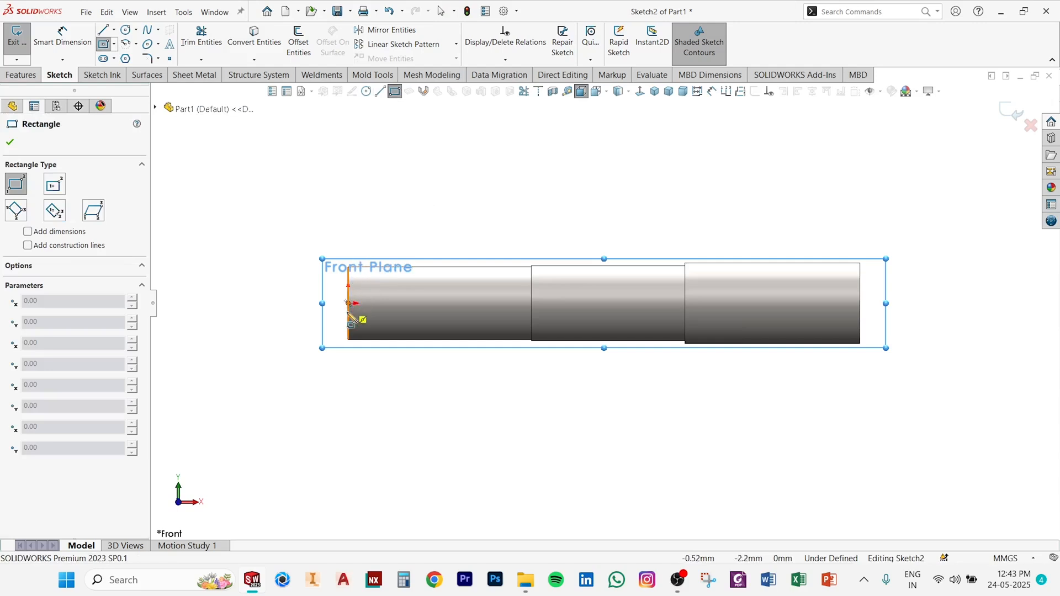
{"action": "left_click", "coordinate": [348, 313]}
{"action": "left_click", "coordinate": [448, 290]}
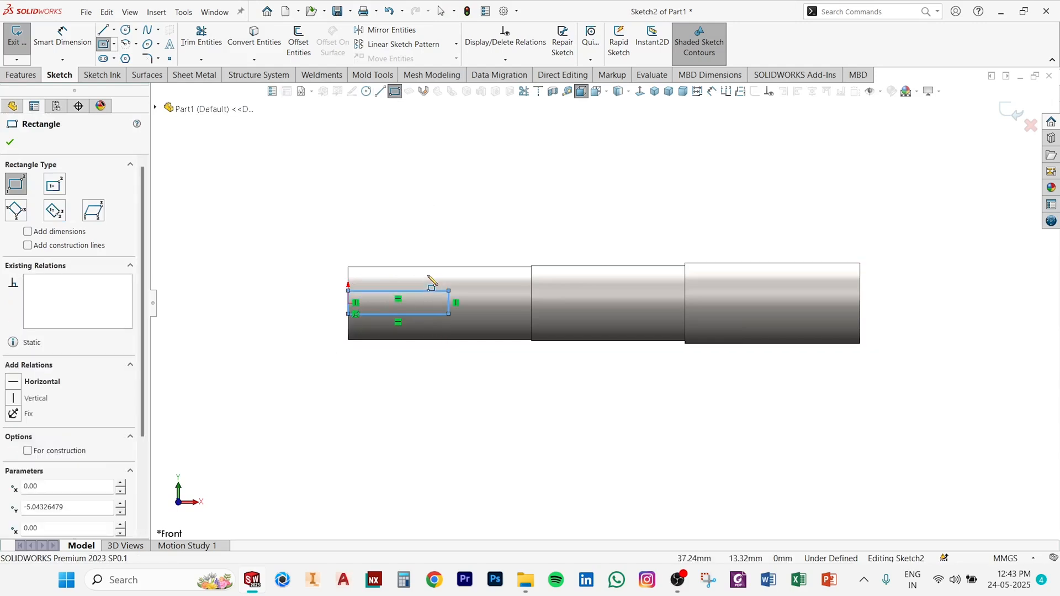
{"action": "key", "text": "Escape"}
Center the rectangle on the shaft axis with a midpoint relation between its end-face line and the origin.
{"action": "scroll", "coordinate": [354, 295], "scroll_direction": "up", "scroll_amount": 4}
{"action": "scroll", "coordinate": [493, 309], "scroll_direction": "down", "scroll_amount": 6}
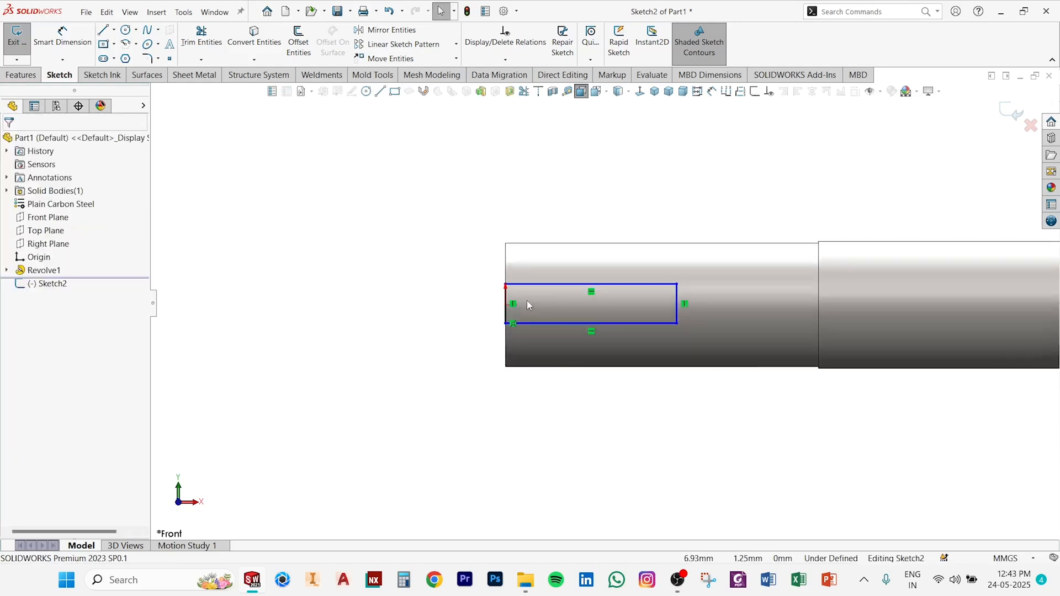
{"action": "left_click", "coordinate": [521, 322]}
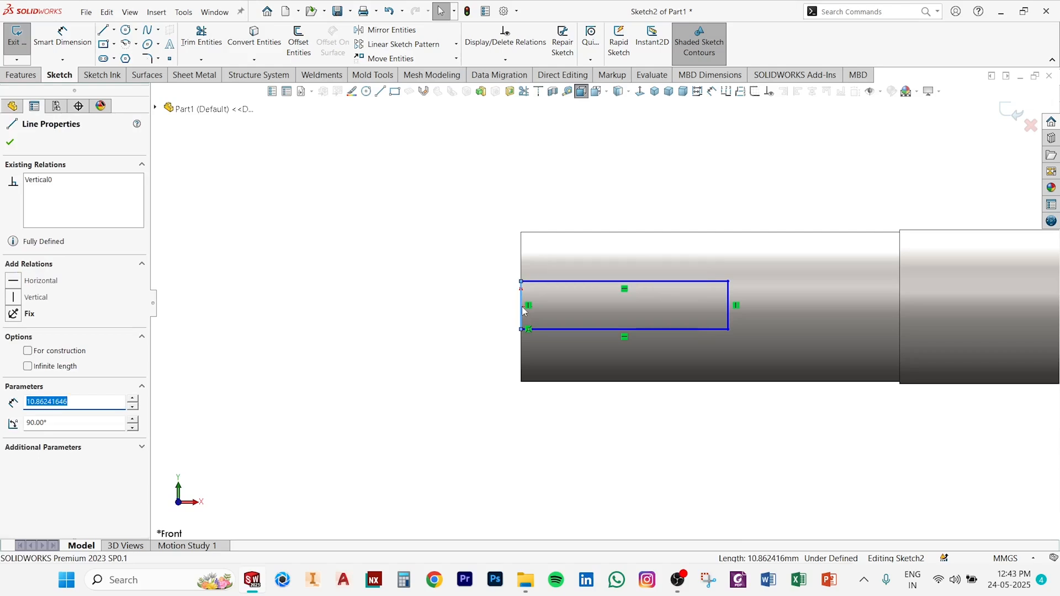
{"action": "left_click", "coordinate": [520, 306], "text": "ctrl"}
{"action": "left_click", "coordinate": [39, 337]}
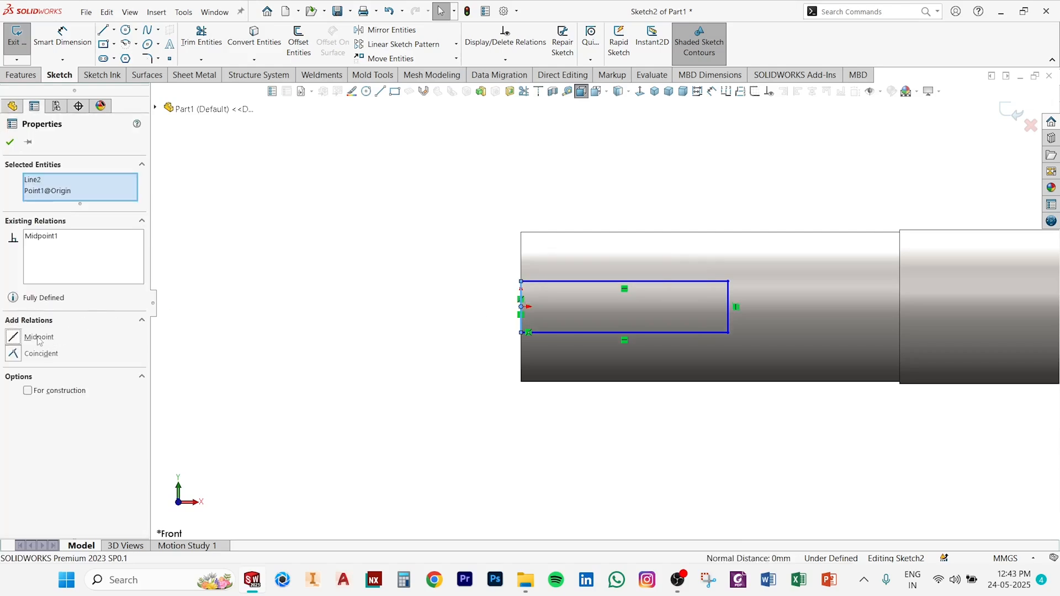
{"action": "key", "text": "Escape"}
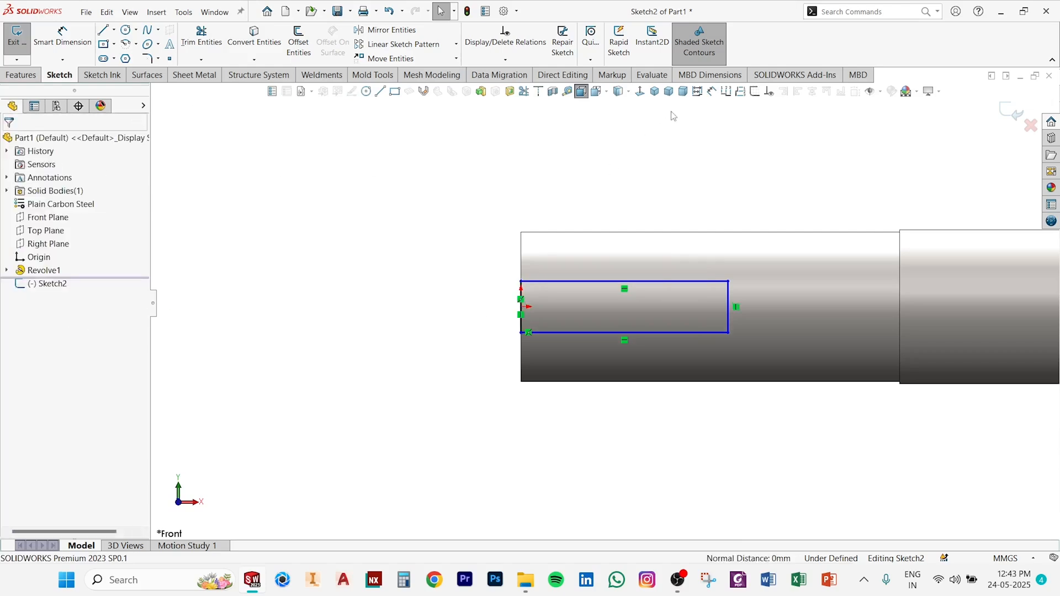
Dimension the rectangle's length along the shaft to 73 mm.
{"action": "left_click", "coordinate": [711, 91]}
{"action": "left_click", "coordinate": [609, 281]}
{"action": "left_click", "coordinate": [613, 199]}
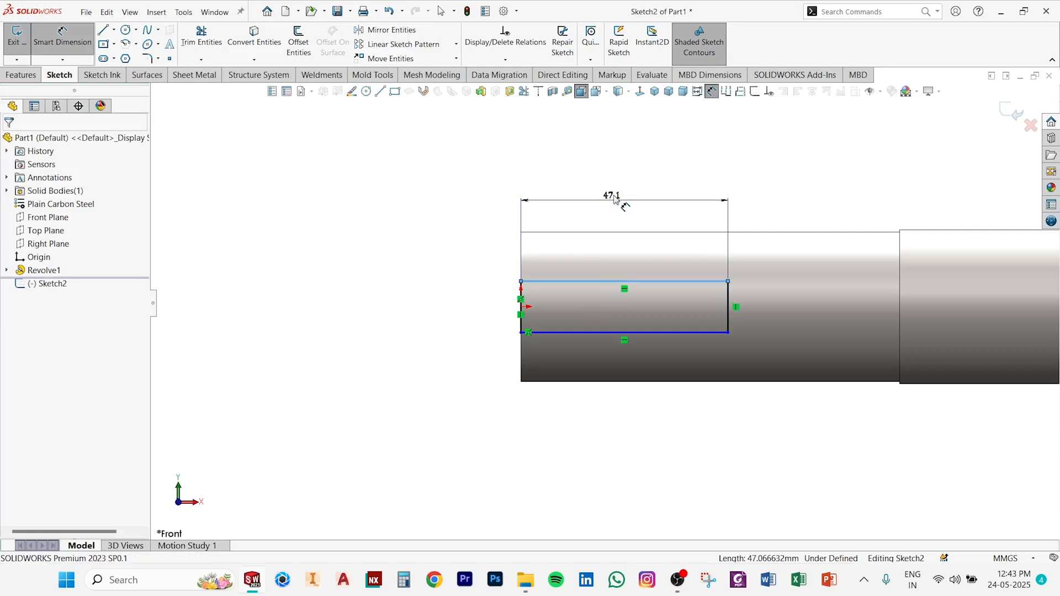
{"action": "type", "text": "73"}
{"action": "key", "text": "Return"}
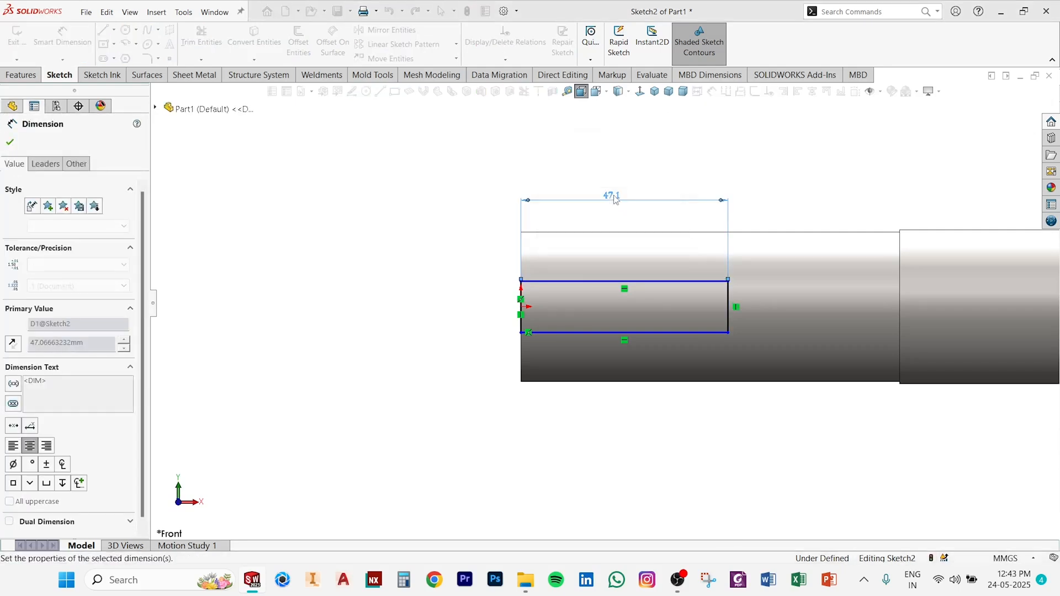
{"action": "left_click", "coordinate": [487, 316]}
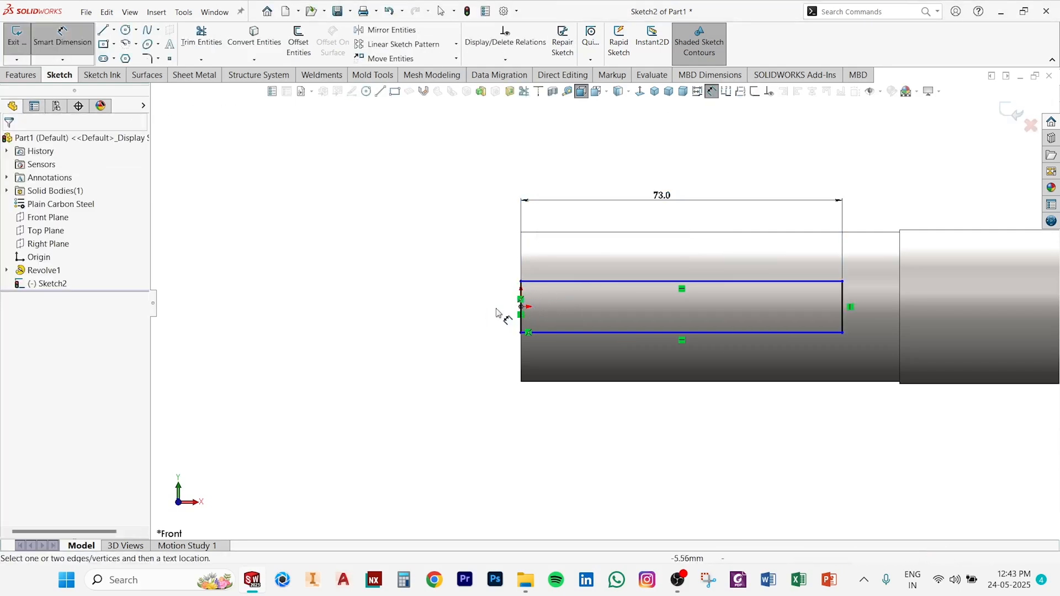
Dimension the rectangle's width at the end face to 8 mm.
{"action": "left_click", "coordinate": [522, 324]}
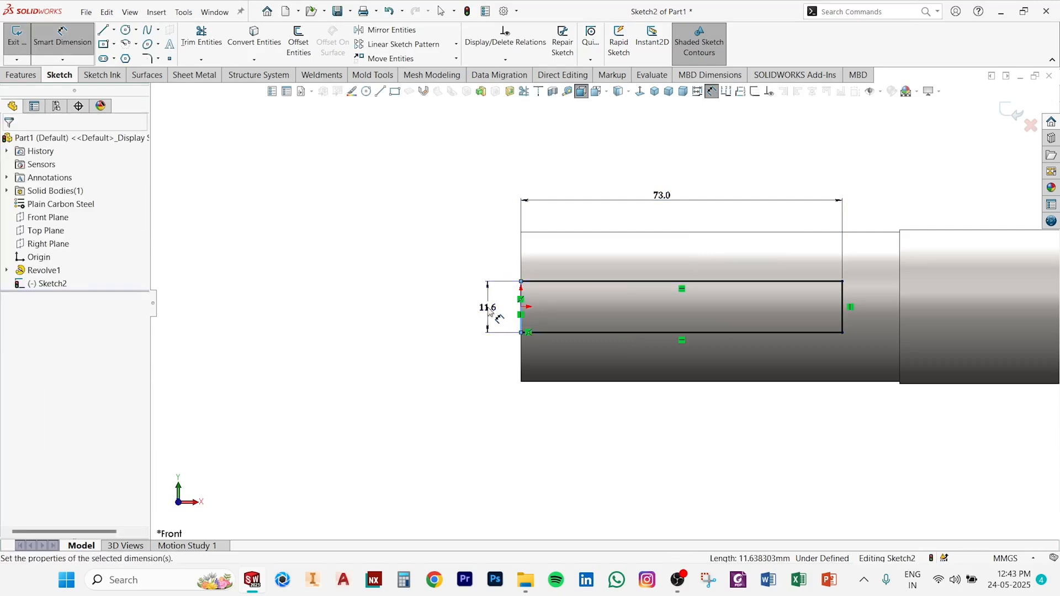
{"action": "left_click", "coordinate": [489, 312]}
{"action": "key", "text": "Return"}
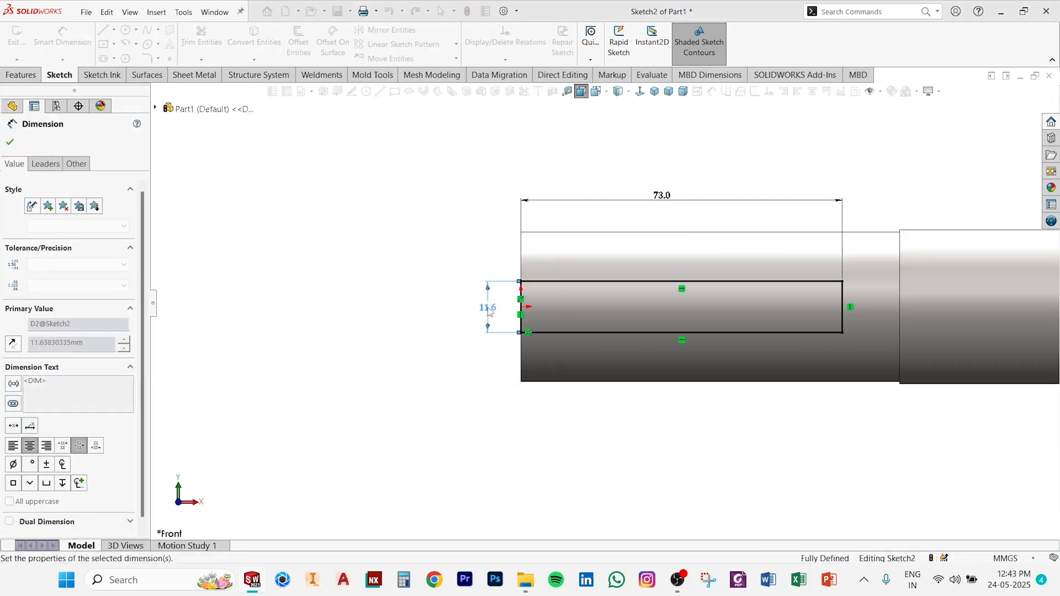
{"action": "left_click", "coordinate": [449, 329]}
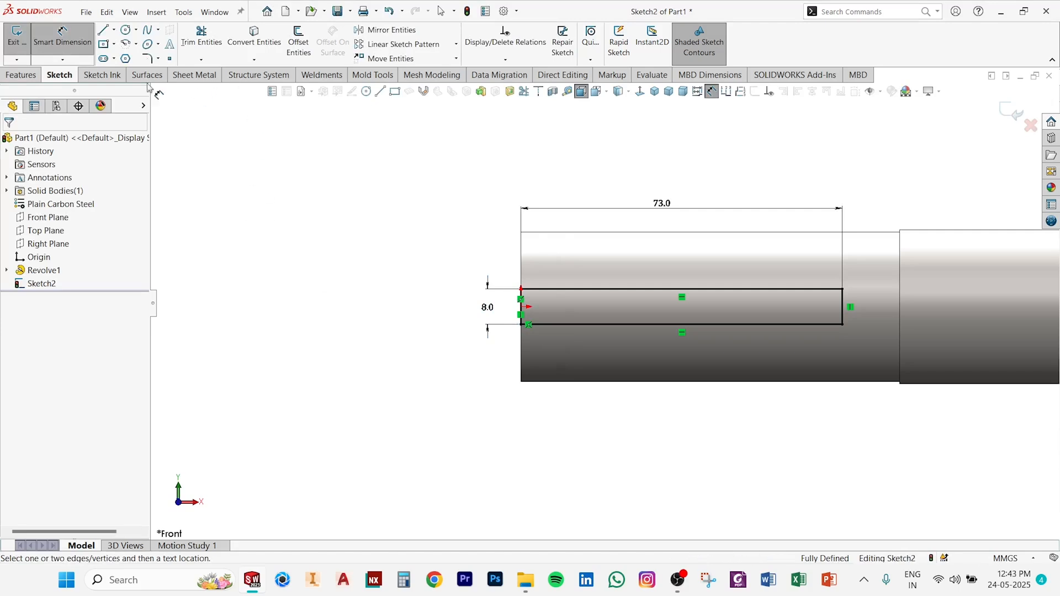
Round the rectangle's inner end with a 4 mm radius three-point arc and delete the straight line it replaces.
{"action": "left_click", "coordinate": [125, 43]}
{"action": "left_click", "coordinate": [136, 43]}
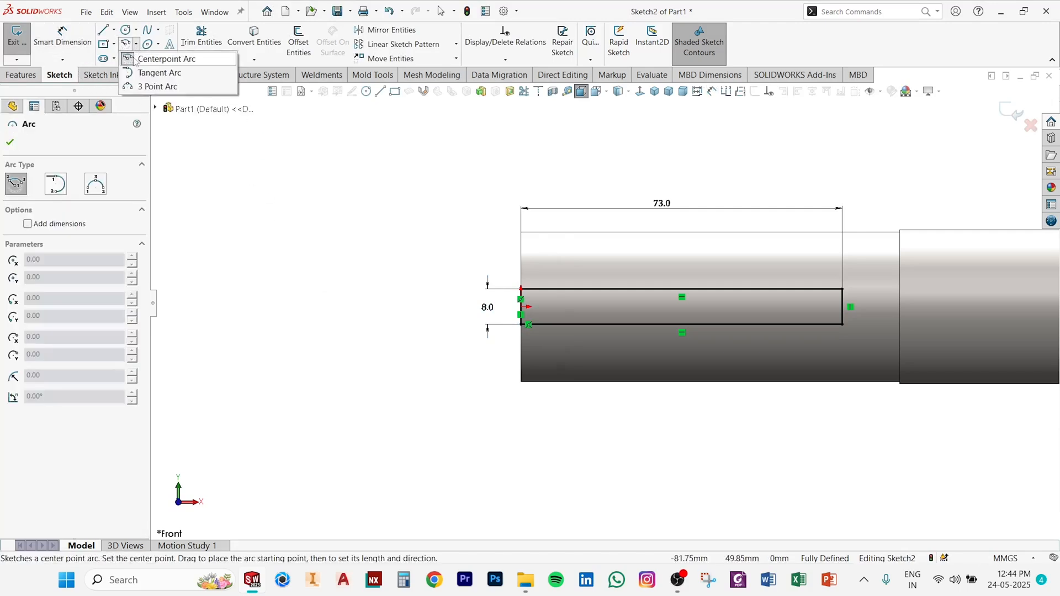
{"action": "left_click", "coordinate": [148, 86]}
{"action": "scroll", "coordinate": [254, 307], "scroll_direction": "down", "scroll_amount": 1}
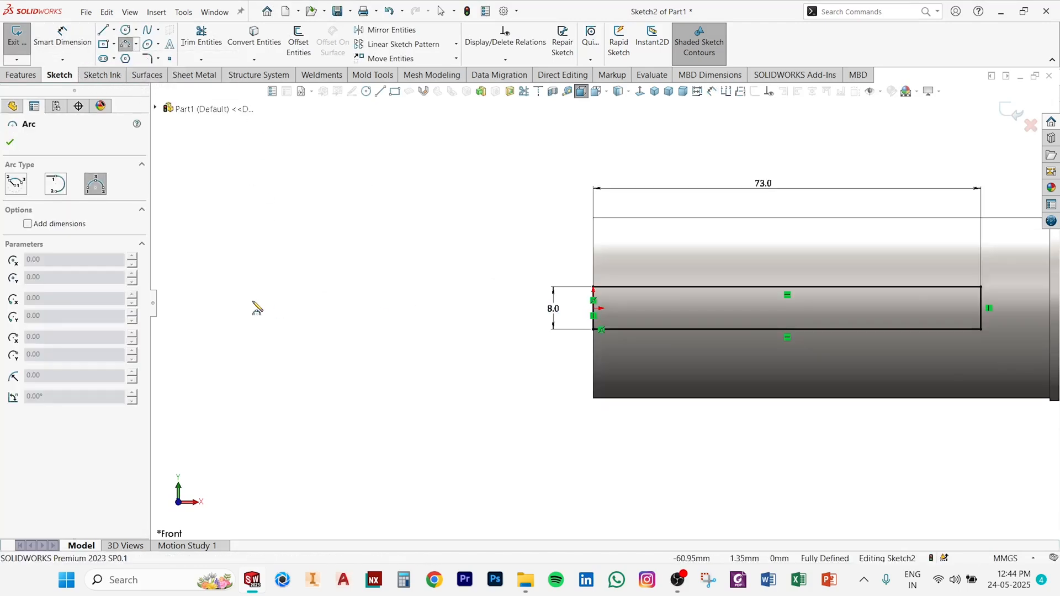
{"action": "scroll", "coordinate": [254, 307], "scroll_direction": "up", "scroll_amount": 7}
{"action": "scroll", "coordinate": [819, 313], "scroll_direction": "down", "scroll_amount": 2}
{"action": "scroll", "coordinate": [601, 295], "scroll_direction": "down", "scroll_amount": 5}
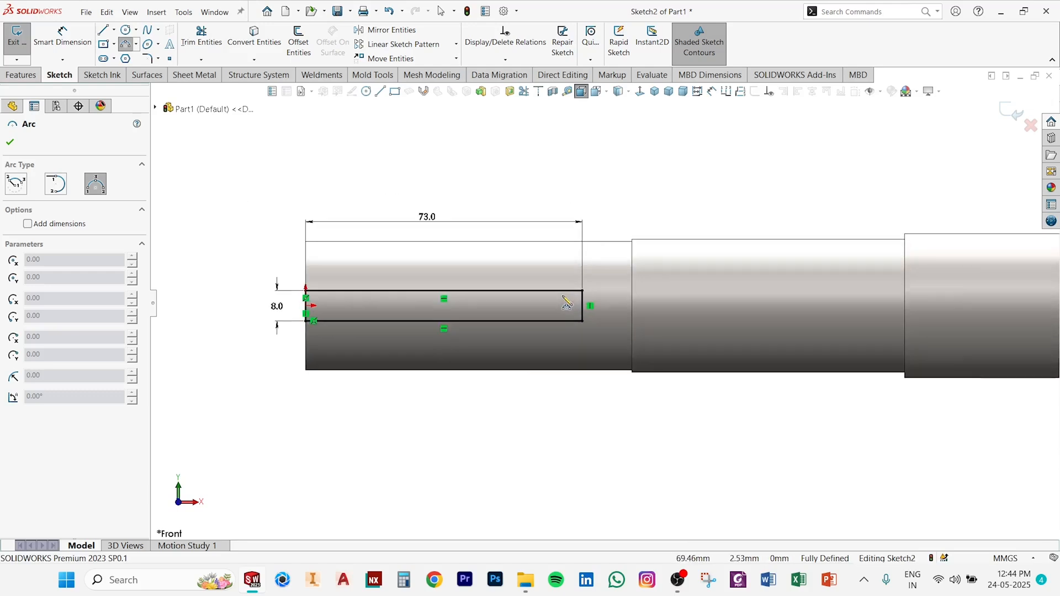
{"action": "left_click", "coordinate": [614, 283]}
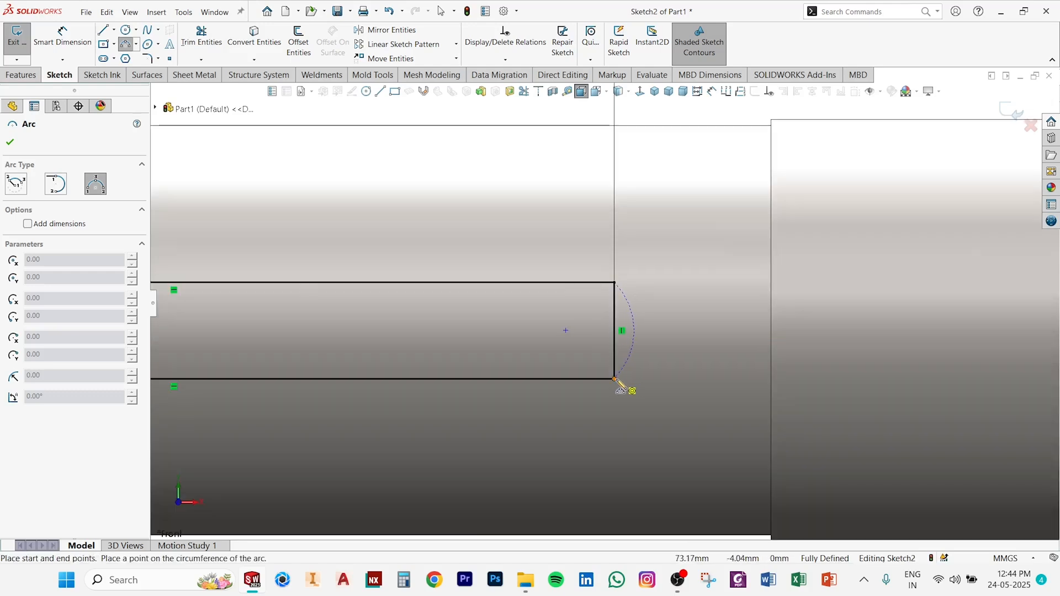
{"action": "left_click", "coordinate": [615, 379]}
{"action": "left_click", "coordinate": [662, 331]}
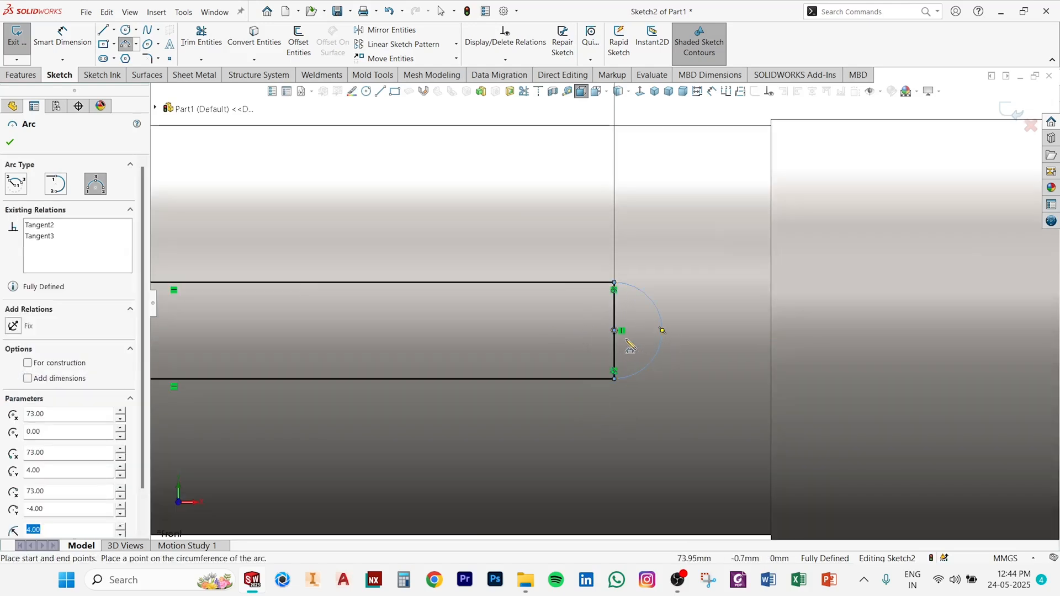
{"action": "key", "text": "Escape"}
{"action": "left_click", "coordinate": [615, 344]}
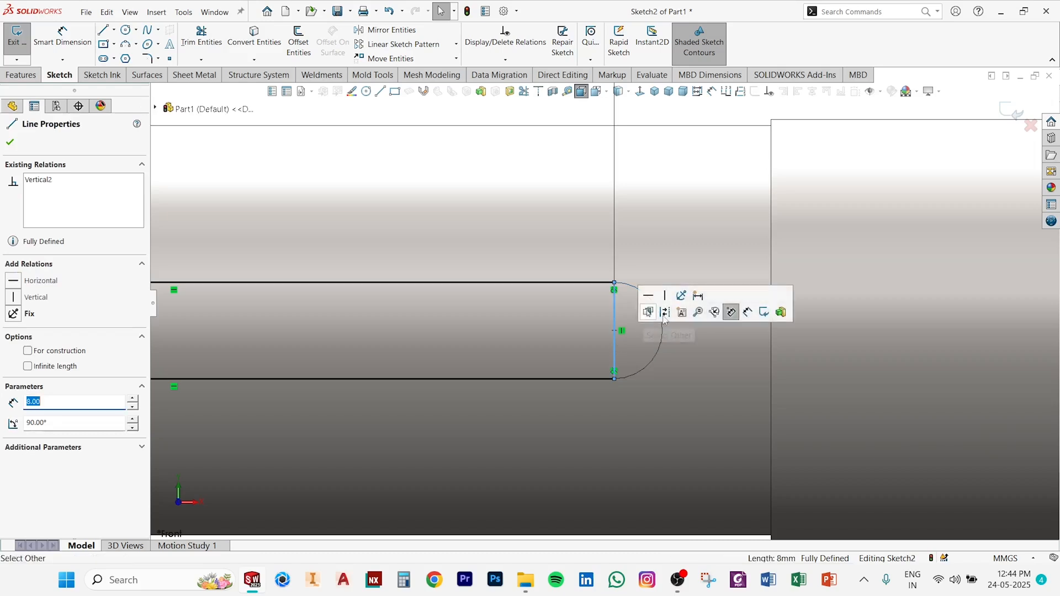
{"action": "key", "text": "Delete"}
Start an extruded cut of the slot profile with its start offset 34/2 mm (17 mm) from the sketch plane.
{"action": "scroll", "coordinate": [591, 304], "scroll_direction": "up", "scroll_amount": 5}
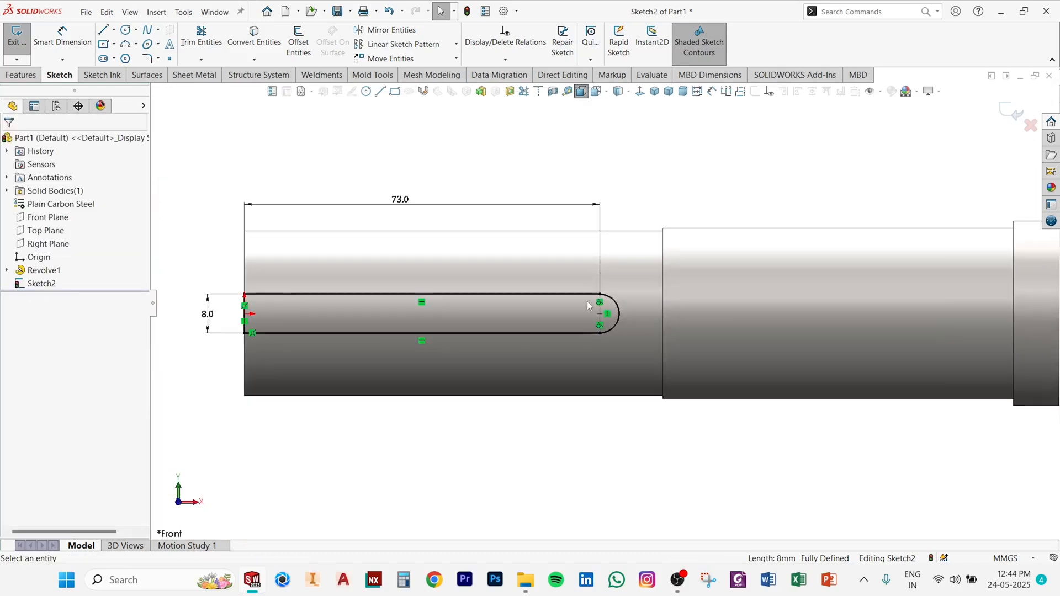
{"action": "scroll", "coordinate": [589, 304], "scroll_direction": "up", "scroll_amount": 2}
{"action": "middle_click_drag", "start_coordinate": [528, 270], "coordinate": [560, 252]}
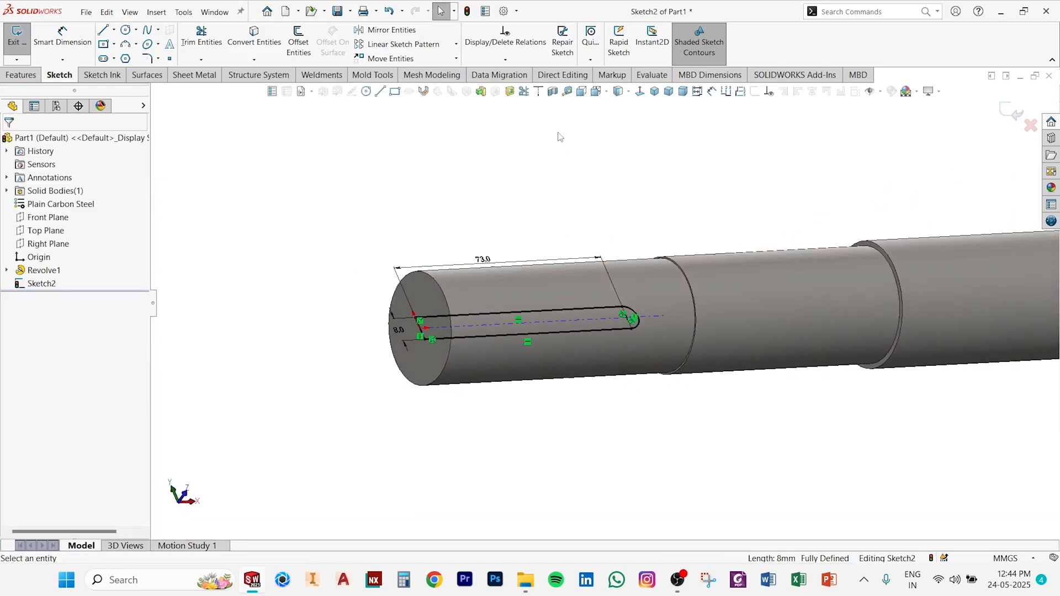
{"action": "left_click", "coordinate": [509, 93]}
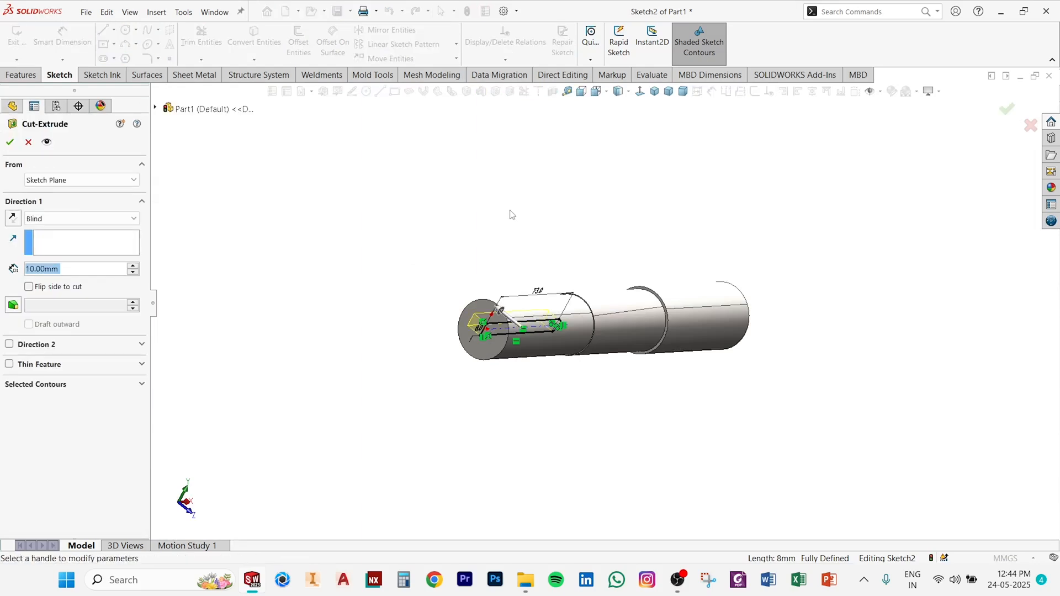
{"action": "left_click", "coordinate": [66, 180]}
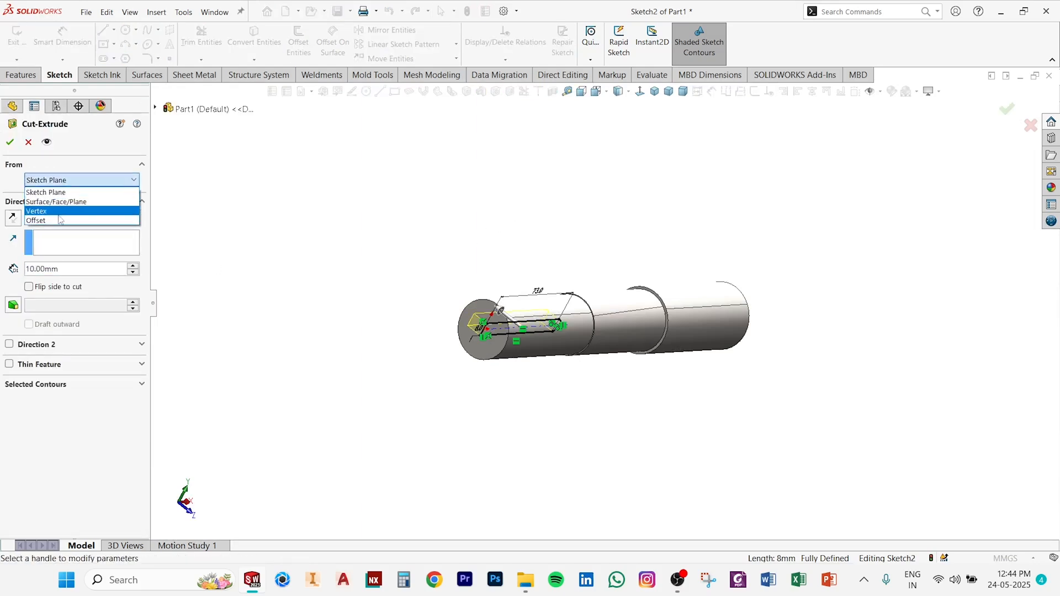
{"action": "left_click", "coordinate": [66, 216]}
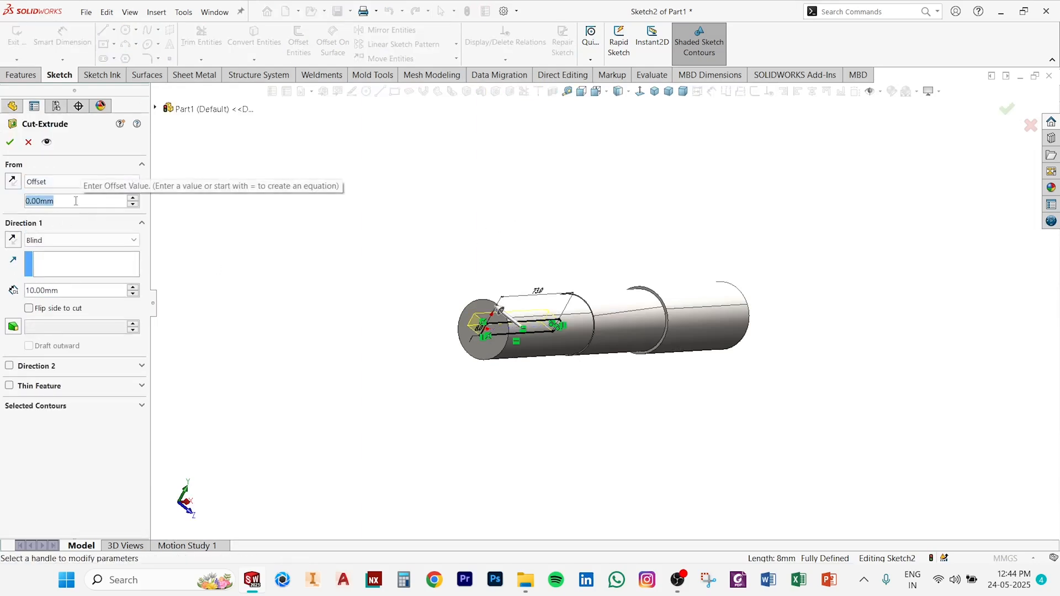
{"action": "type", "text": "34/2"}
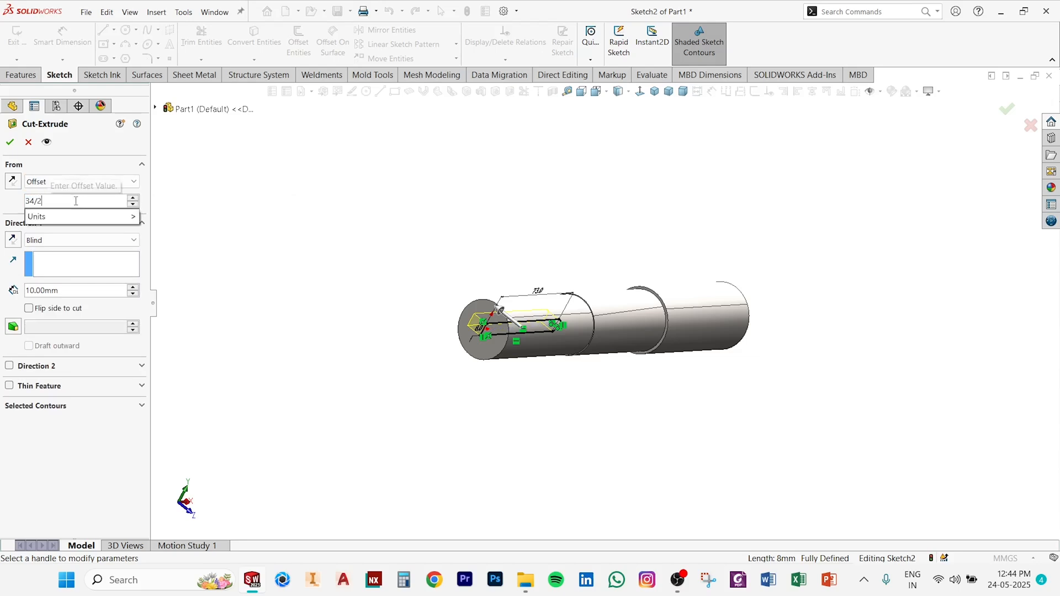
{"action": "key", "text": "Return"}
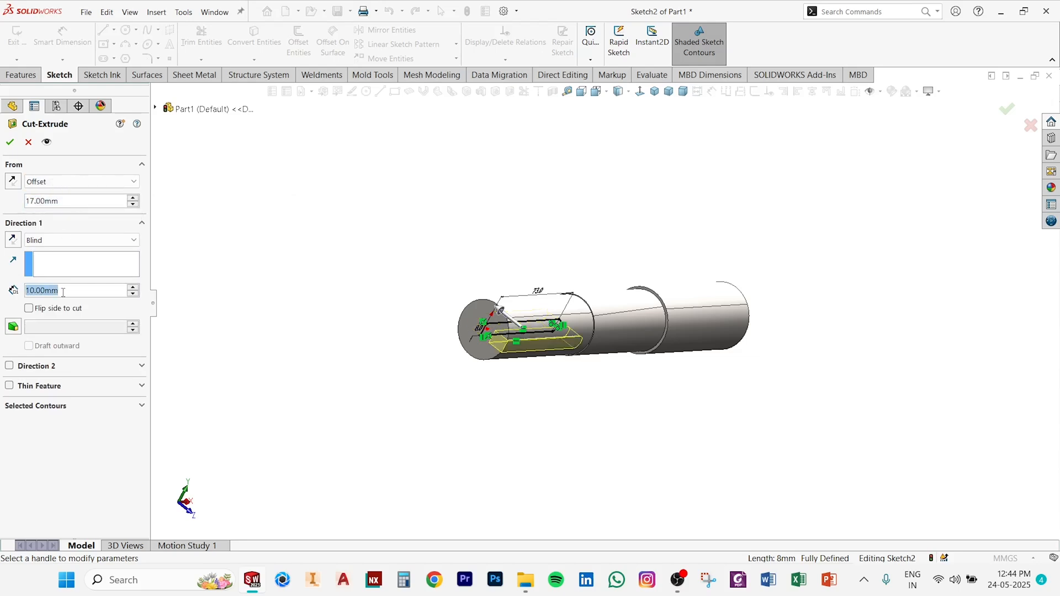
Cut the keyway blind 8 mm deep, directed inward toward the shaft's axis, and complete the feature.
{"action": "type", "text": "8"}
{"action": "key", "text": "Return"}
{"action": "left_click", "coordinate": [13, 245]}
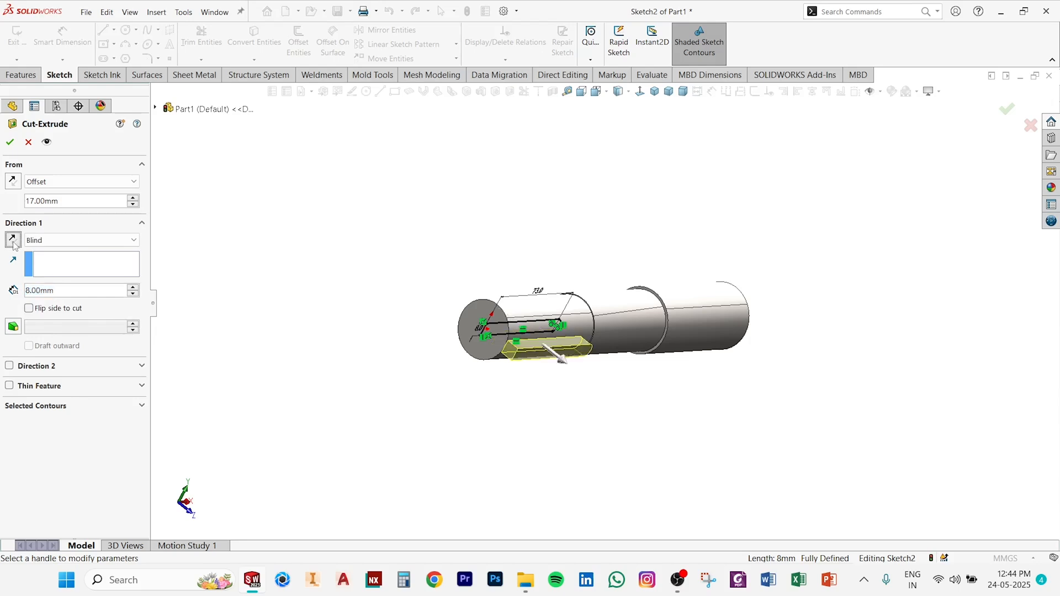
{"action": "middle_click_drag", "start_coordinate": [532, 363], "coordinate": [571, 378]}
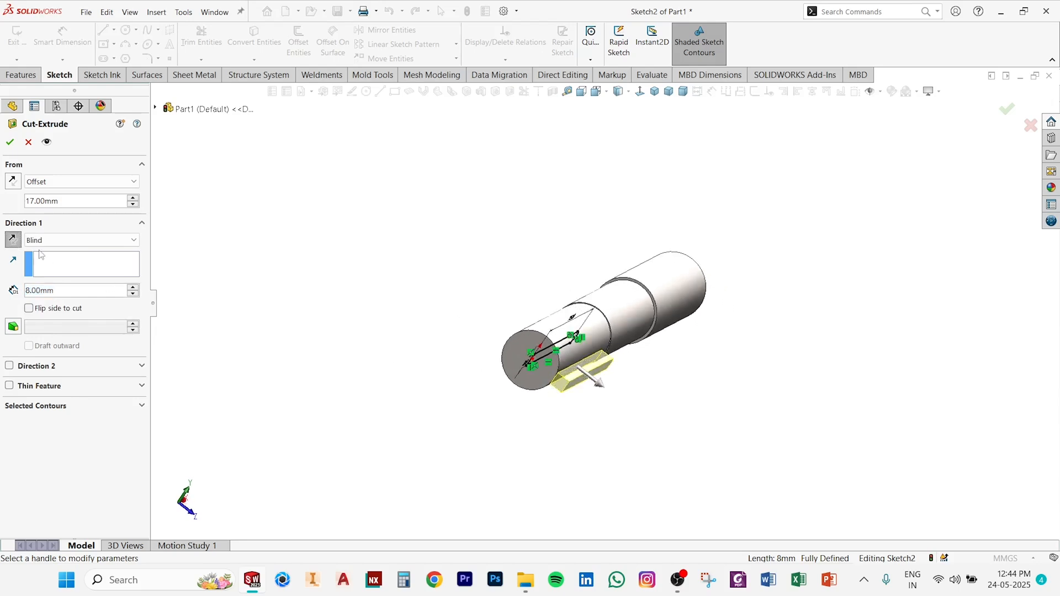
{"action": "left_click", "coordinate": [12, 241]}
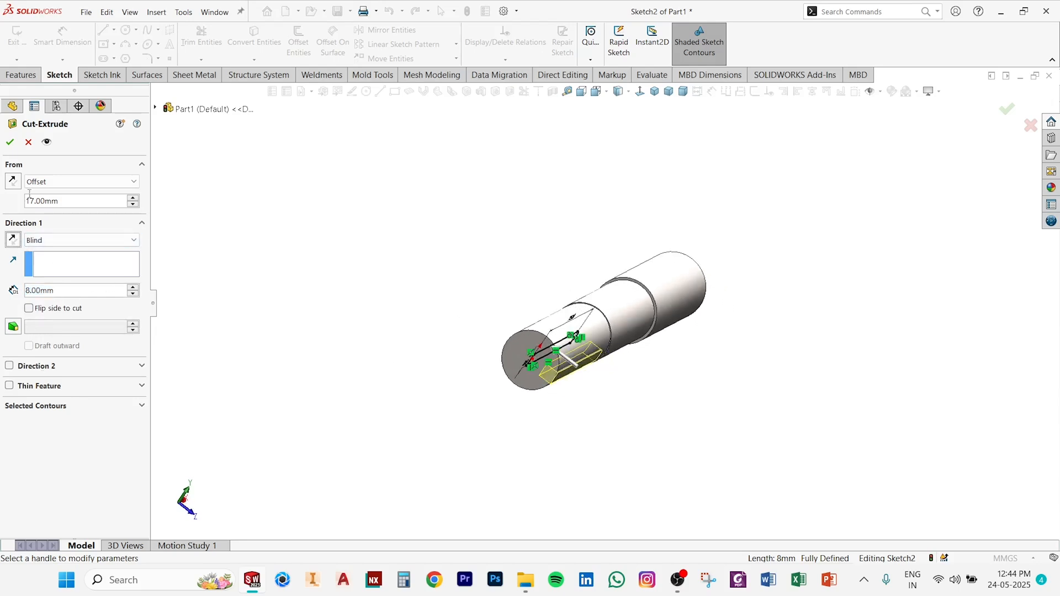
{"action": "left_click", "coordinate": [10, 143]}
{"action": "middle_click_drag", "start_coordinate": [660, 369], "coordinate": [603, 213]}
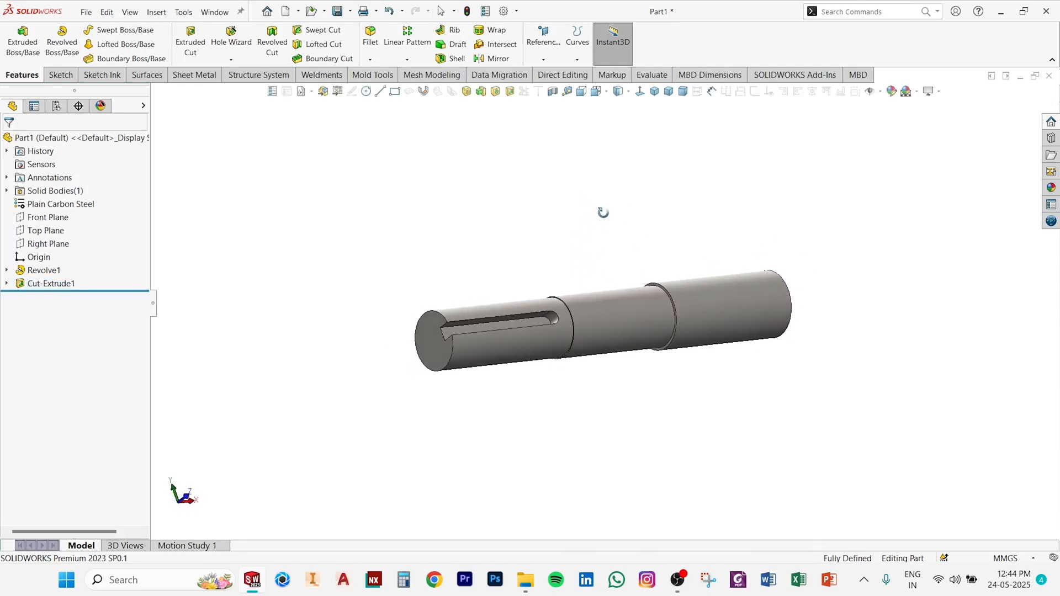
Chamfer the outer circular edge of the shaft's keyed end with a 3 mm distance at 45 degrees.
{"action": "left_click", "coordinate": [370, 59]}
{"action": "left_click", "coordinate": [387, 89]}
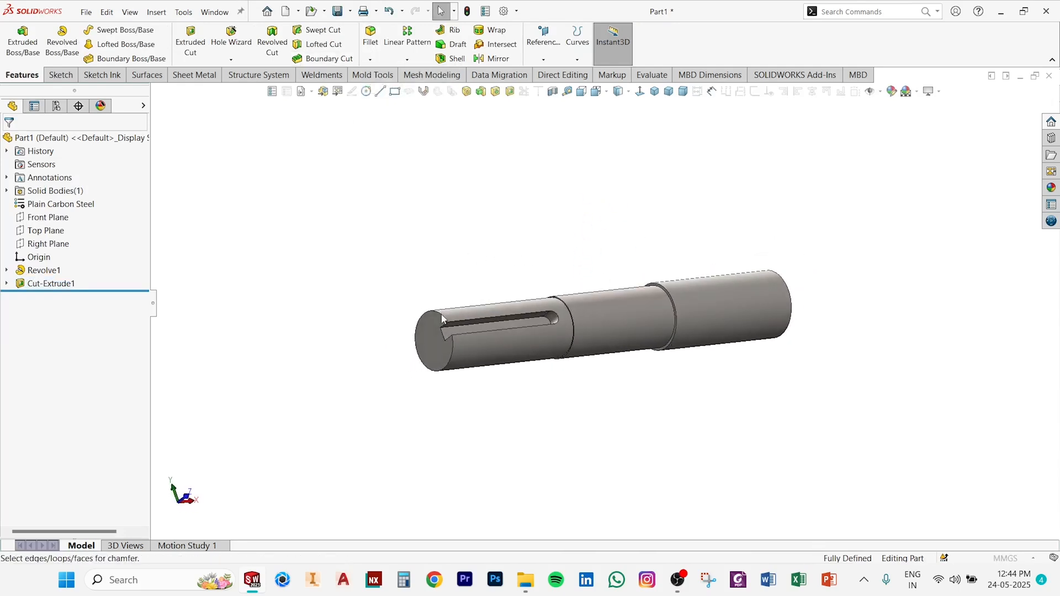
{"action": "left_click", "coordinate": [442, 319]}
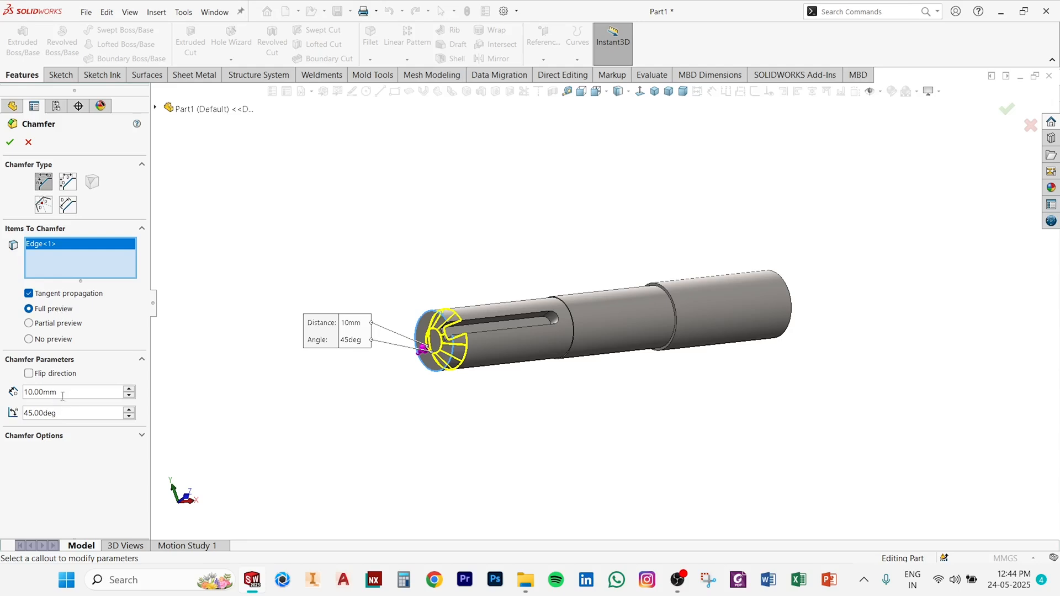
{"action": "type", "text": "3"}
{"action": "key", "text": "Return"}
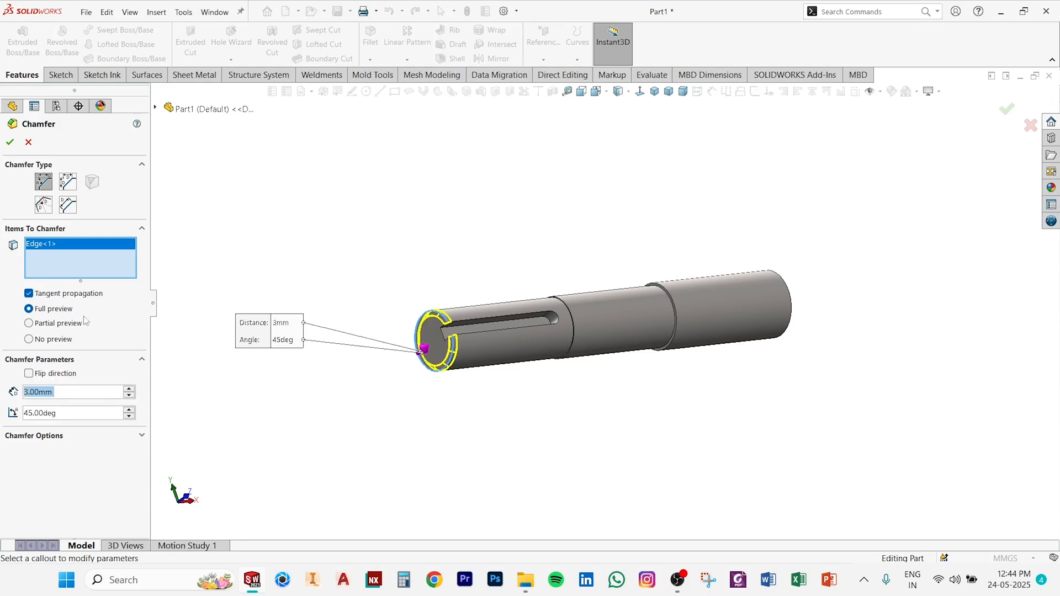
{"action": "left_click", "coordinate": [10, 142]}
Apply a blue appearance to the end chamfer and the keyway cut features.
{"action": "middle_click_drag", "start_coordinate": [639, 265], "coordinate": [519, 256]}
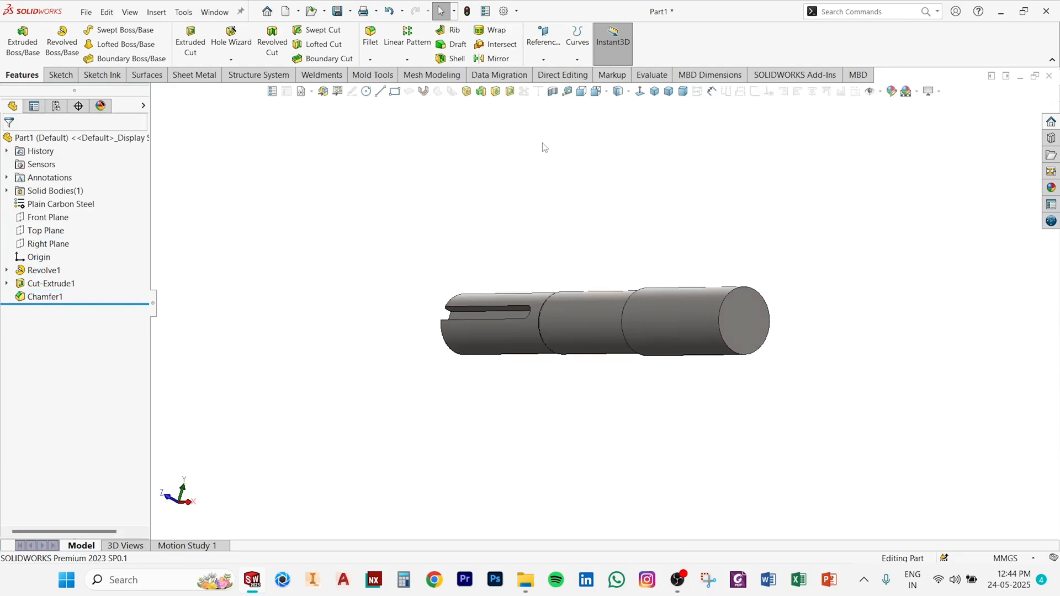
{"action": "left_click", "coordinate": [654, 91]}
{"action": "middle_click_drag", "start_coordinate": [670, 239], "coordinate": [748, 310]}
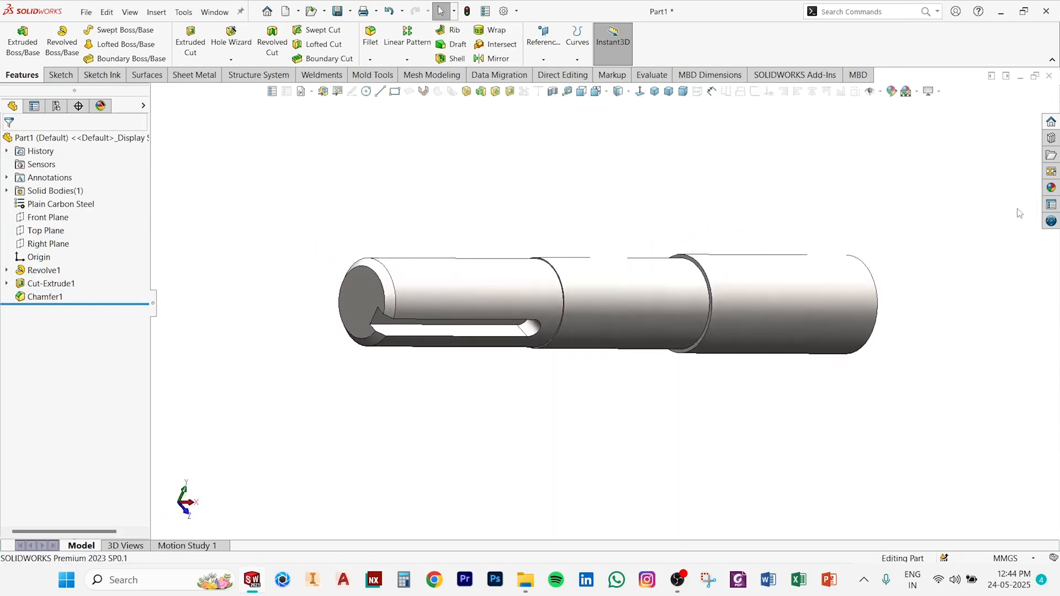
{"action": "left_click", "coordinate": [1051, 186]}
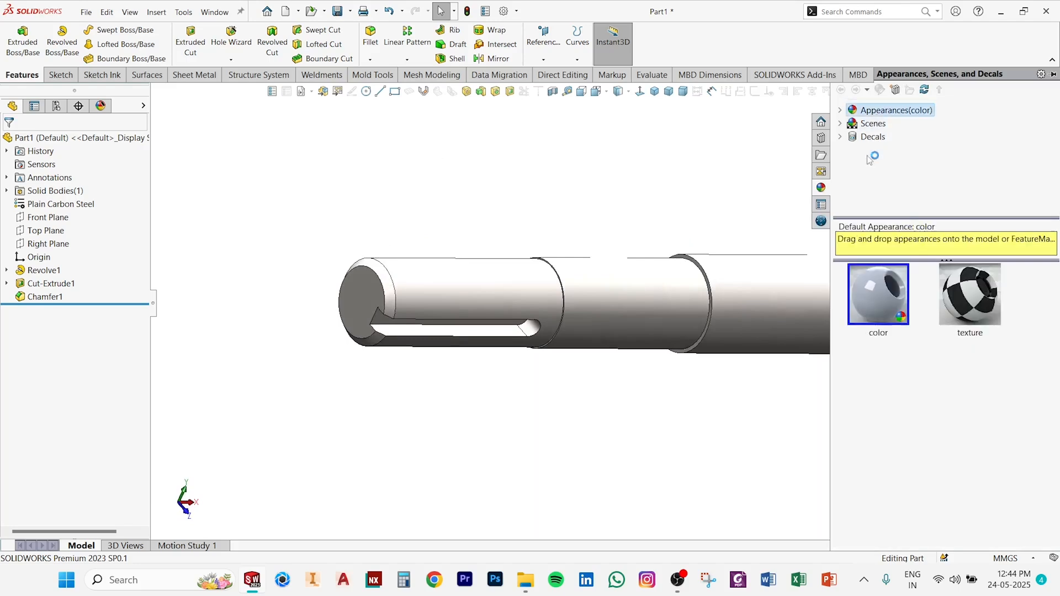
{"action": "left_click", "coordinate": [884, 140]}
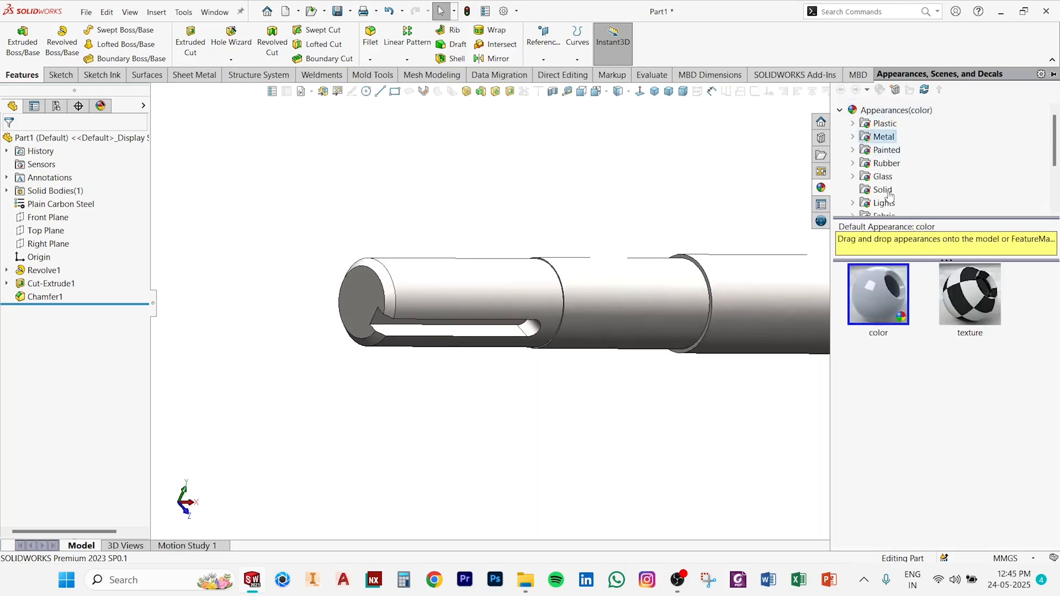
{"action": "left_click_drag", "start_coordinate": [970, 477], "coordinate": [37, 296]}
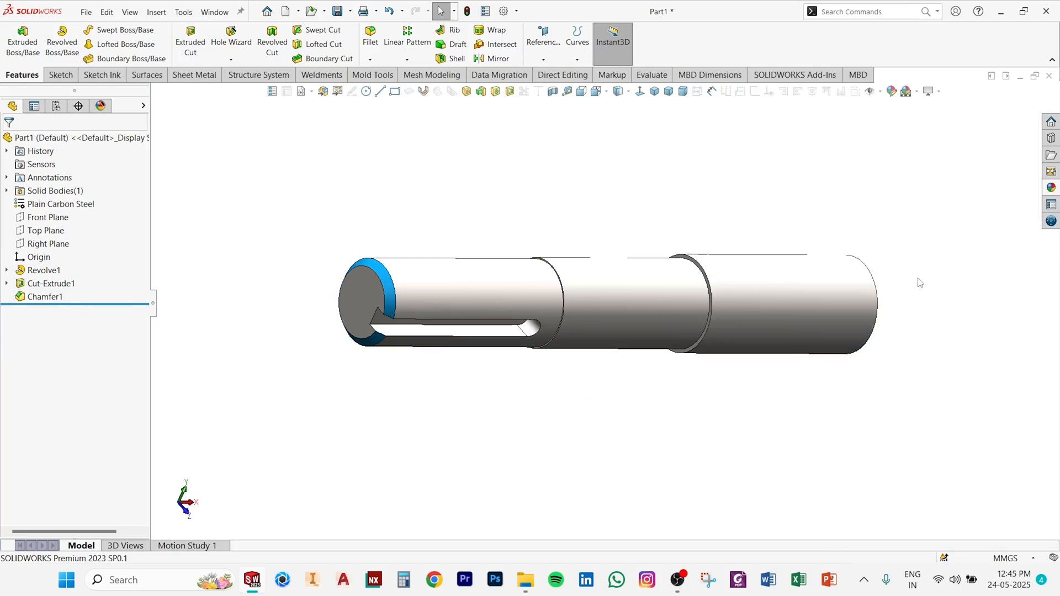
{"action": "left_click", "coordinate": [1051, 189]}
{"action": "left_click_drag", "start_coordinate": [970, 477], "coordinate": [34, 283]}
Save the part in the Screw folder as Inlet Shaft, shown in isometric view.
{"action": "left_click", "coordinate": [656, 92]}
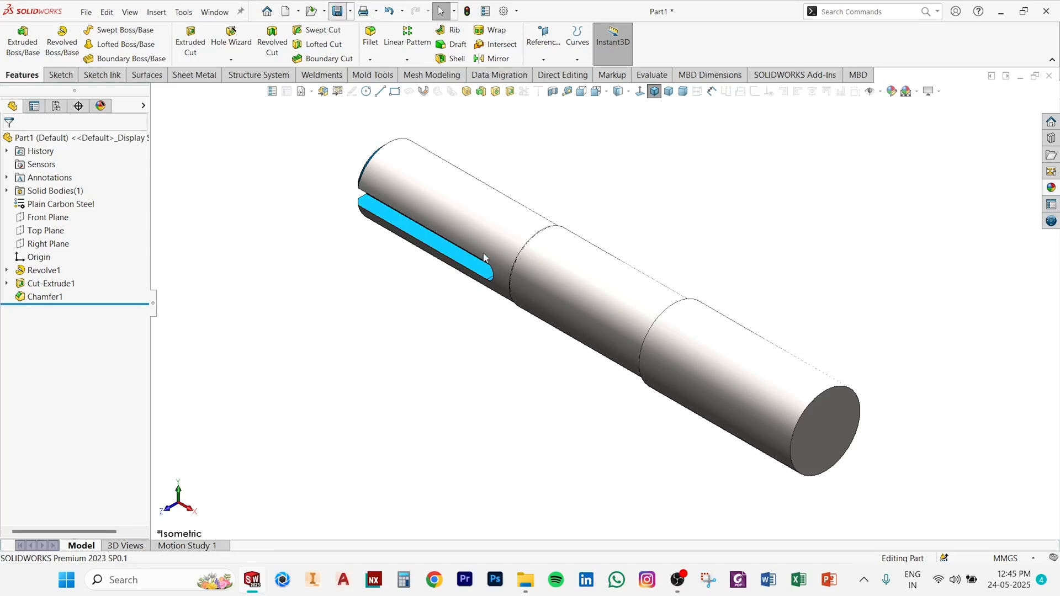
{"action": "key", "text": "ctrl+s"}
{"action": "type", "text": "In"}
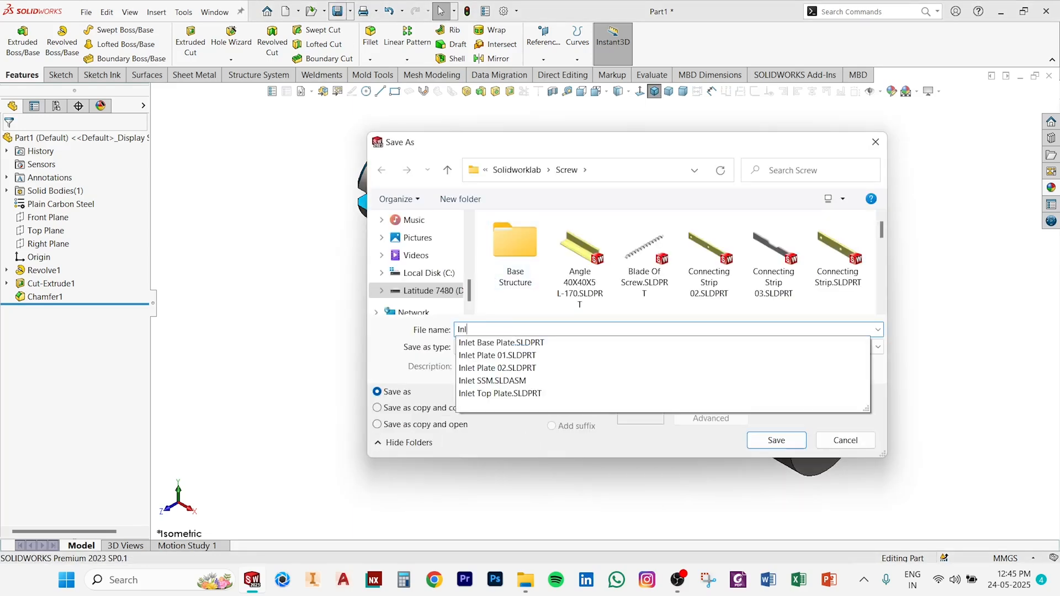
{"action": "type", "text": "let Shat"}
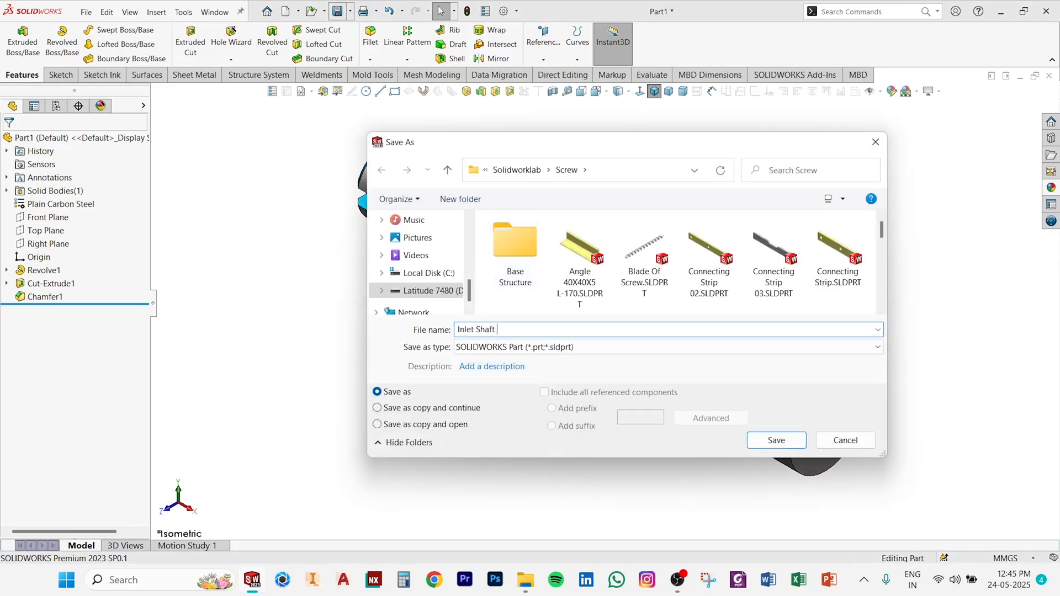
{"action": "left_click", "coordinate": [776, 441]}
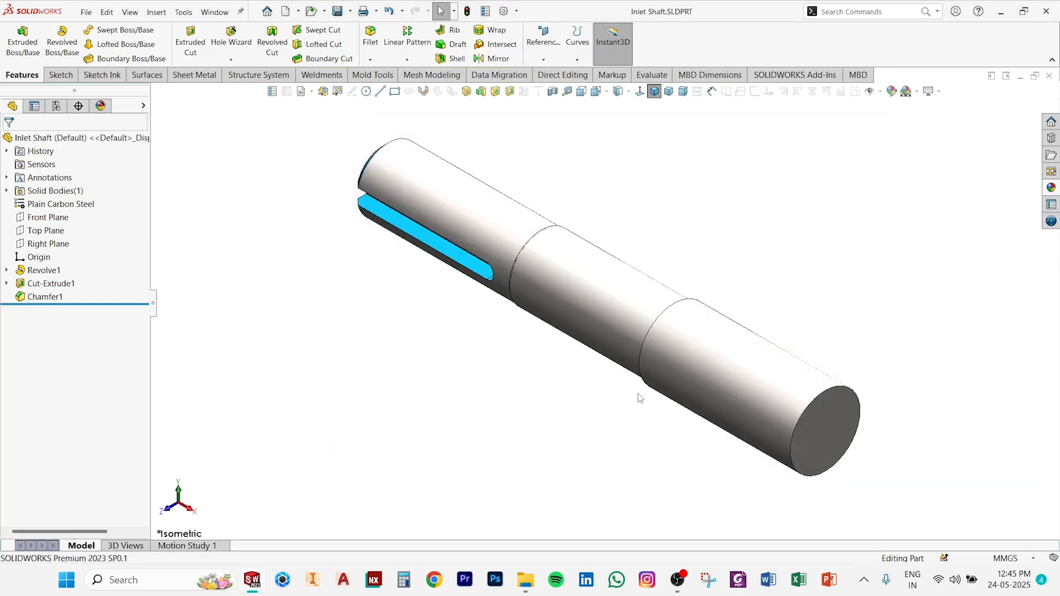
Create a new part and sketch a corner rectangle about 79 by 40 mm from the origin on the Front Plane.
{"action": "left_click", "coordinate": [284, 12]}
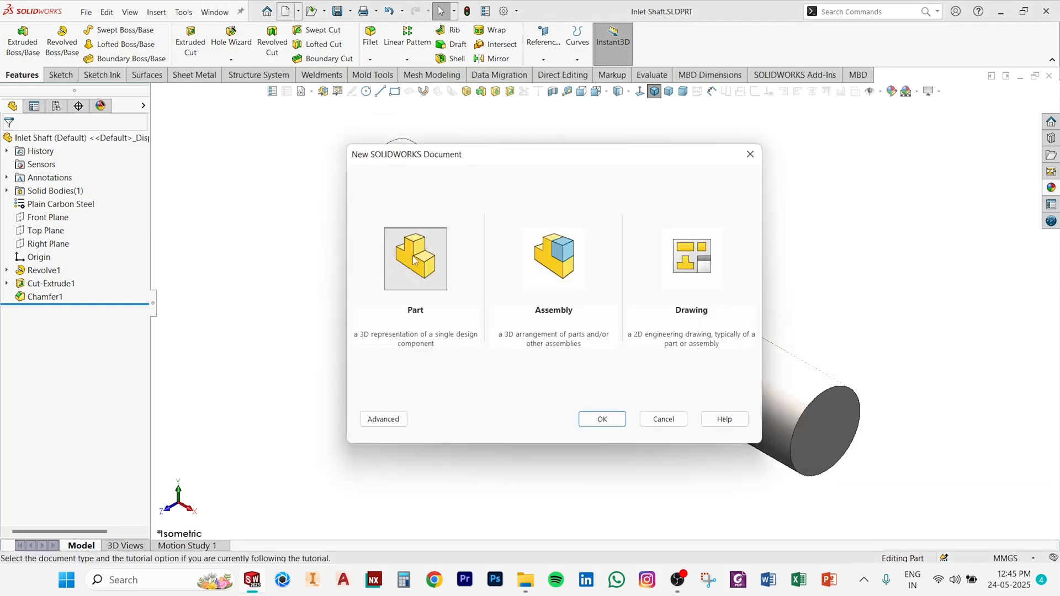
{"action": "double_click", "coordinate": [416, 259]}
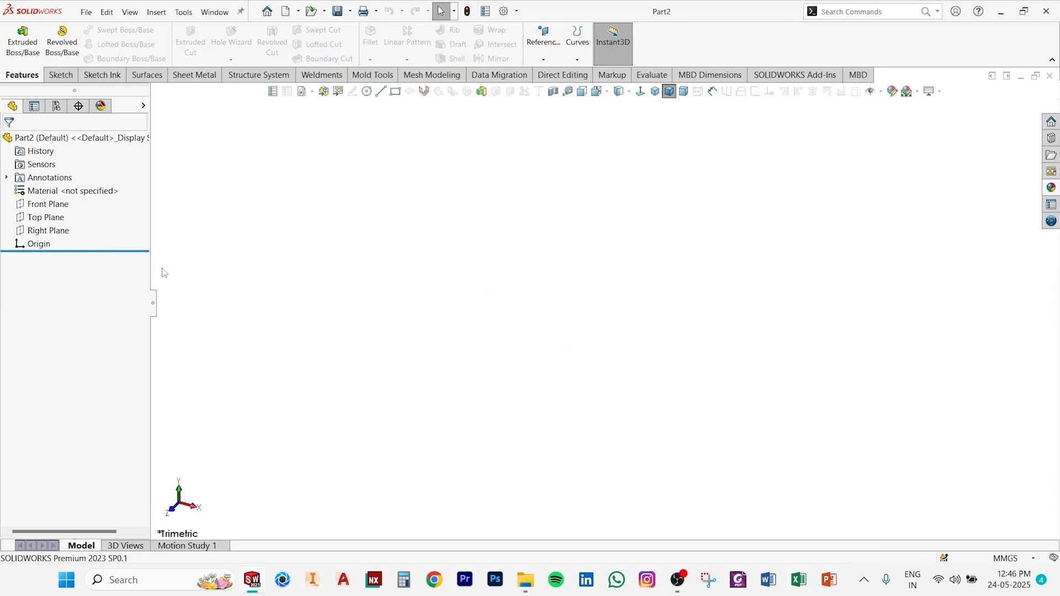
{"action": "left_click", "coordinate": [51, 206]}
{"action": "left_click", "coordinate": [56, 193]}
{"action": "left_click", "coordinate": [103, 44]}
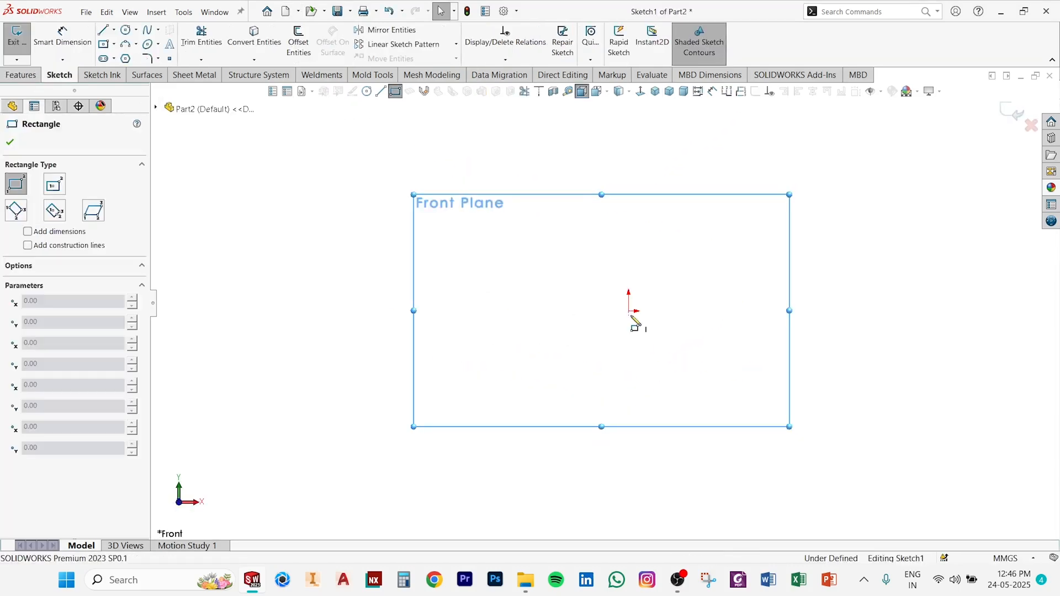
{"action": "left_click", "coordinate": [629, 311]}
{"action": "left_click", "coordinate": [788, 226]}
Dimension the rectangle 42 mm high and 64 mm wide.
{"action": "left_click", "coordinate": [711, 91]}
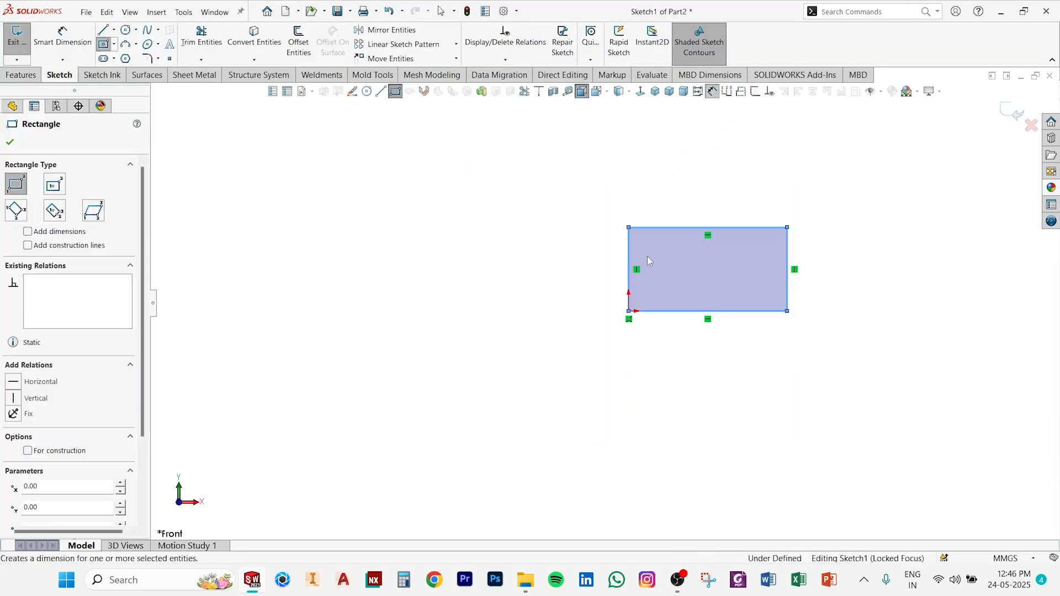
{"action": "left_click", "coordinate": [628, 276]}
{"action": "left_click", "coordinate": [604, 272]}
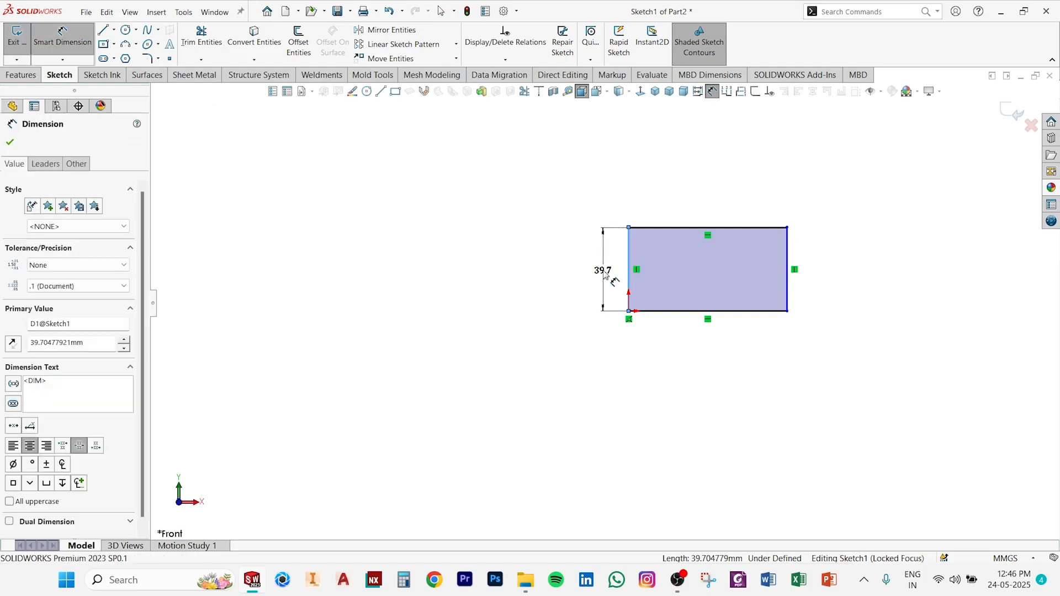
{"action": "type", "text": "42"}
{"action": "key", "text": "Return"}
{"action": "left_click", "coordinate": [707, 313]}
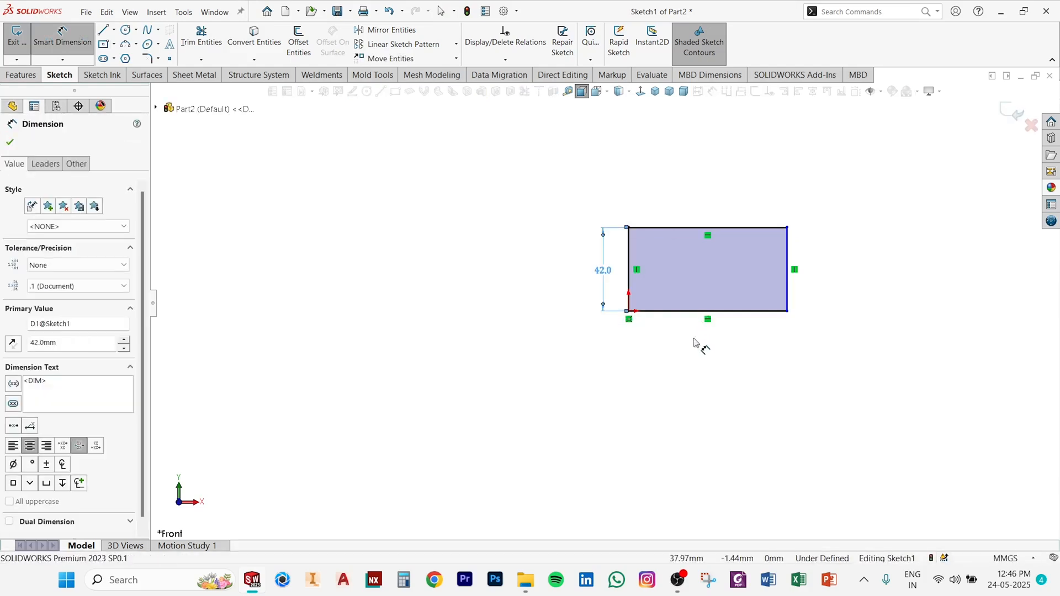
{"action": "left_click", "coordinate": [710, 344]}
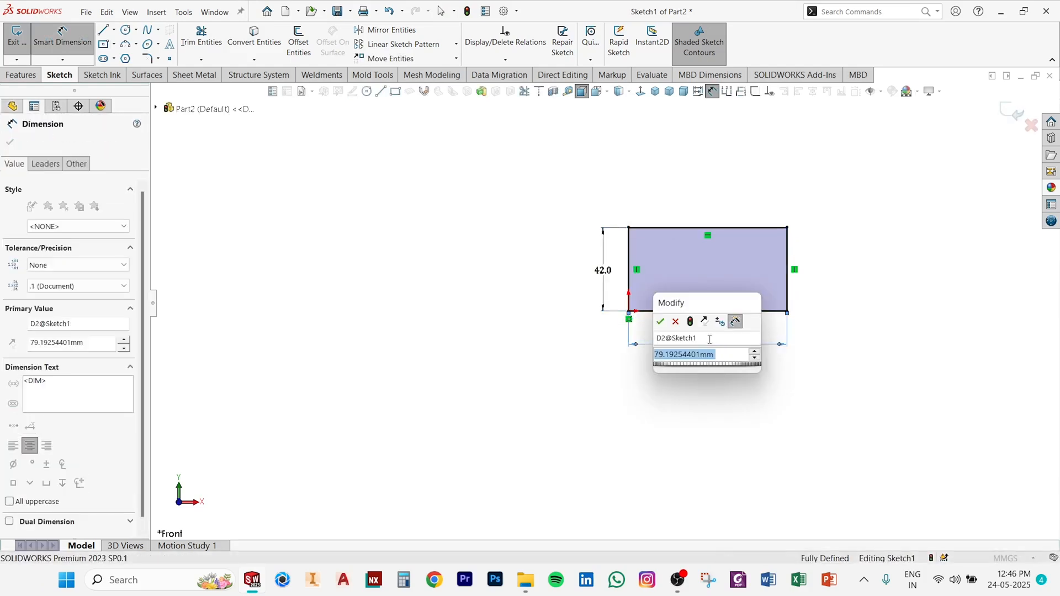
{"action": "type", "text": "64"}
{"action": "key", "text": "Return"}
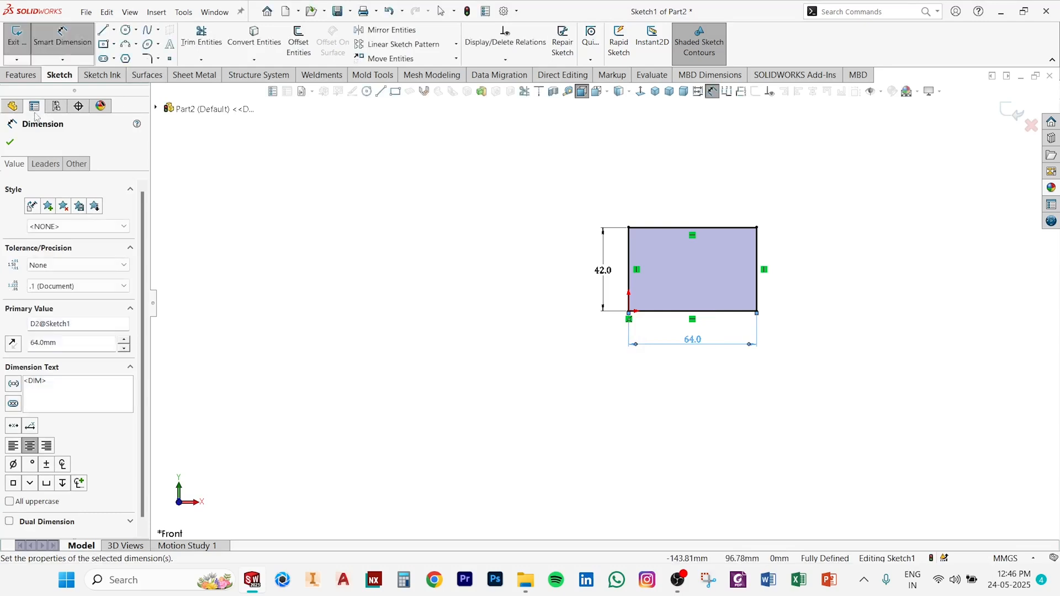
{"action": "left_click", "coordinate": [10, 142]}
Extrude the rectangle blind 6 mm into a solid plate.
{"action": "left_click", "coordinate": [20, 74]}
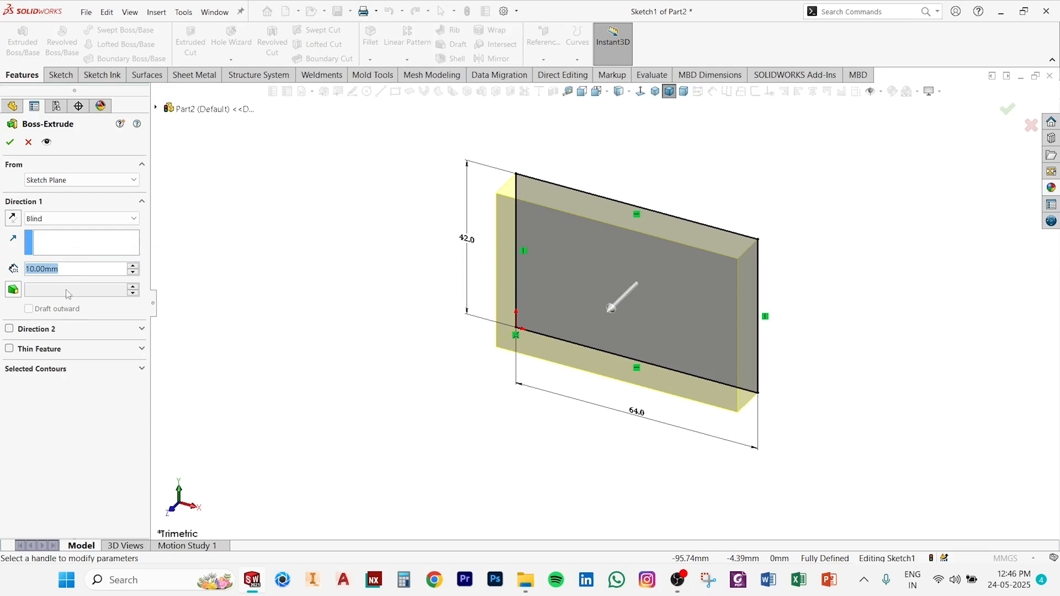
{"action": "type", "text": "6"}
{"action": "key", "text": "Return"}
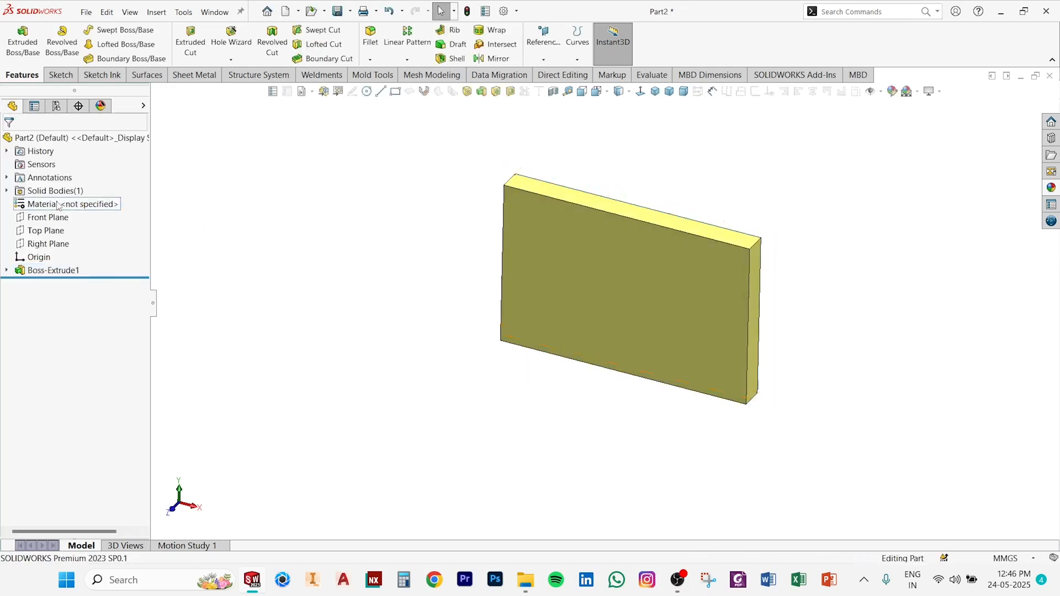
Assign Plain Carbon Steel to the plate and apply a grey appearance to it.
{"action": "right_click", "coordinate": [58, 205]}
{"action": "left_click", "coordinate": [100, 252]}
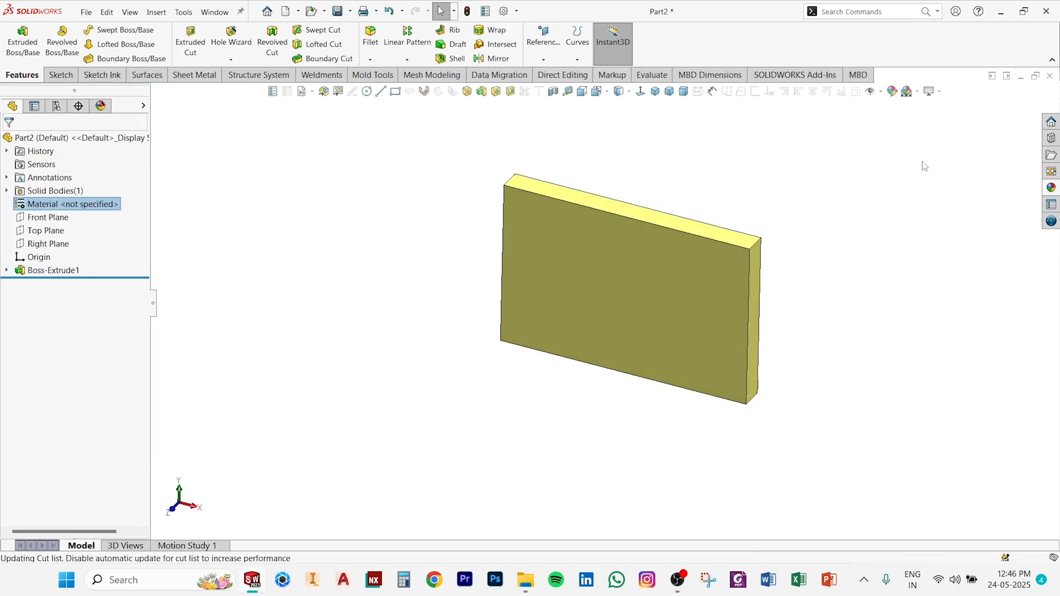
{"action": "left_click", "coordinate": [1050, 189]}
{"action": "left_click_drag", "start_coordinate": [878, 387], "coordinate": [723, 320]}
{"action": "left_click", "coordinate": [725, 317]}
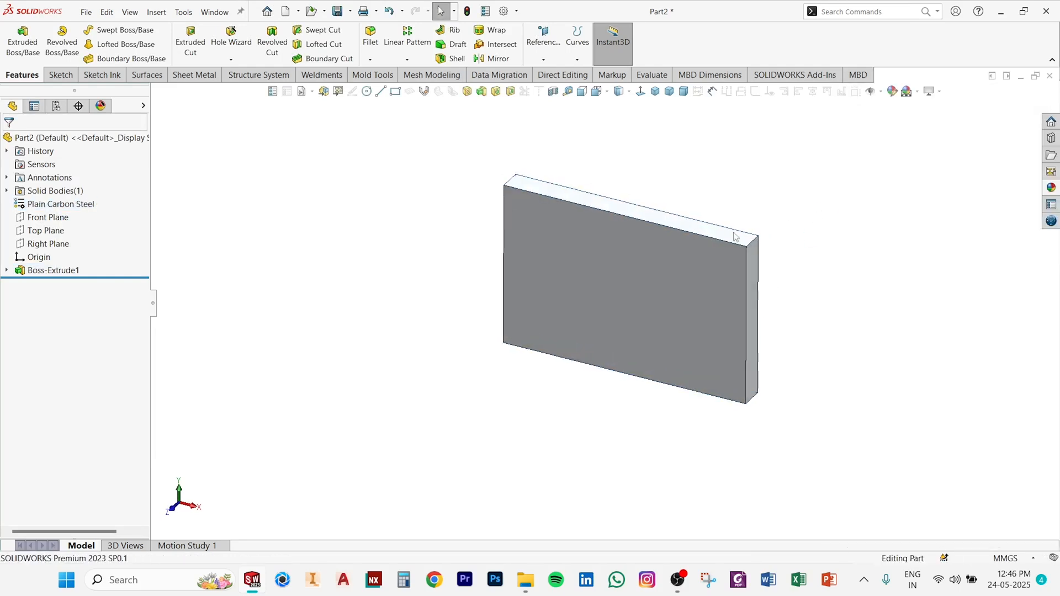
Save the plate in the Screw folder as Shaft Blade and show it in isometric view.
{"action": "key", "text": "ctrl+s"}
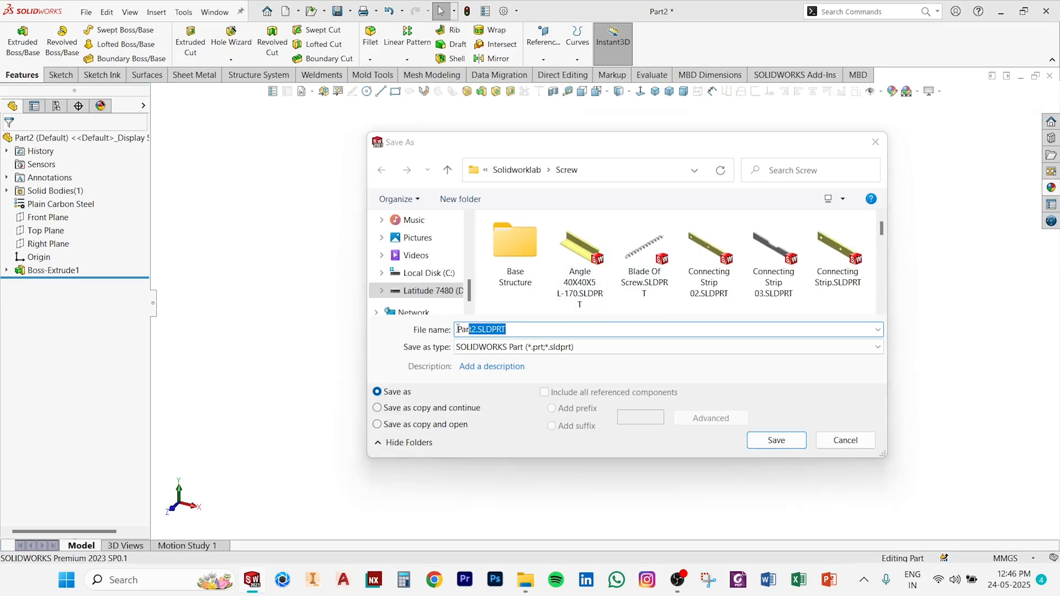
{"action": "type", "text": "Sha"}
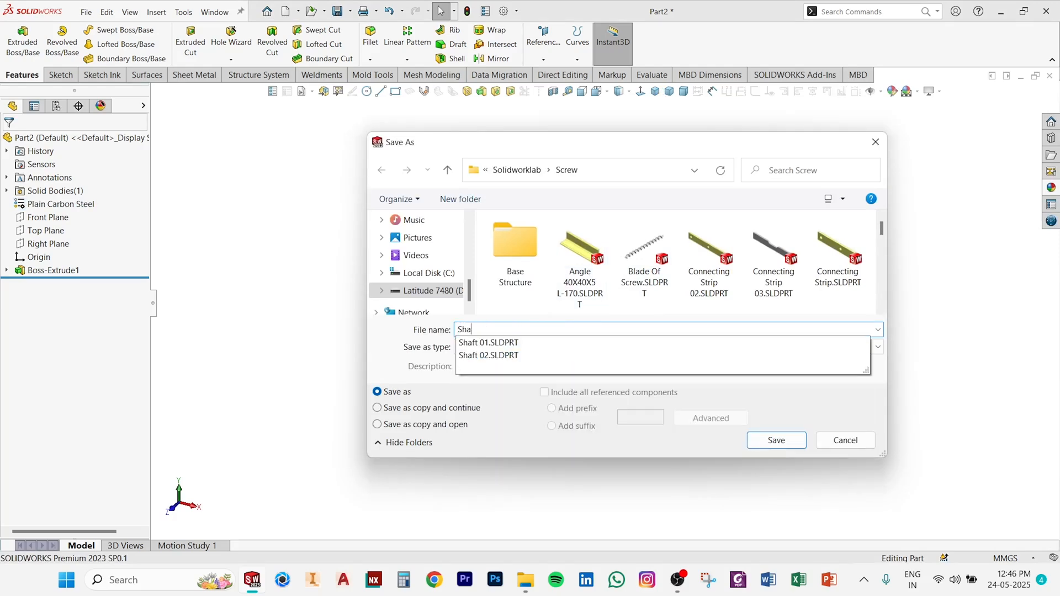
{"action": "type", "text": "ft Blade"}
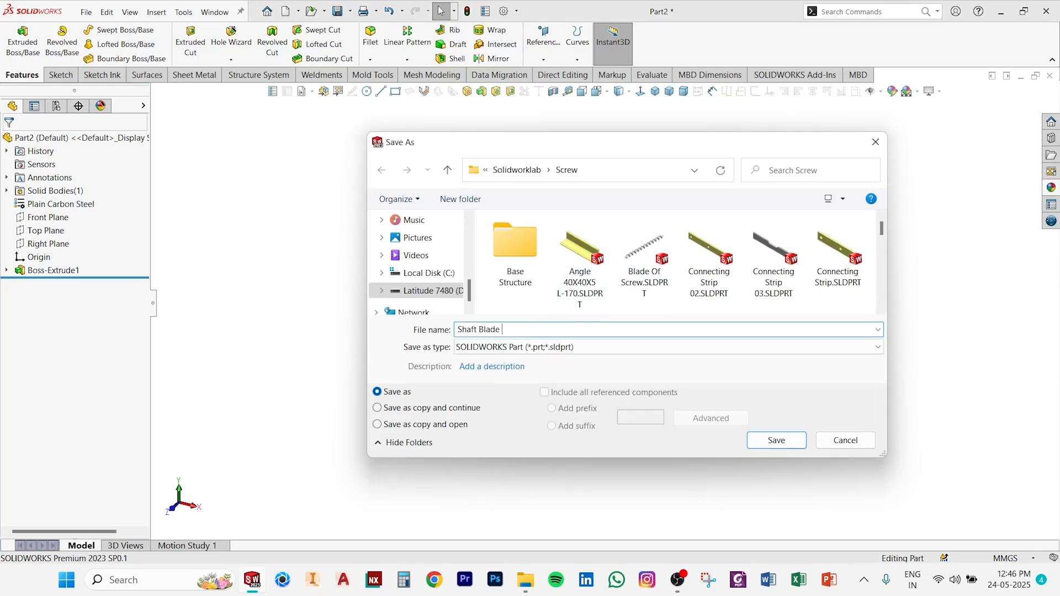
{"action": "left_click", "coordinate": [773, 440]}
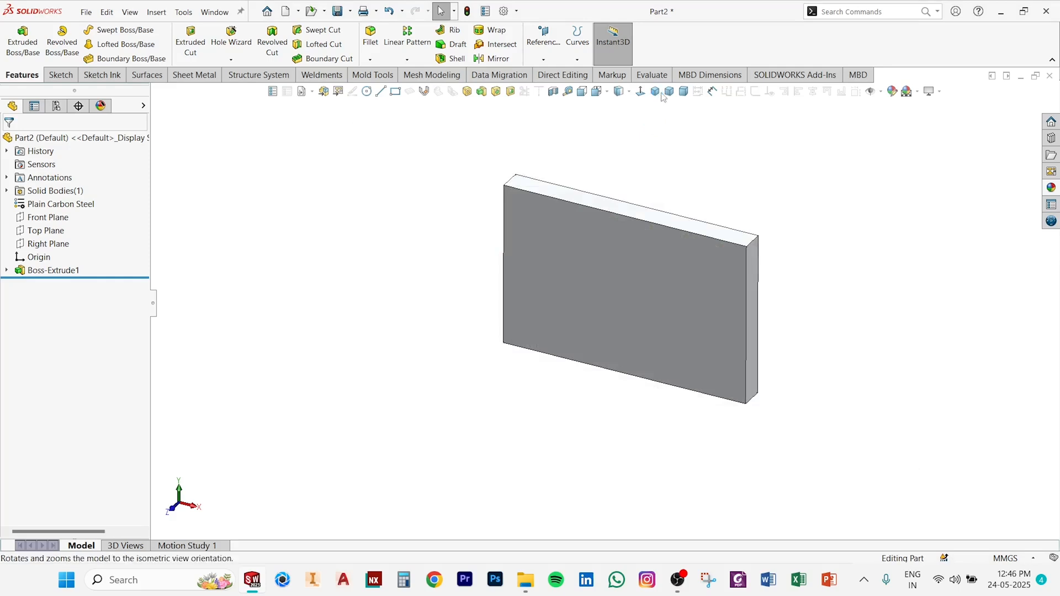
{"action": "left_click", "coordinate": [661, 95]}
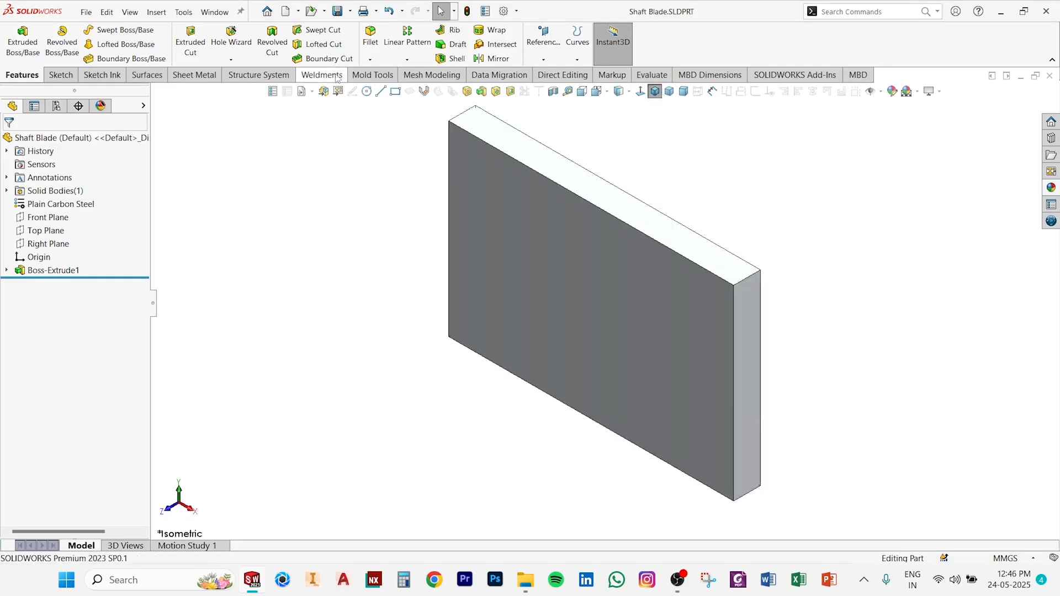
Create a new assembly and place Inlet Shaft as its first, fixed component.
{"action": "key", "text": "ctrl+n"}
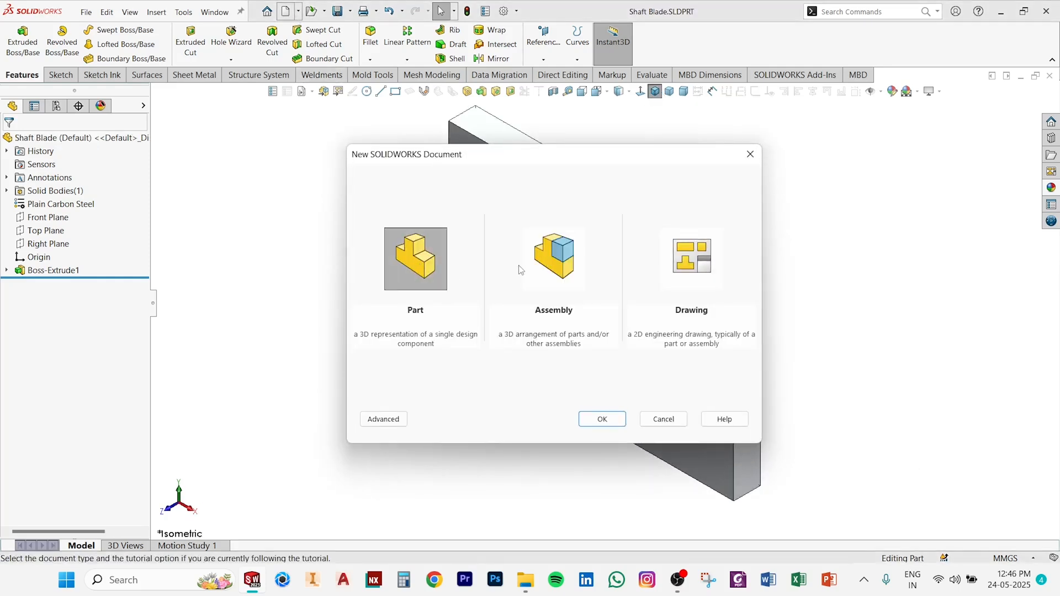
{"action": "double_click", "coordinate": [539, 264]}
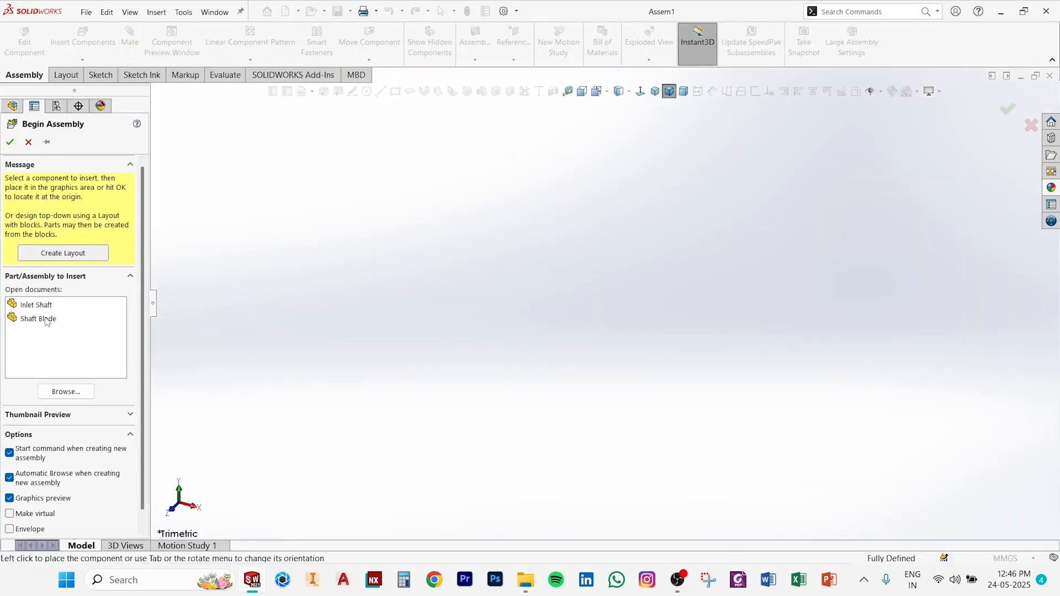
{"action": "left_click", "coordinate": [38, 307]}
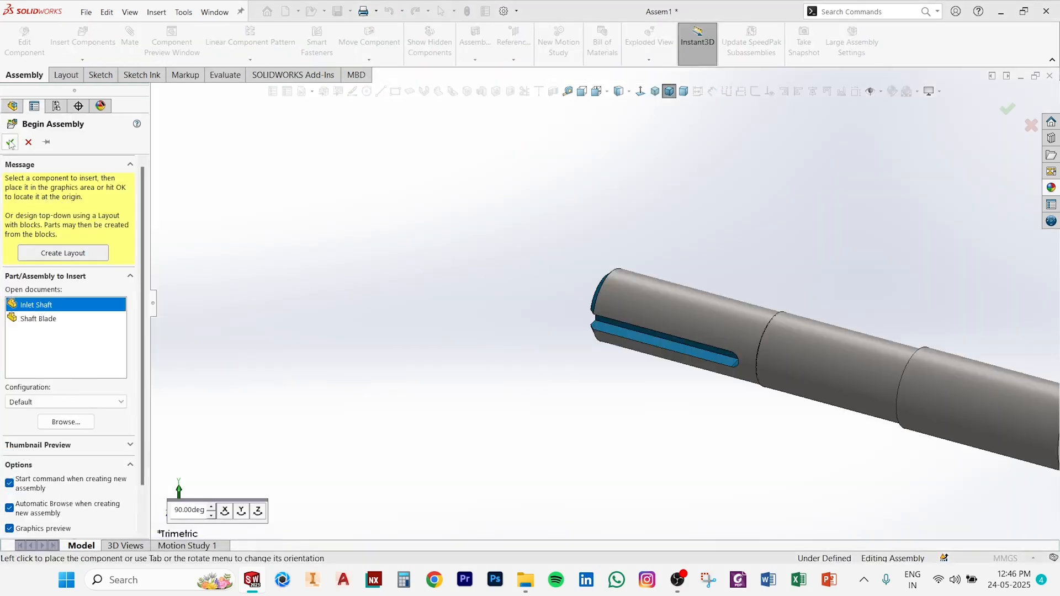
{"action": "left_click", "coordinate": [421, 243]}
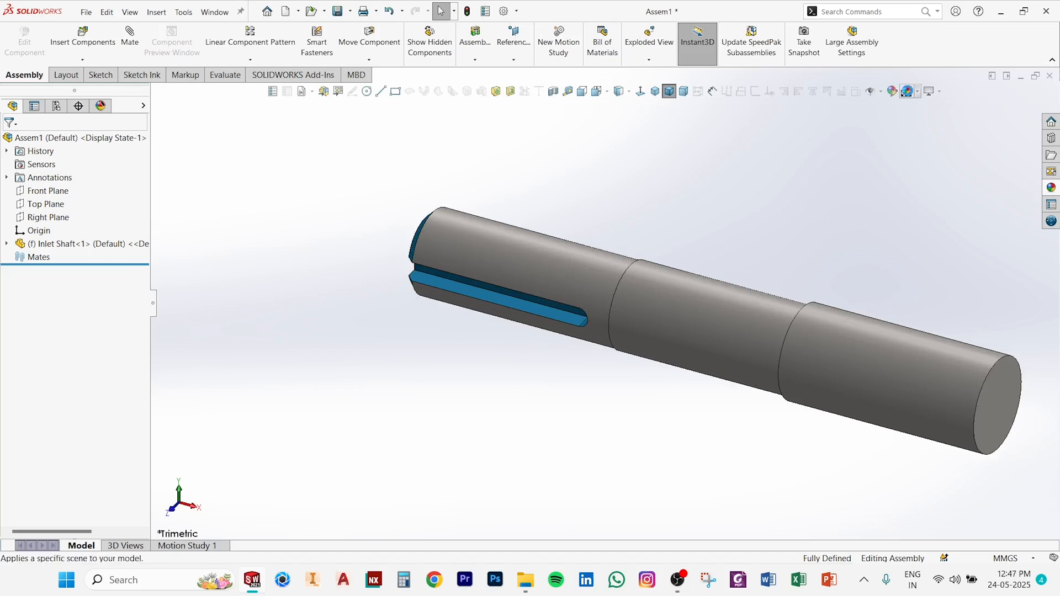
Change the assembly's scene to a plain white background.
{"action": "scroll", "coordinate": [376, 356], "scroll_direction": "down", "scroll_amount": 2}
{"action": "scroll", "coordinate": [363, 346], "scroll_direction": "up", "scroll_amount": 5}
{"action": "scroll", "coordinate": [911, 323], "scroll_direction": "up", "scroll_amount": 1}
{"action": "scroll", "coordinate": [911, 323], "scroll_direction": "down", "scroll_amount": 2}
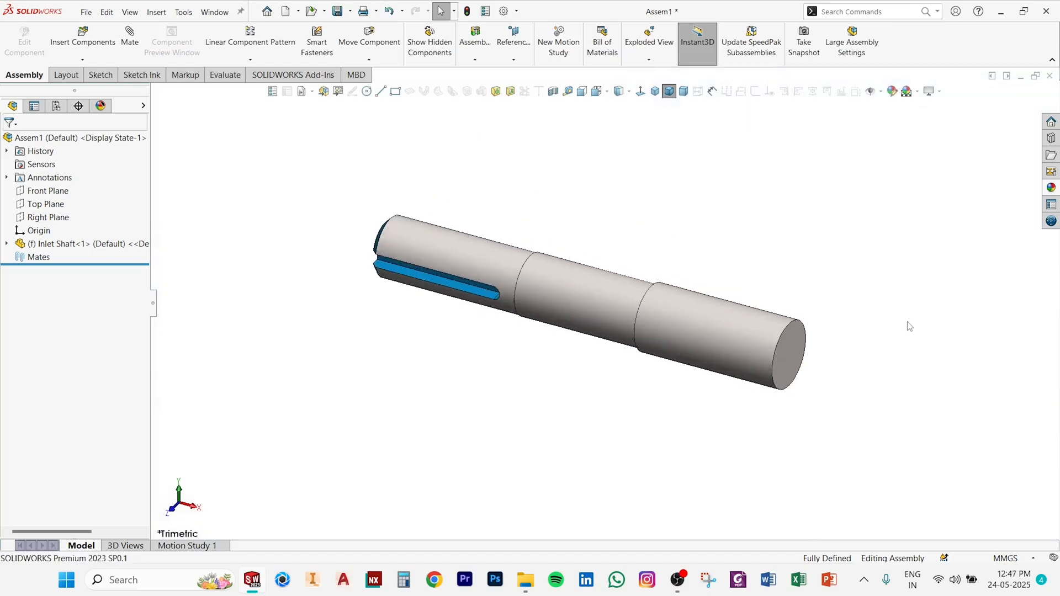
Insert the Shaft Blade part into the assembly and place it above the solid end of the shaft.
{"action": "left_click", "coordinate": [83, 47]}
{"action": "left_click", "coordinate": [39, 307]}
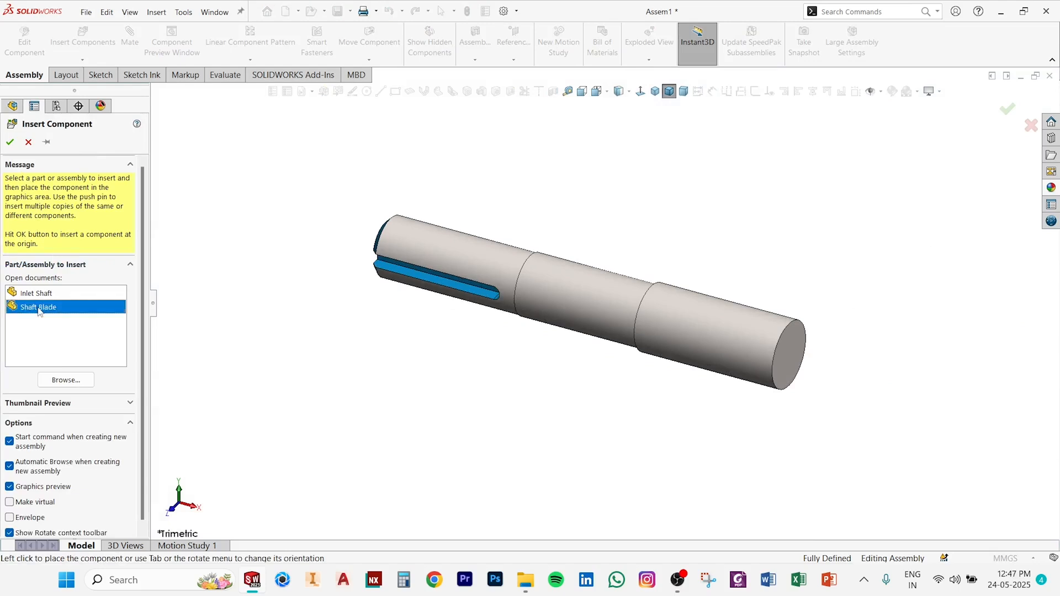
{"action": "left_click", "coordinate": [754, 251]}
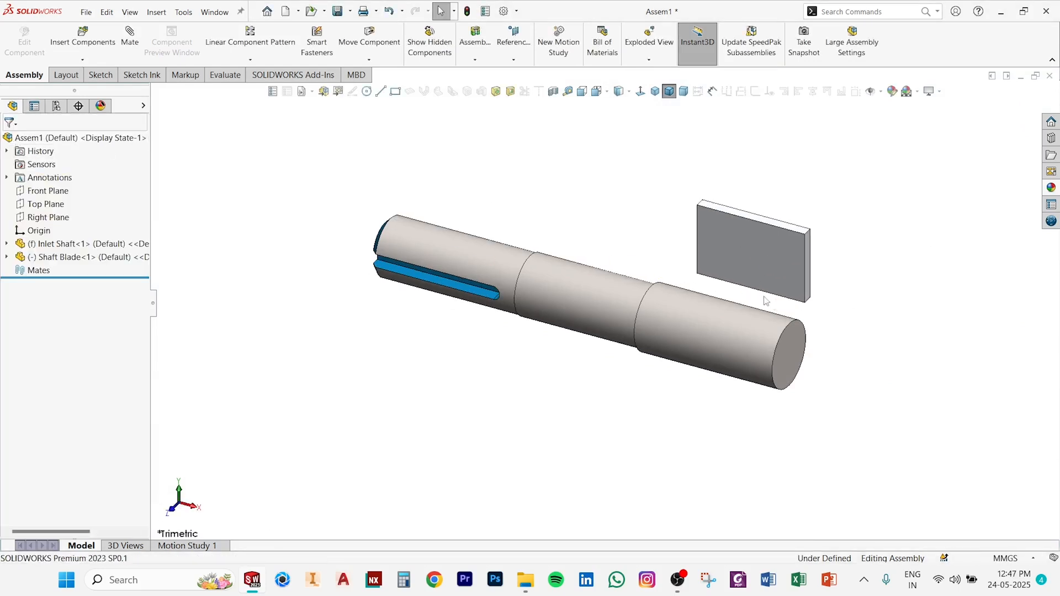
Mate the blade's narrow side face coincident with the shaft's plain end face and move the blade clear above the shaft.
{"action": "middle_click_drag", "start_coordinate": [766, 301], "coordinate": [717, 217]}
{"action": "left_click", "coordinate": [708, 220]}
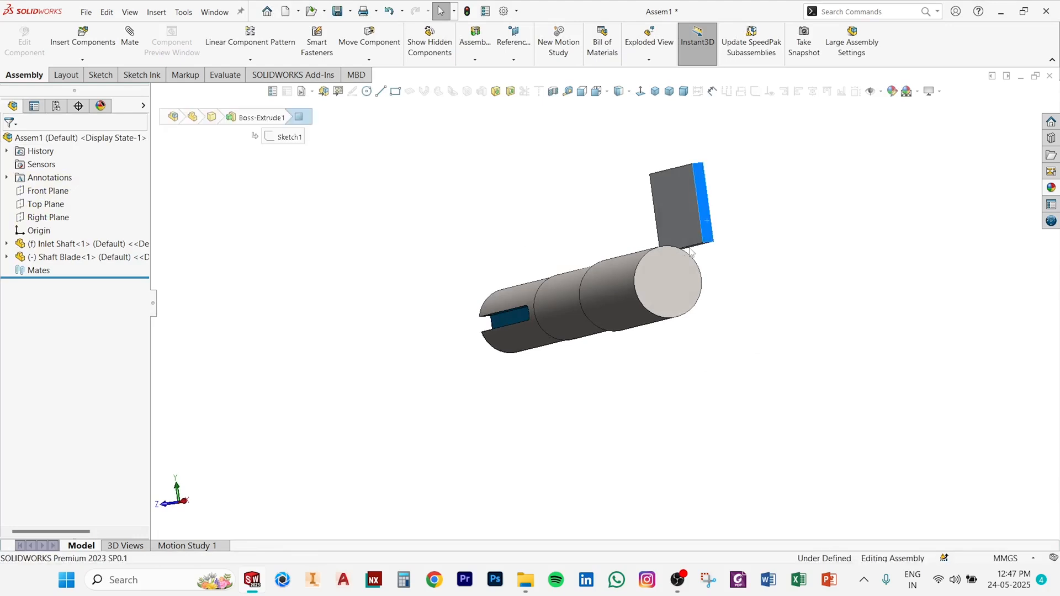
{"action": "left_click", "coordinate": [667, 283], "text": "ctrl"}
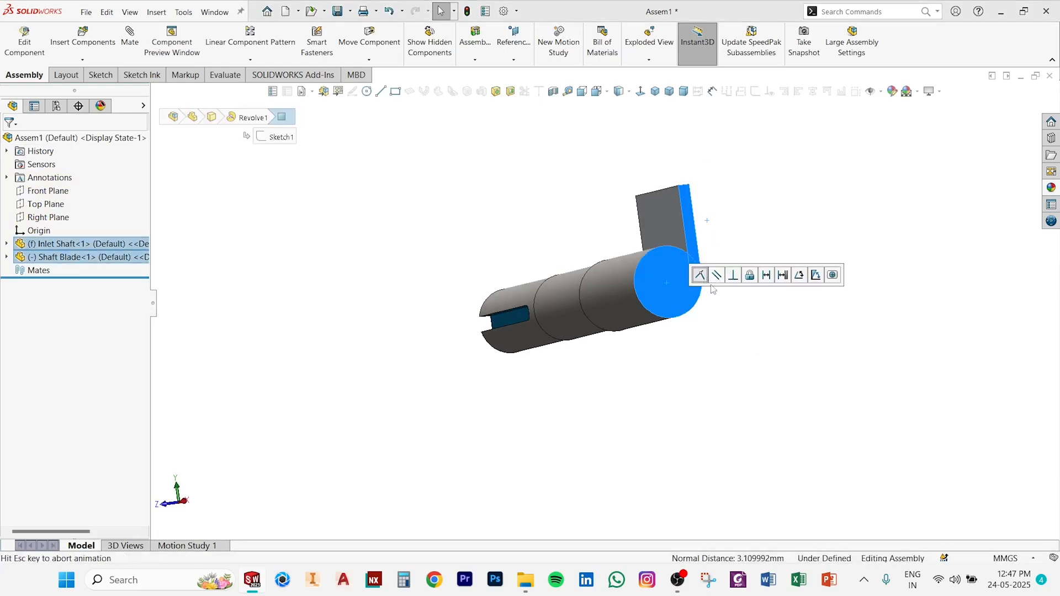
{"action": "left_click_drag", "start_coordinate": [692, 216], "coordinate": [620, 223]}
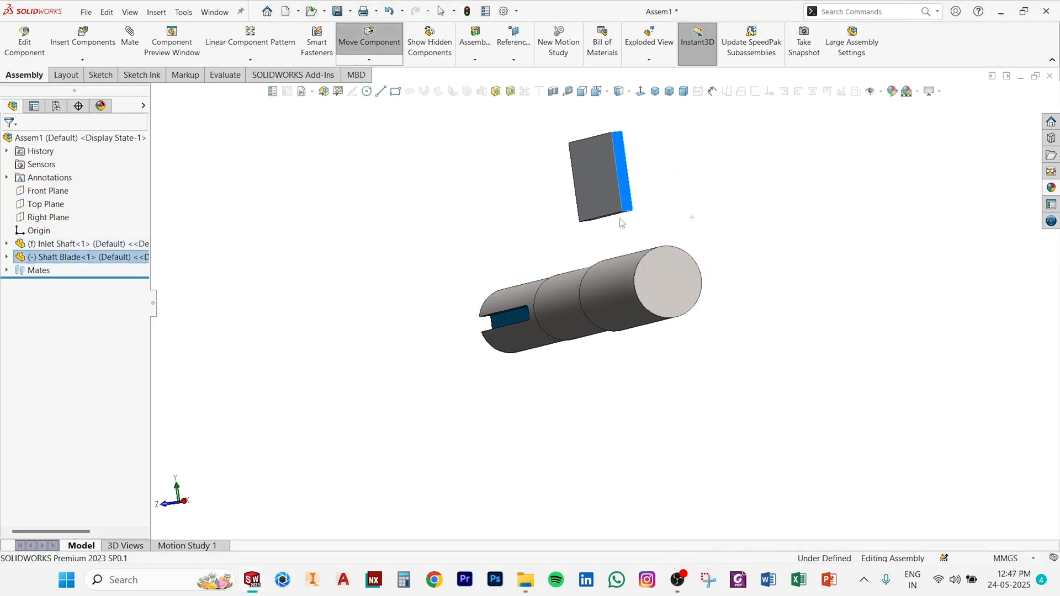
{"action": "scroll", "coordinate": [538, 243], "scroll_direction": "up", "scroll_amount": 2}
{"action": "middle_click_drag", "start_coordinate": [538, 243], "coordinate": [513, 229]}
{"action": "scroll", "coordinate": [593, 312], "scroll_direction": "down", "scroll_amount": 6}
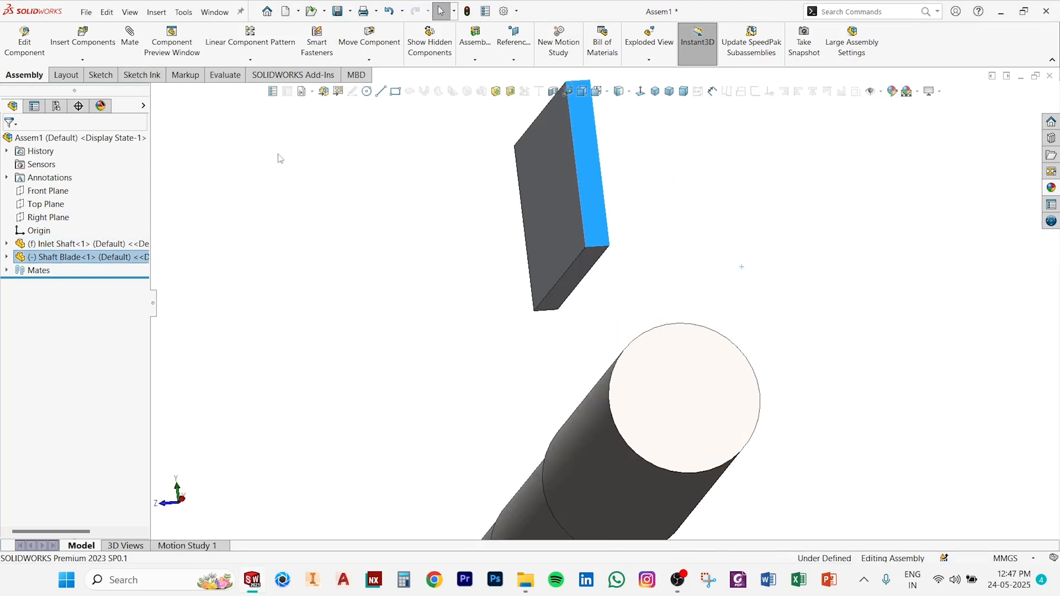
Try to set up a Symmetric mate with the shaft's cylindrical face as the symmetry plane.
{"action": "left_click", "coordinate": [130, 36]}
{"action": "left_click", "coordinate": [37, 164]}
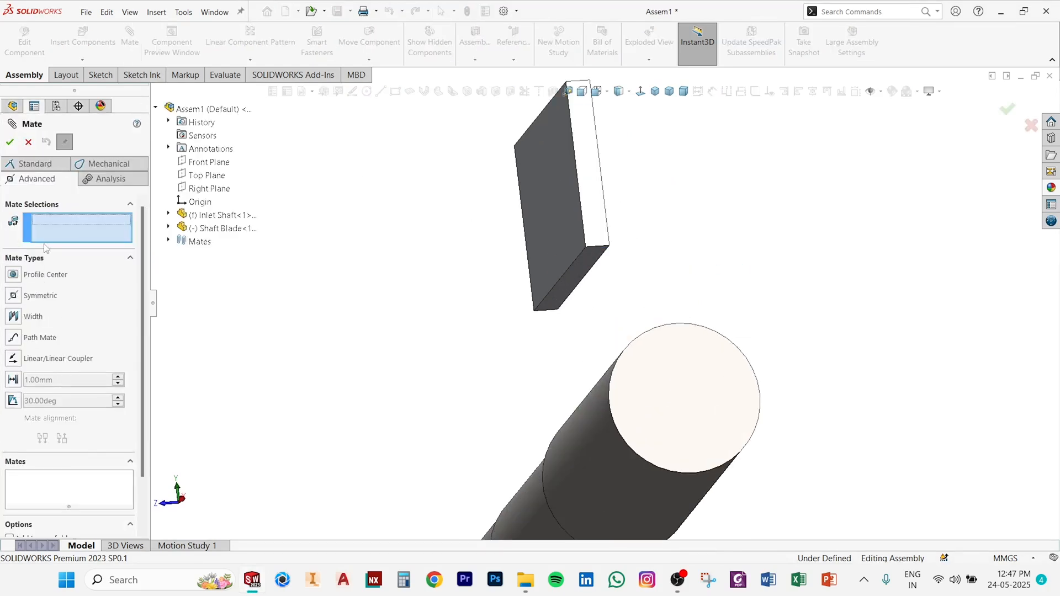
{"action": "left_click", "coordinate": [38, 296]}
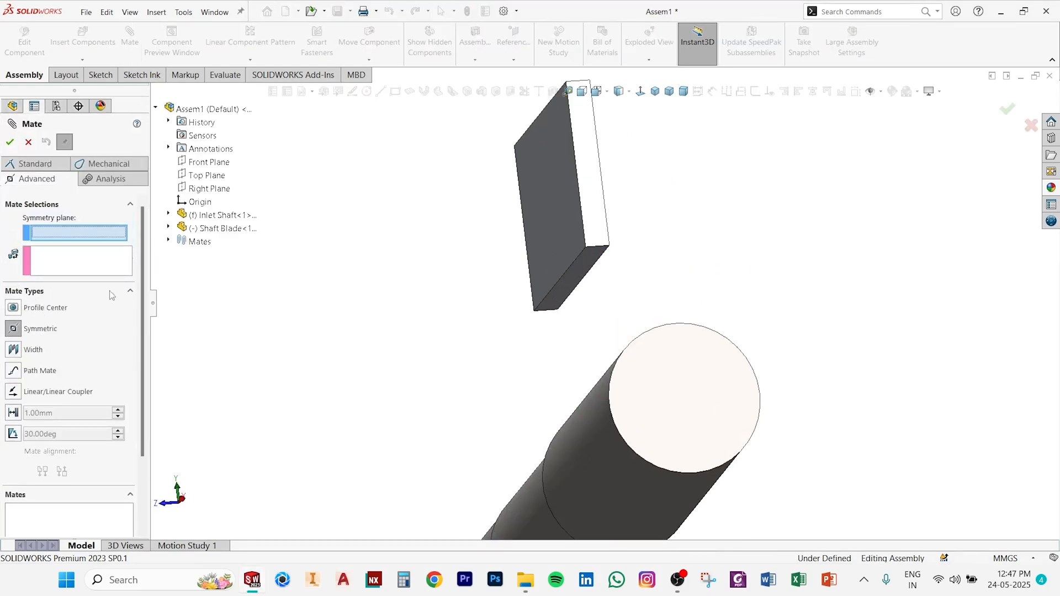
{"action": "left_click", "coordinate": [600, 419]}
{"action": "left_click", "coordinate": [44, 175]}
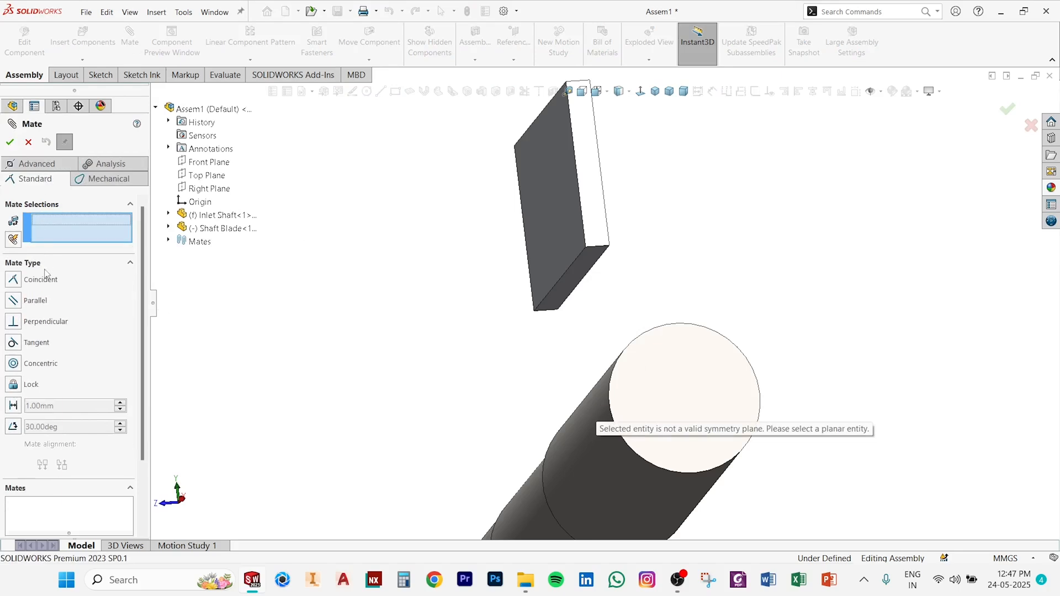
Add a centered Width mate between the blade's two broad faces and the cylindrical face of the shaft's end section.
{"action": "left_click", "coordinate": [37, 168]}
{"action": "left_click", "coordinate": [34, 352]}
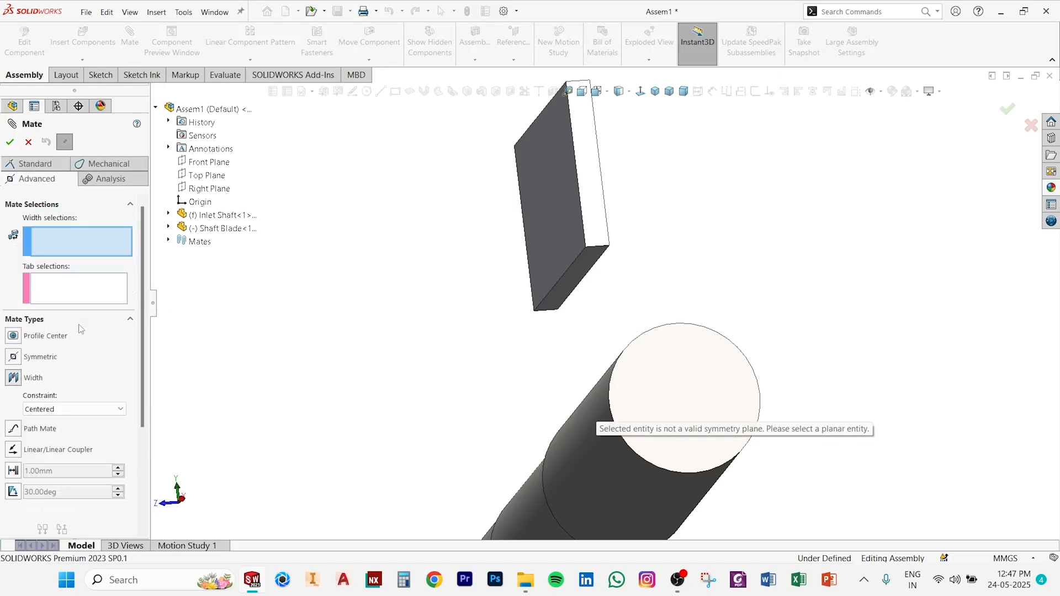
{"action": "left_click", "coordinate": [563, 232]}
{"action": "middle_click_drag", "start_coordinate": [642, 220], "coordinate": [475, 227]}
{"action": "left_click", "coordinate": [466, 223]}
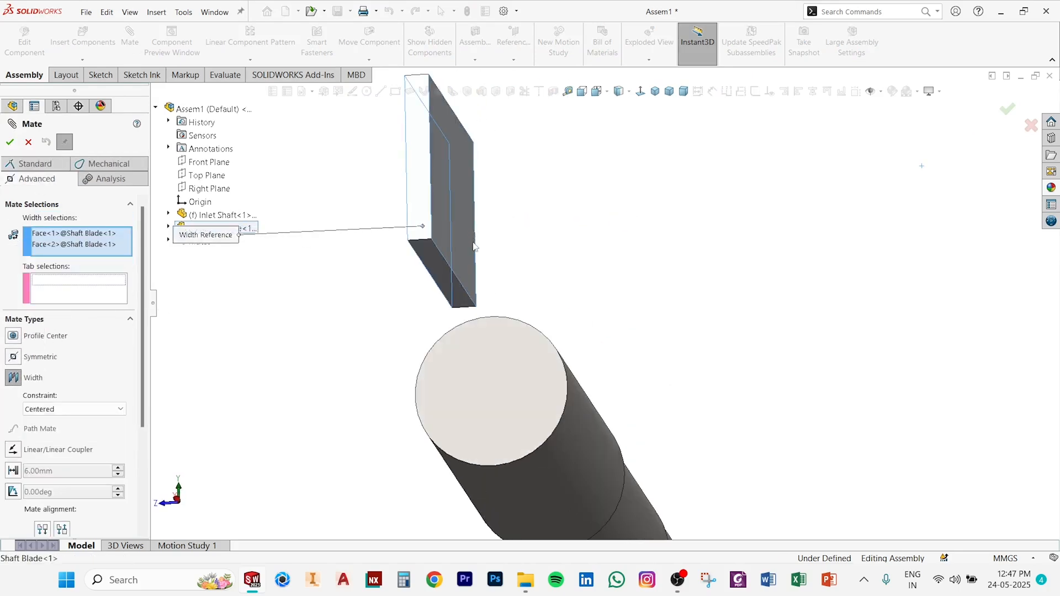
{"action": "left_click", "coordinate": [584, 396]}
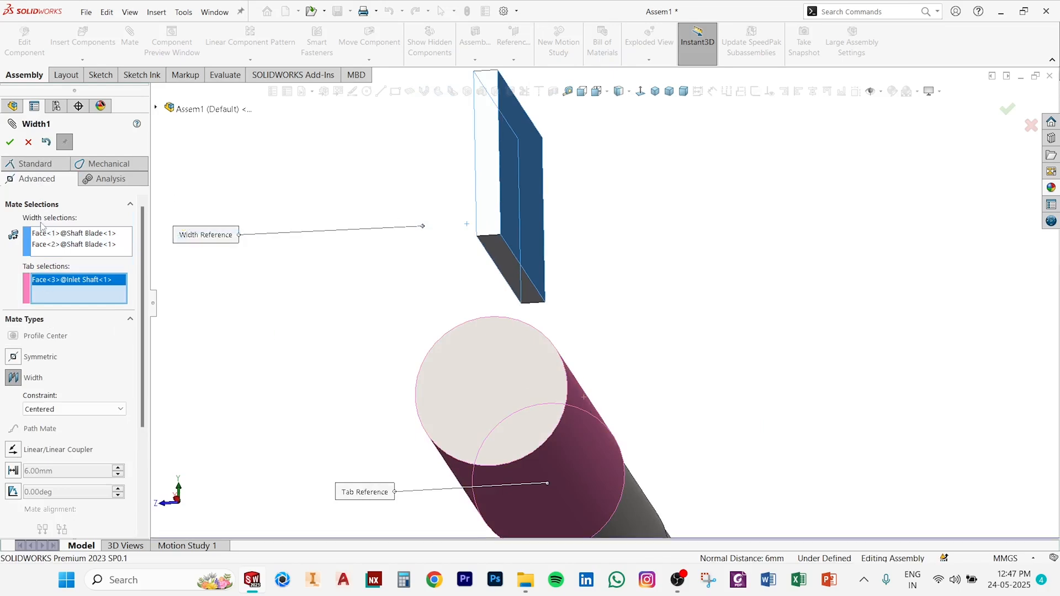
{"action": "left_click", "coordinate": [10, 142]}
Add a Tangent mate between the blade's lower narrow face and the cylindrical face of the shaft's end section.
{"action": "left_click", "coordinate": [479, 294]}
{"action": "middle_click_drag", "start_coordinate": [563, 289], "coordinate": [477, 312]}
{"action": "left_click", "coordinate": [428, 320]}
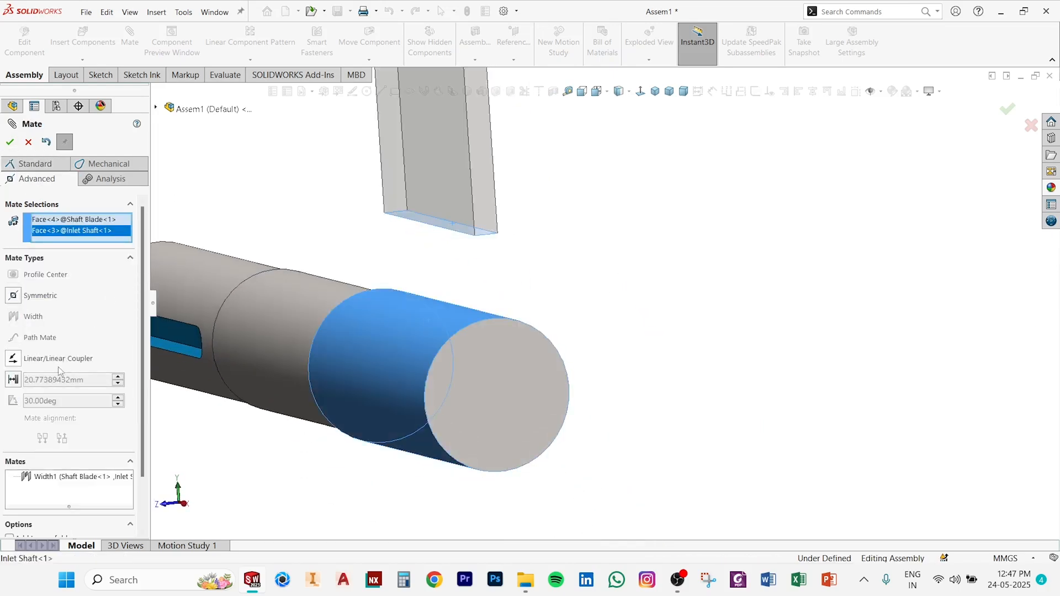
{"action": "left_click", "coordinate": [30, 164]}
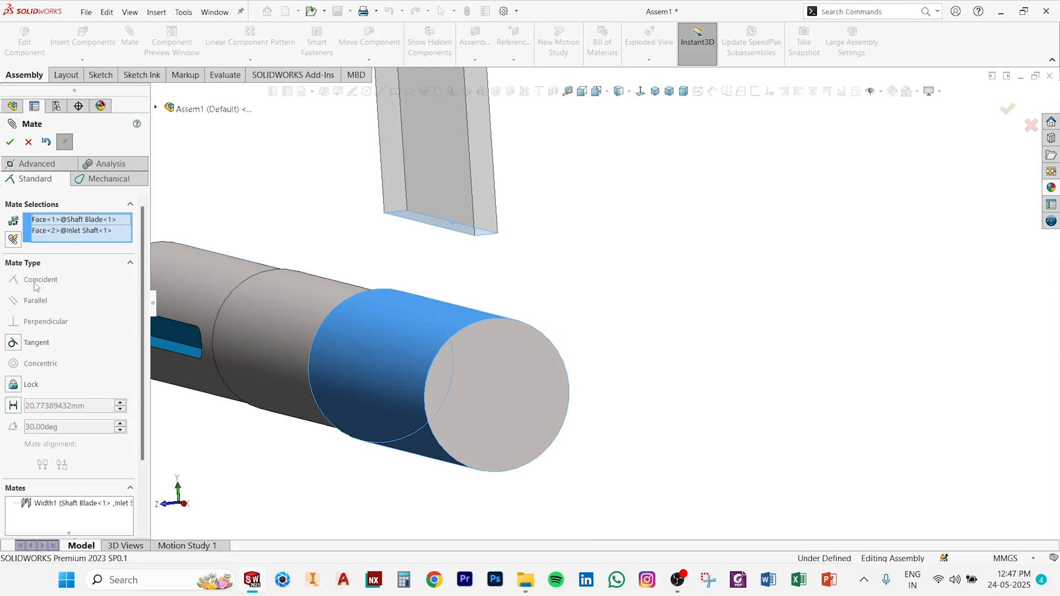
{"action": "left_click", "coordinate": [31, 342]}
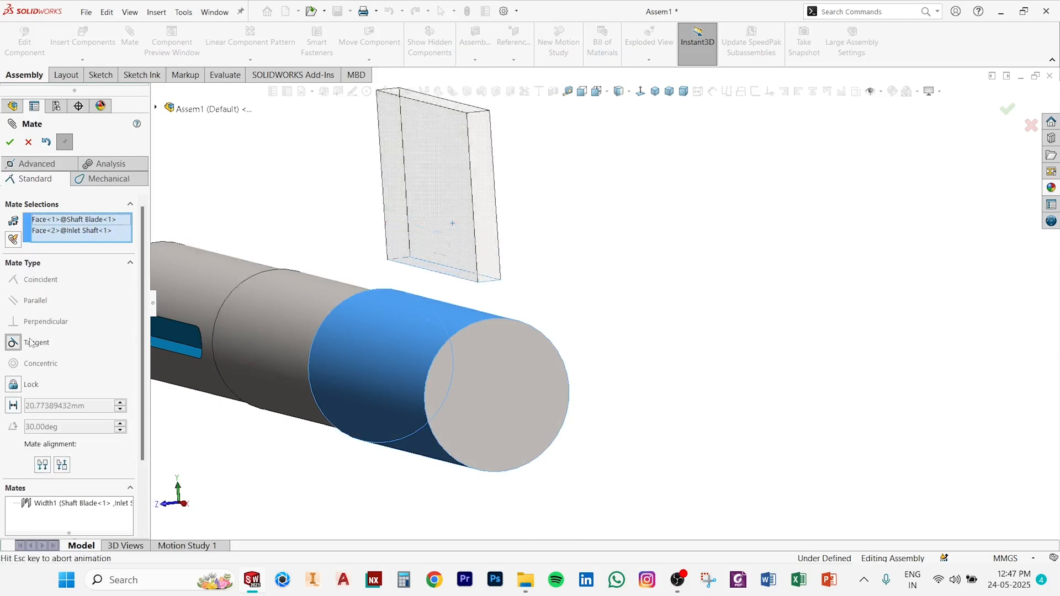
{"action": "left_click", "coordinate": [10, 142]}
{"action": "left_click", "coordinate": [28, 142]}
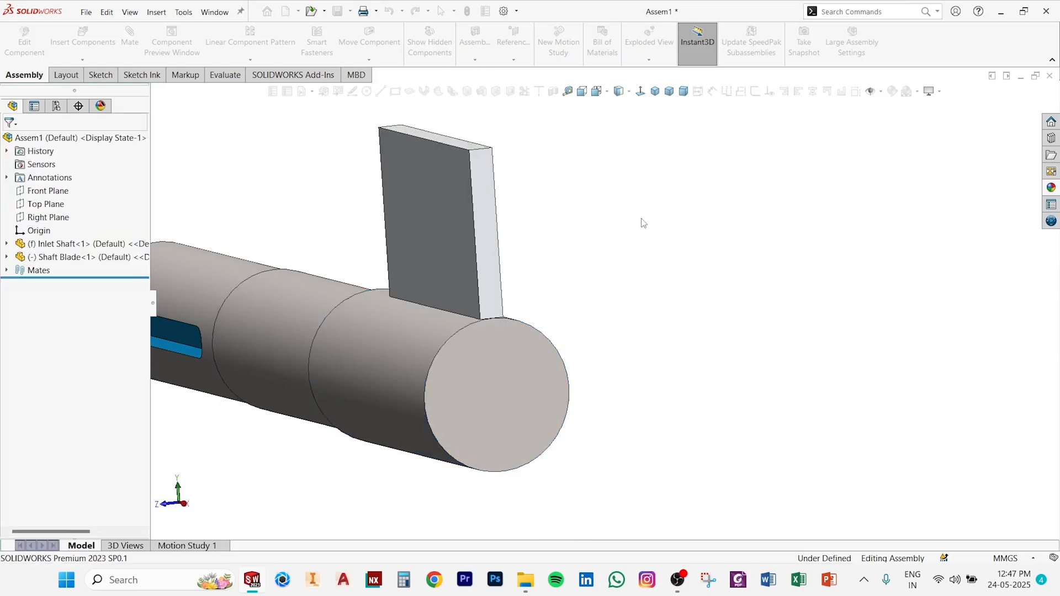
Copy the Shaft Blade with its mates, repeating the coincident and tangent references and leaving out the Width mate.
{"action": "middle_click_drag", "start_coordinate": [630, 298], "coordinate": [634, 237]}
{"action": "left_click", "coordinate": [656, 91]}
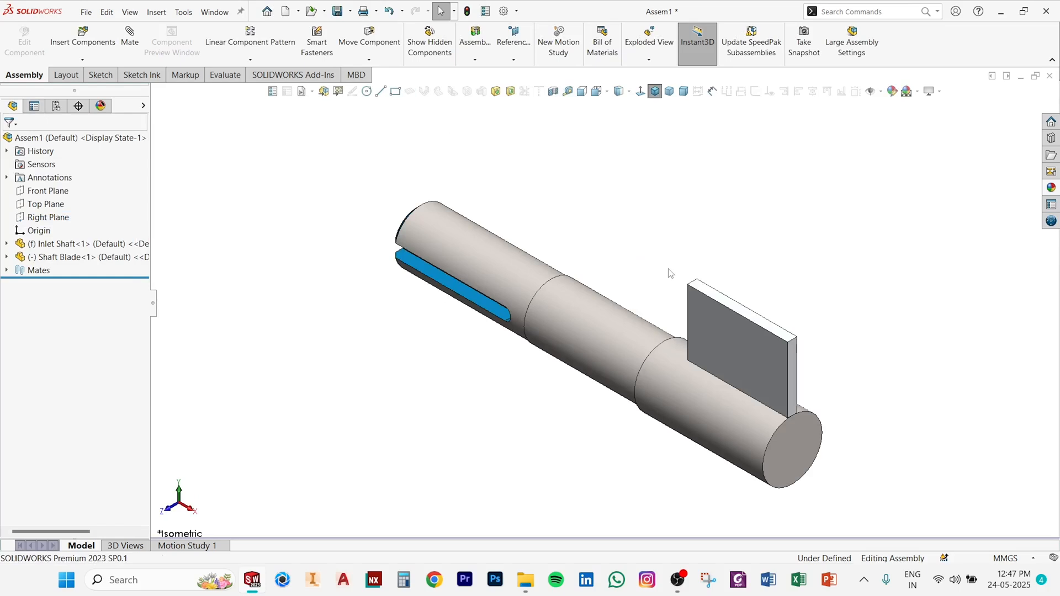
{"action": "left_click", "coordinate": [735, 354]}
{"action": "right_click", "coordinate": [736, 354]}
{"action": "key", "text": "Escape"}
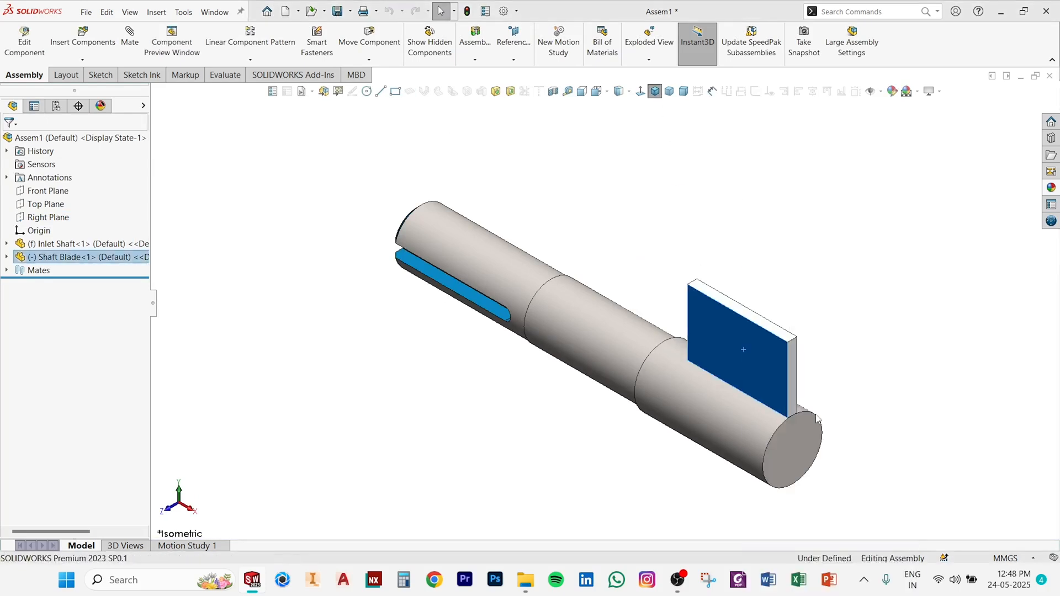
{"action": "left_click", "coordinate": [141, 142]}
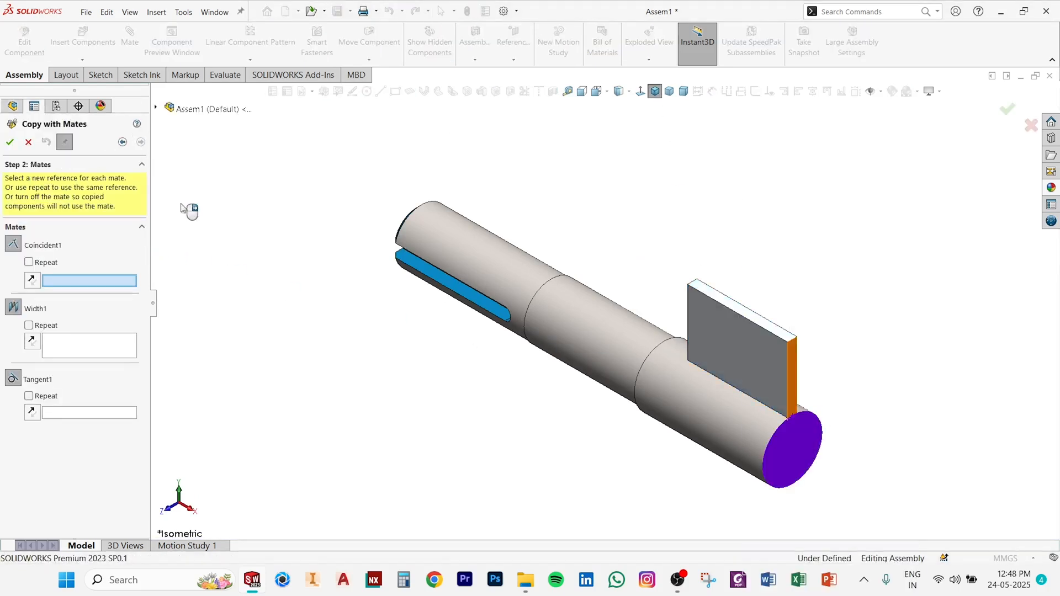
{"action": "middle_click_drag", "start_coordinate": [614, 363], "coordinate": [606, 267]}
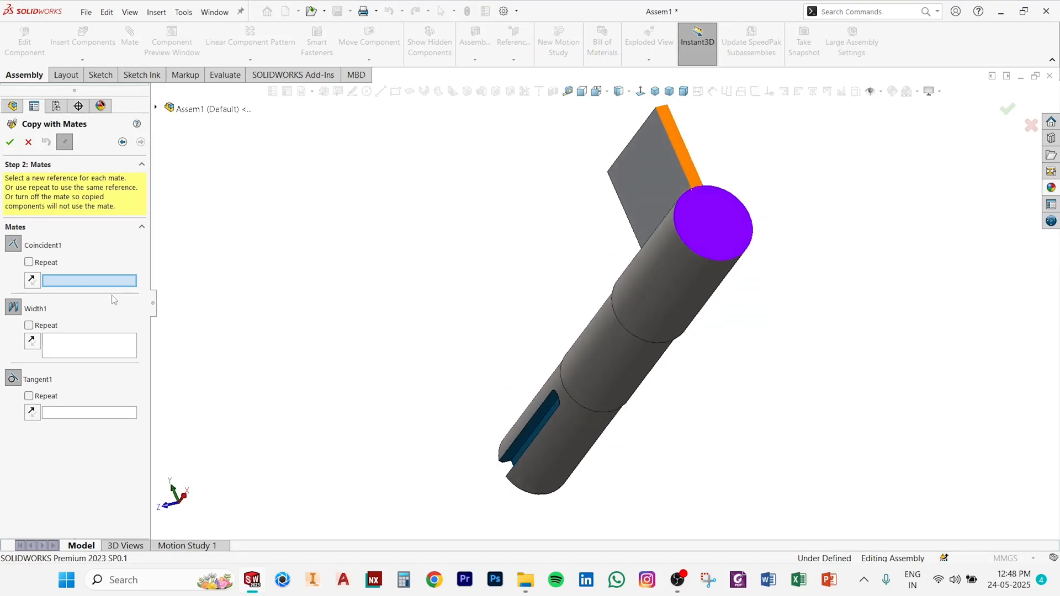
{"action": "left_click", "coordinate": [29, 262]}
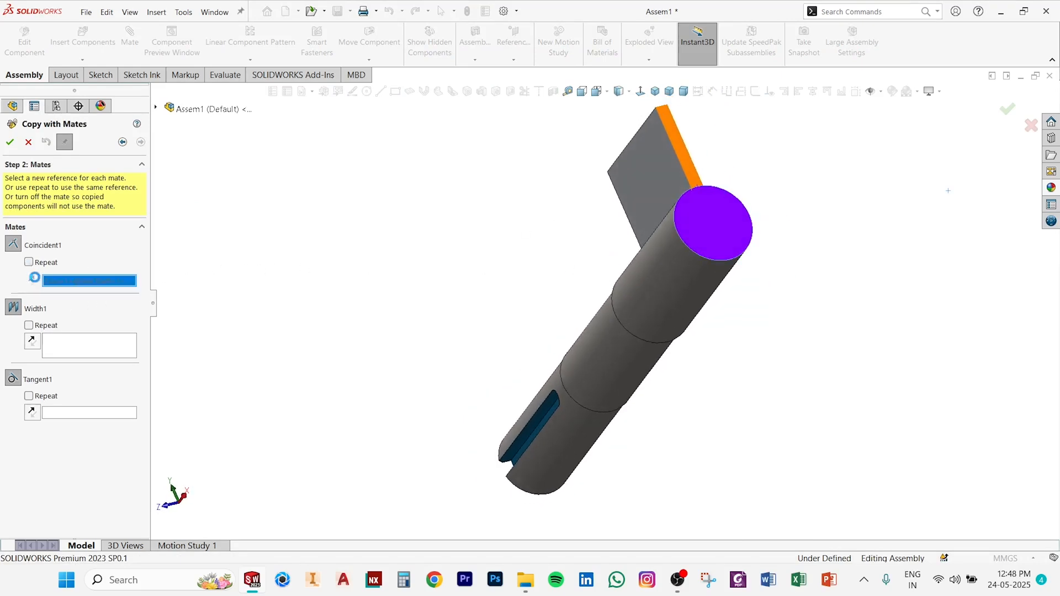
{"action": "left_click", "coordinate": [29, 395]}
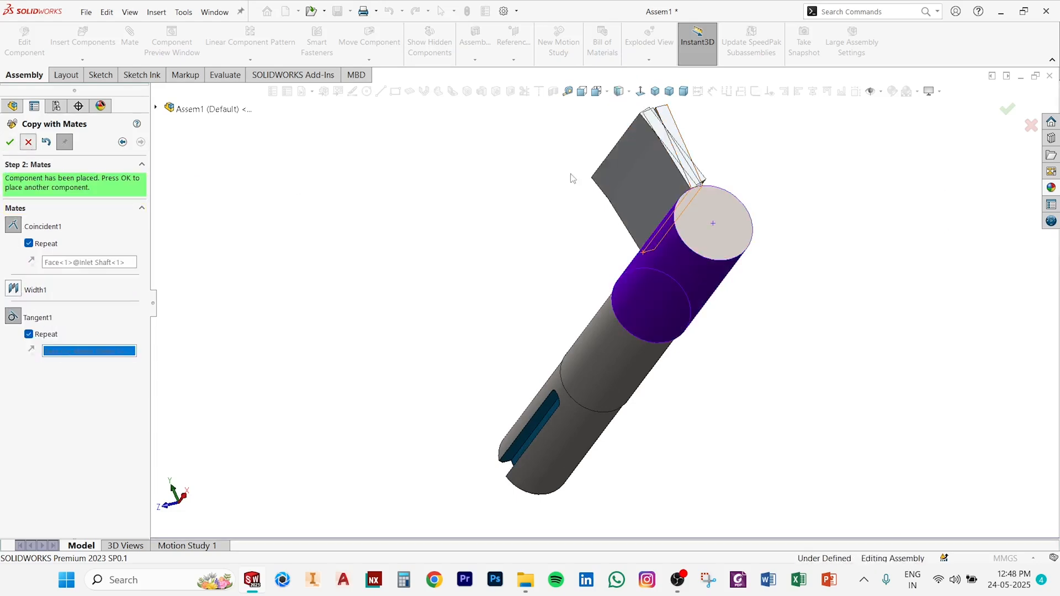
Move the copied blade around the shaft to the side opposite the first blade.
{"action": "left_click_drag", "start_coordinate": [630, 157], "coordinate": [705, 351]}
{"action": "left_click", "coordinate": [798, 361]}
{"action": "scroll", "coordinate": [797, 362], "scroll_direction": "up", "scroll_amount": 1}
{"action": "middle_click_drag", "start_coordinate": [797, 361], "coordinate": [713, 272]}
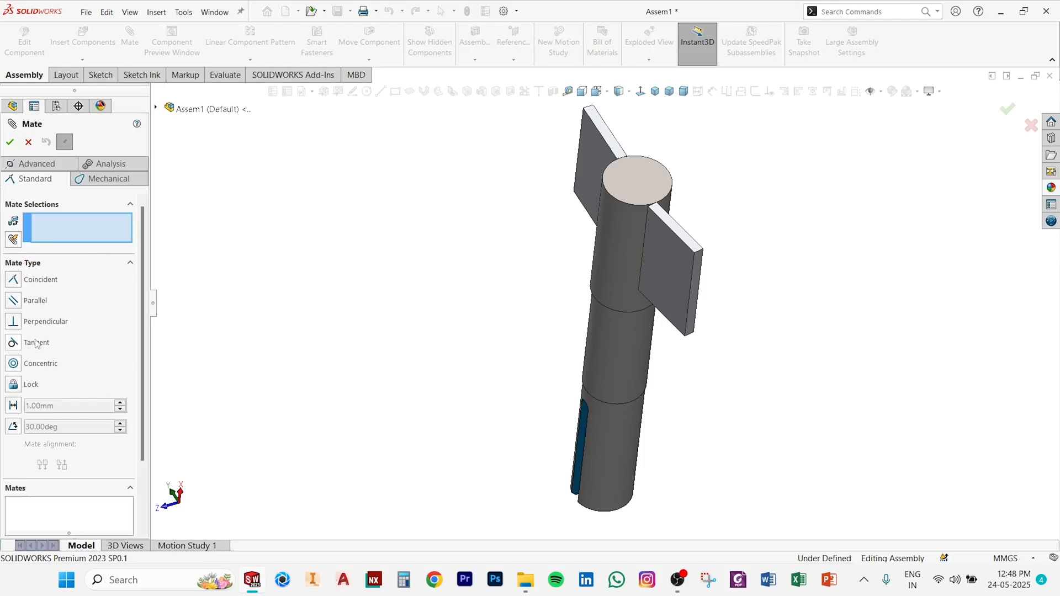
Add a centered Width mate between the copied blade's two broad faces and the cylindrical face of the shaft's end section.
{"action": "left_click", "coordinate": [43, 164]}
{"action": "left_click", "coordinate": [36, 320]}
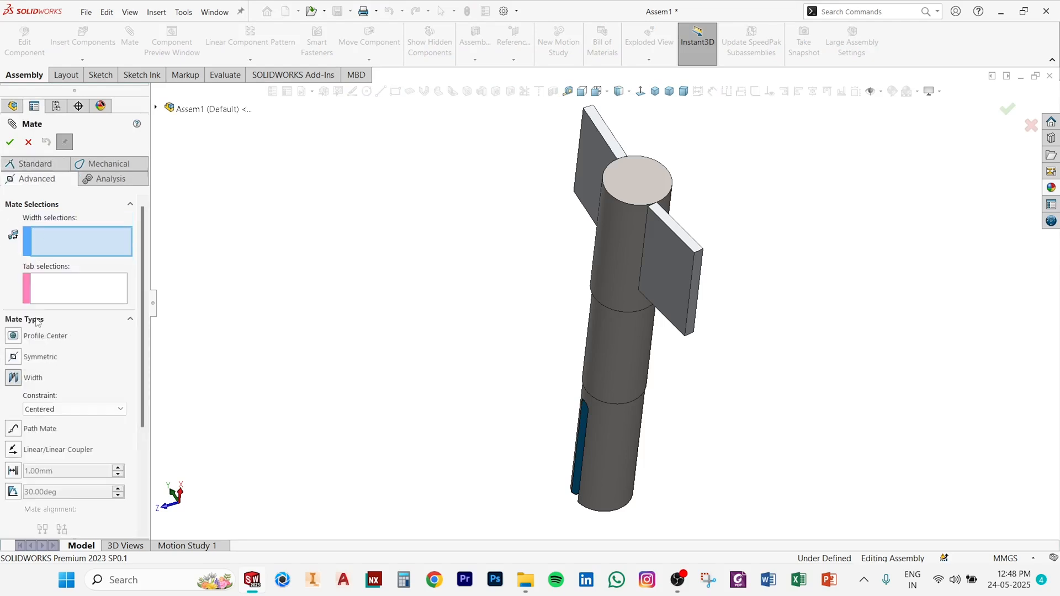
{"action": "left_click", "coordinate": [685, 270]}
{"action": "middle_click_drag", "start_coordinate": [686, 271], "coordinate": [557, 270]}
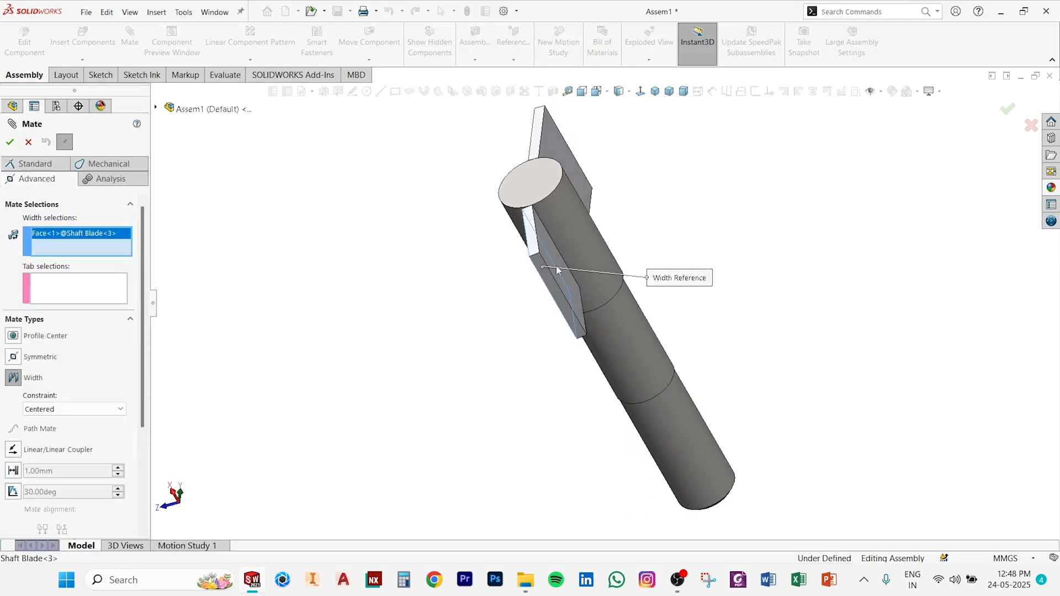
{"action": "left_click", "coordinate": [552, 259]}
{"action": "left_click", "coordinate": [574, 231]}
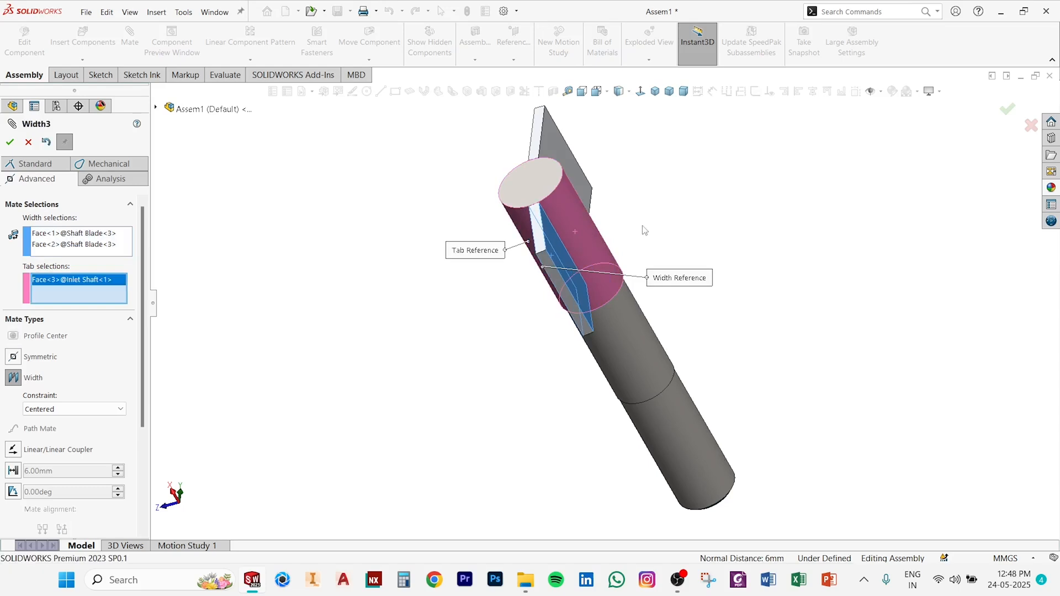
{"action": "middle_click_drag", "start_coordinate": [575, 231], "coordinate": [717, 276]}
{"action": "left_click", "coordinate": [10, 141]}
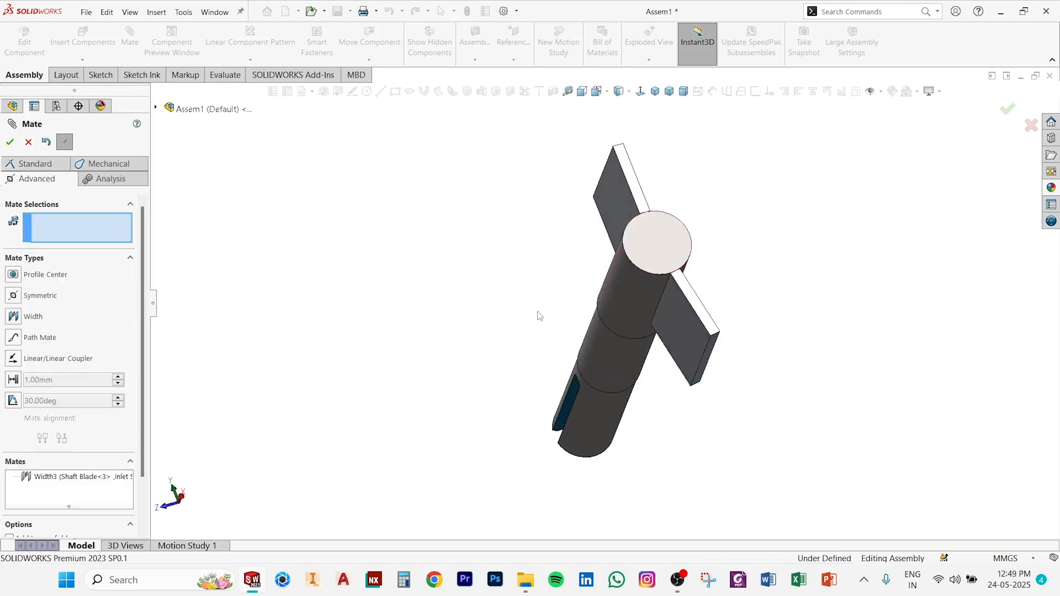
{"action": "middle_click_drag", "start_coordinate": [537, 312], "coordinate": [597, 272]}
{"action": "left_click", "coordinate": [28, 143]}
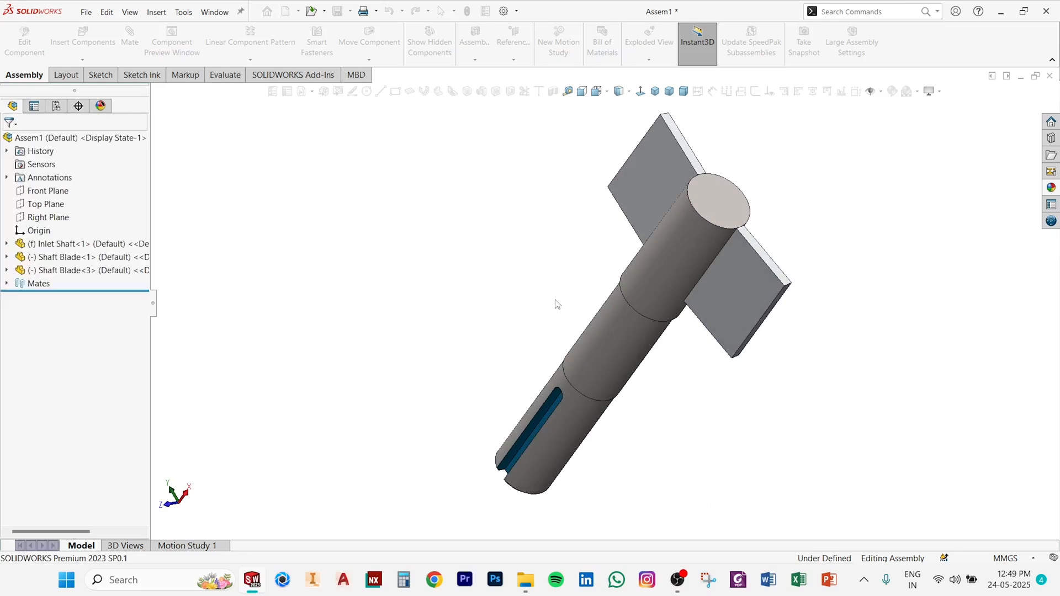
Add a Parallel mate between the copied blade's broad face and the floor of the shaft's keyway.
{"action": "middle_click_drag", "start_coordinate": [556, 303], "coordinate": [563, 223]}
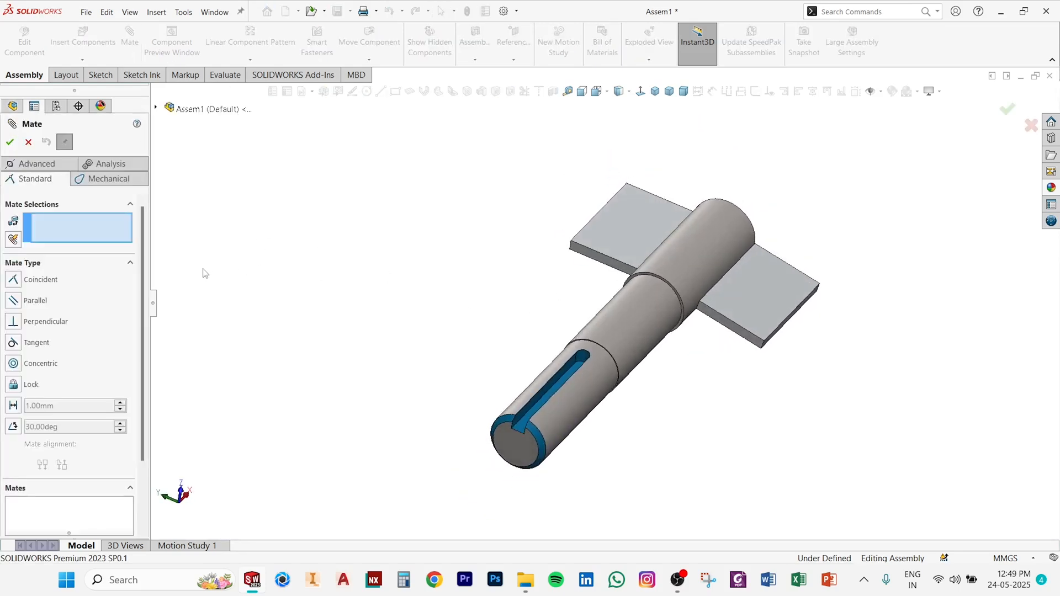
{"action": "left_click", "coordinate": [785, 291]}
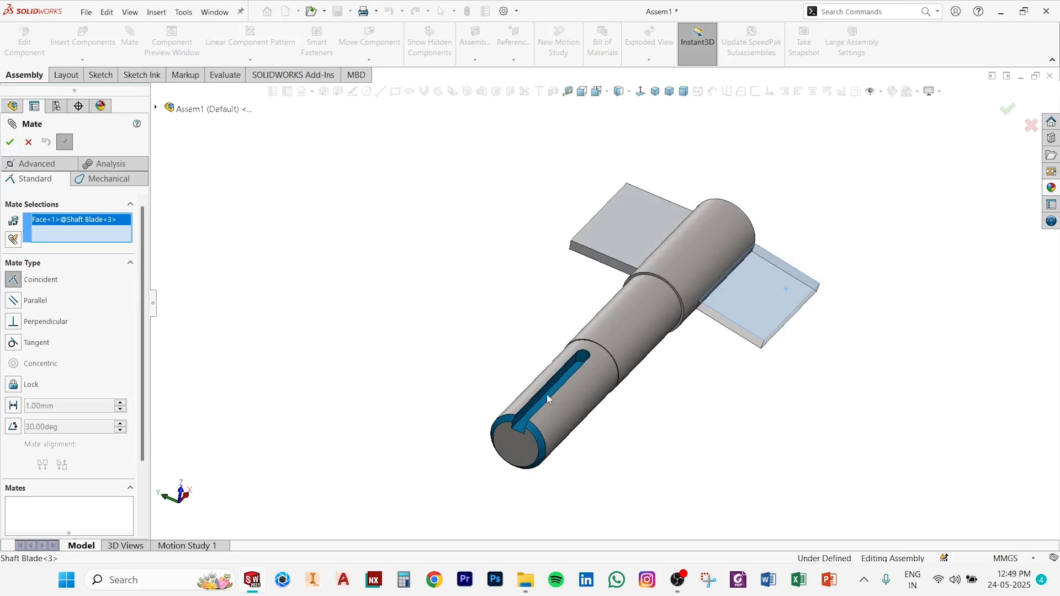
{"action": "left_click", "coordinate": [525, 424]}
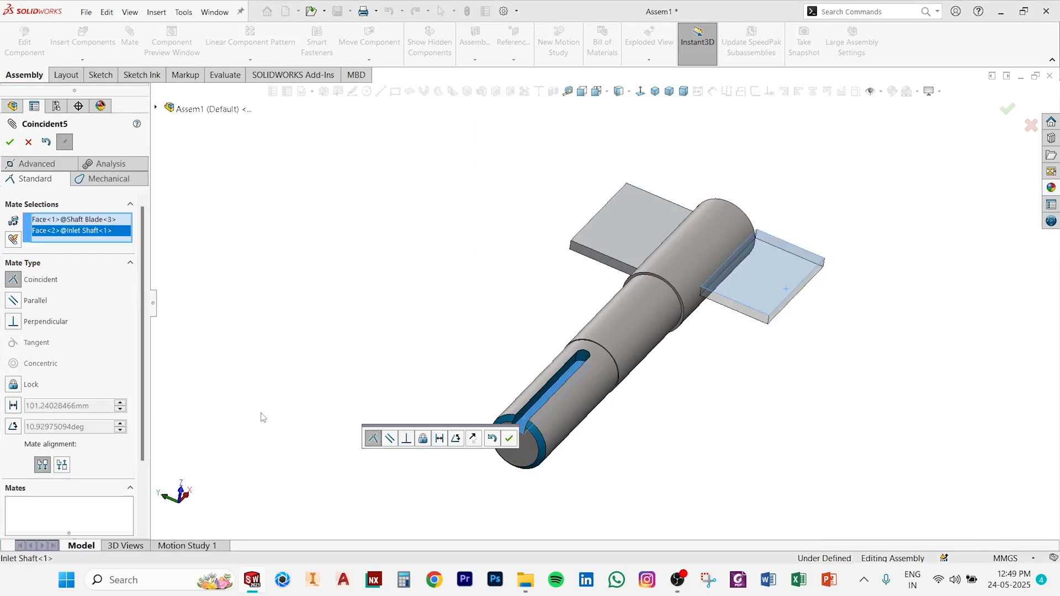
{"action": "left_click", "coordinate": [392, 440]}
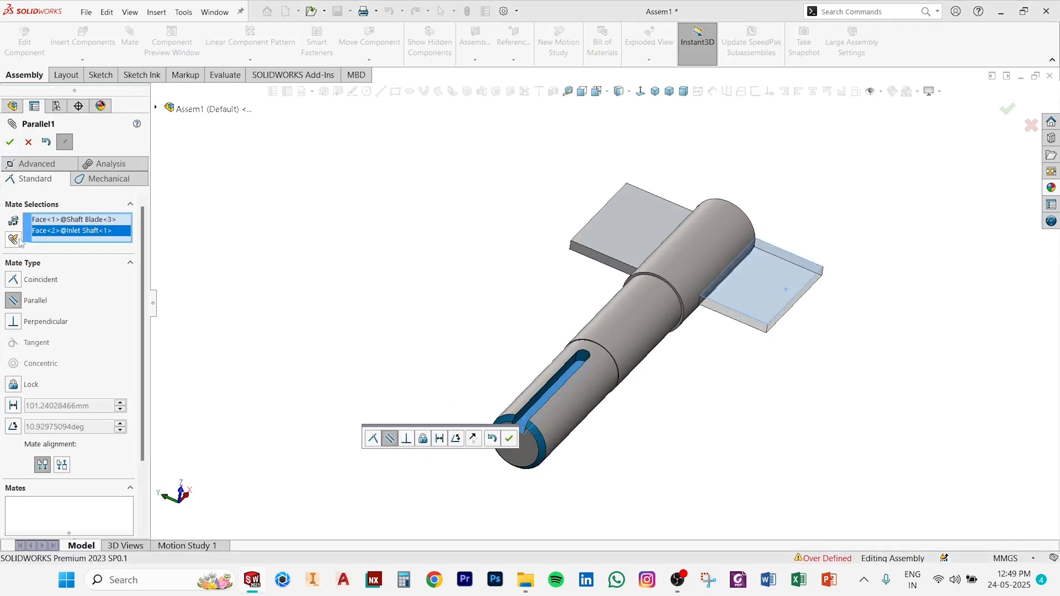
{"action": "middle_click_drag", "start_coordinate": [595, 238], "coordinate": [623, 179]}
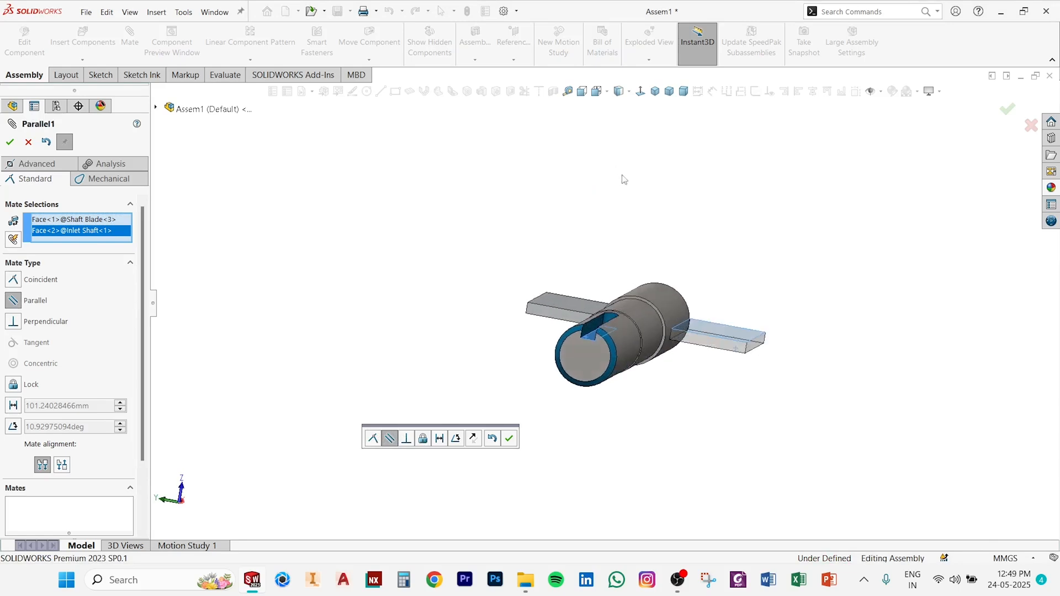
{"action": "left_click", "coordinate": [11, 141]}
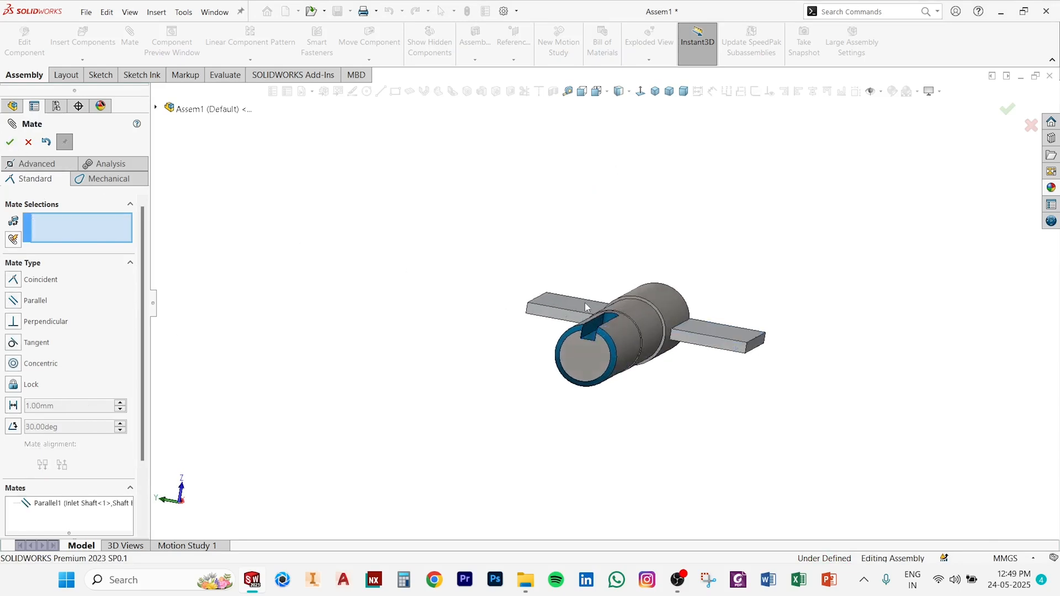
Add a Parallel mate between the first Shaft Blade's broad face and the floor of the shaft's keyway, and finish mating.
{"action": "left_click", "coordinate": [584, 326]}
{"action": "left_click", "coordinate": [590, 340]}
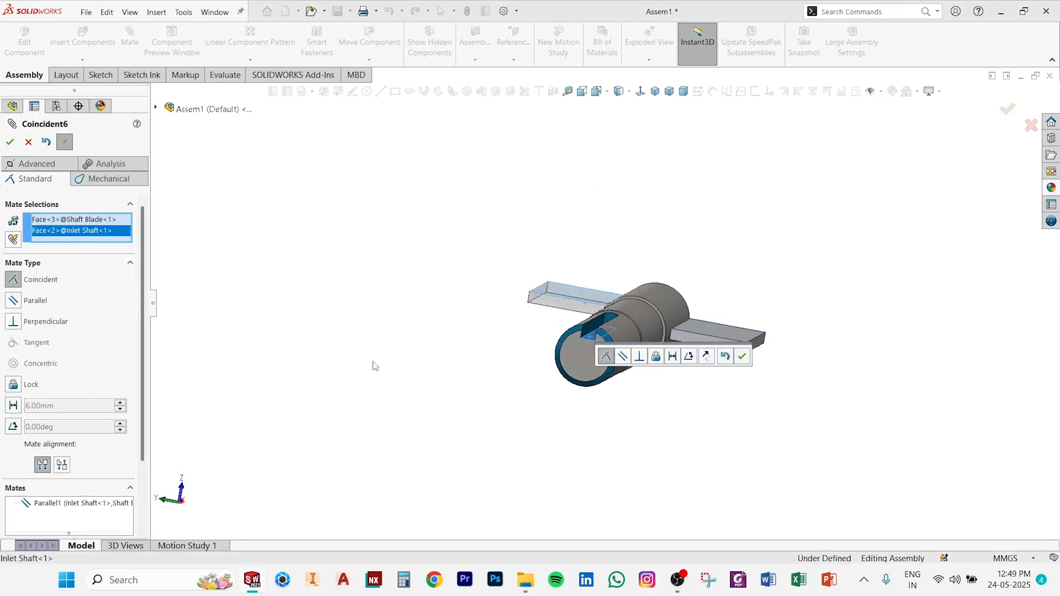
{"action": "left_click", "coordinate": [623, 357]}
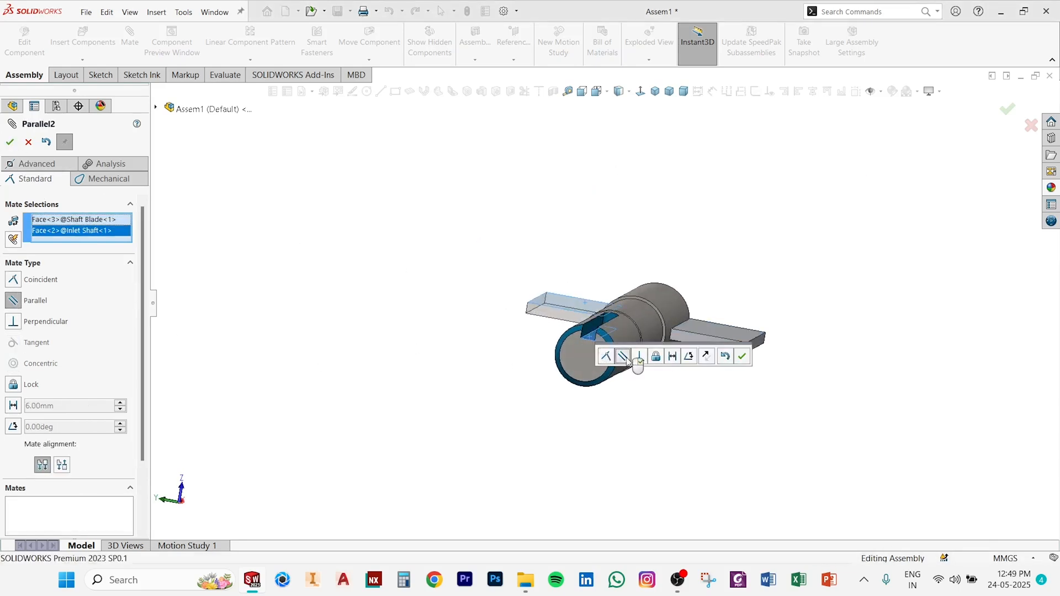
{"action": "left_click", "coordinate": [742, 356]}
{"action": "middle_click_drag", "start_coordinate": [721, 390], "coordinate": [677, 300]}
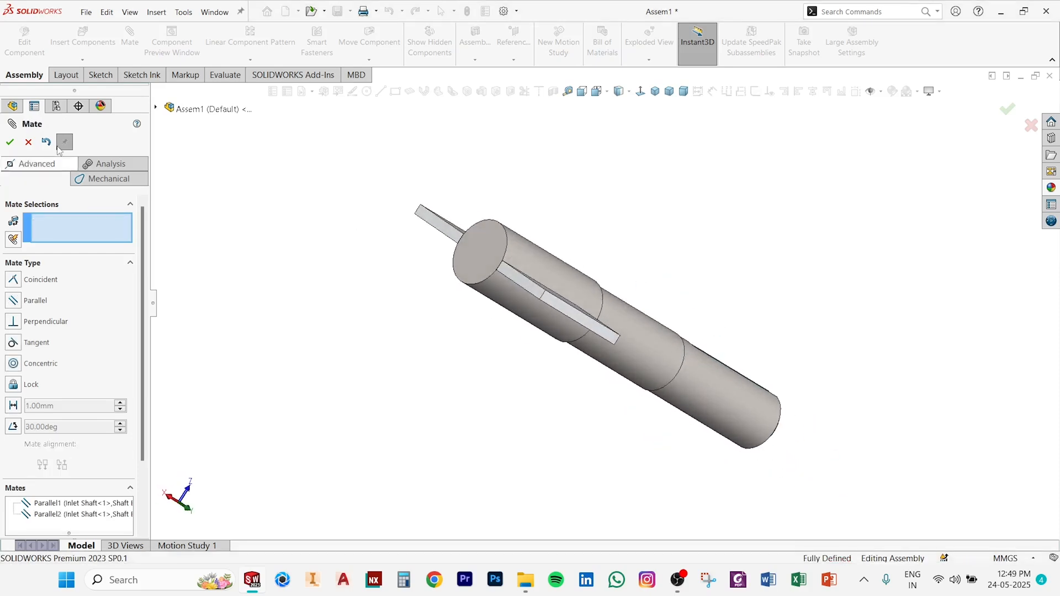
{"action": "key", "text": "Return"}
Examine the assembled shaft from isometric and other angles to check both blades' placement and their alignment with the keyway.
{"action": "middle_click_drag", "start_coordinate": [613, 227], "coordinate": [663, 262]}
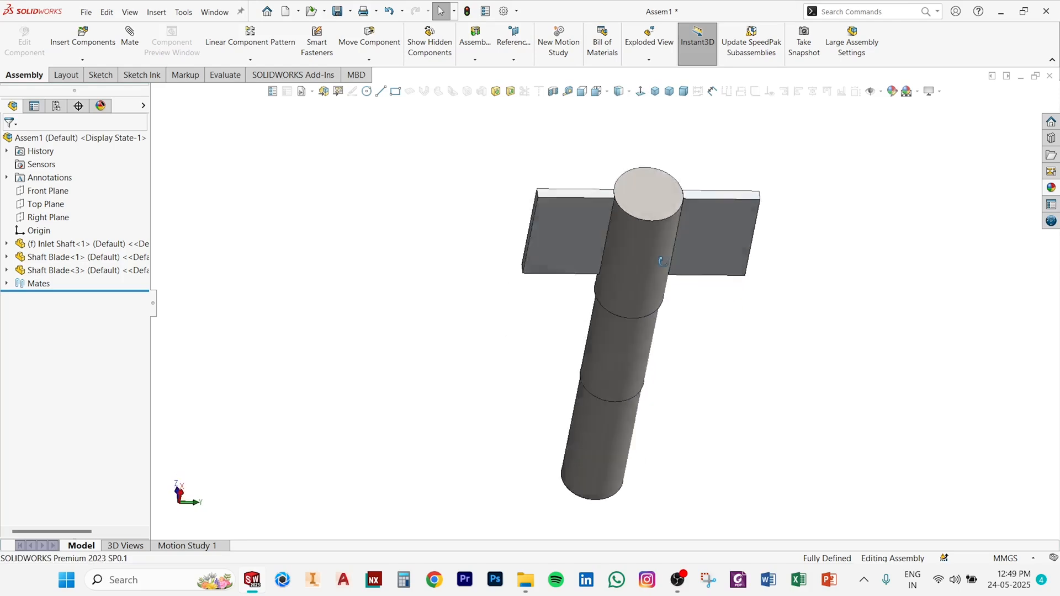
{"action": "left_click", "coordinate": [655, 91]}
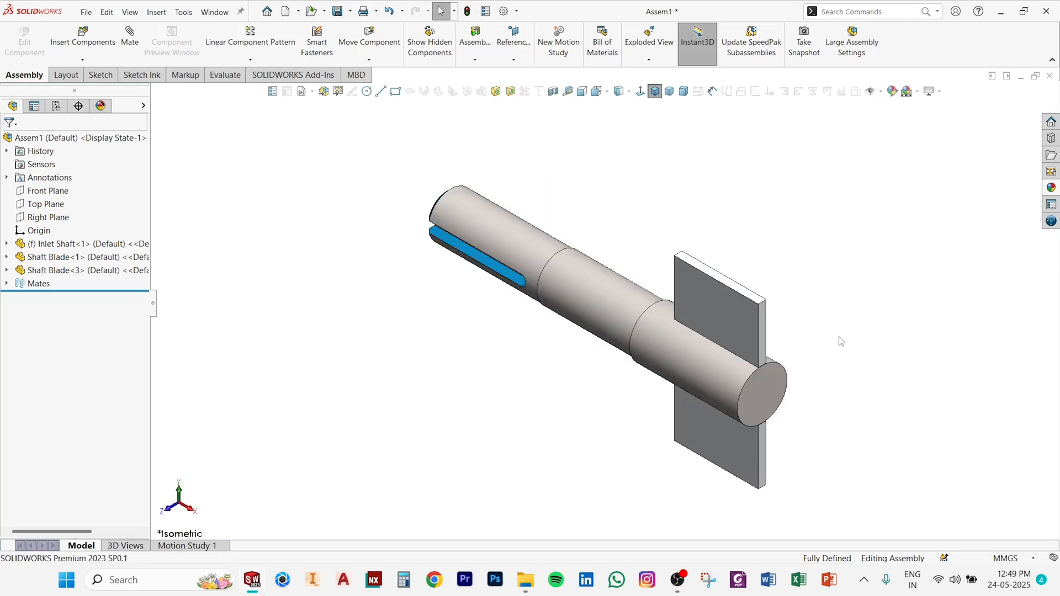
{"action": "middle_click_drag", "start_coordinate": [841, 342], "coordinate": [649, 105]}
{"action": "scroll", "coordinate": [727, 245], "scroll_direction": "down", "scroll_amount": 2}
{"action": "scroll", "coordinate": [726, 244], "scroll_direction": "up", "scroll_amount": 6}
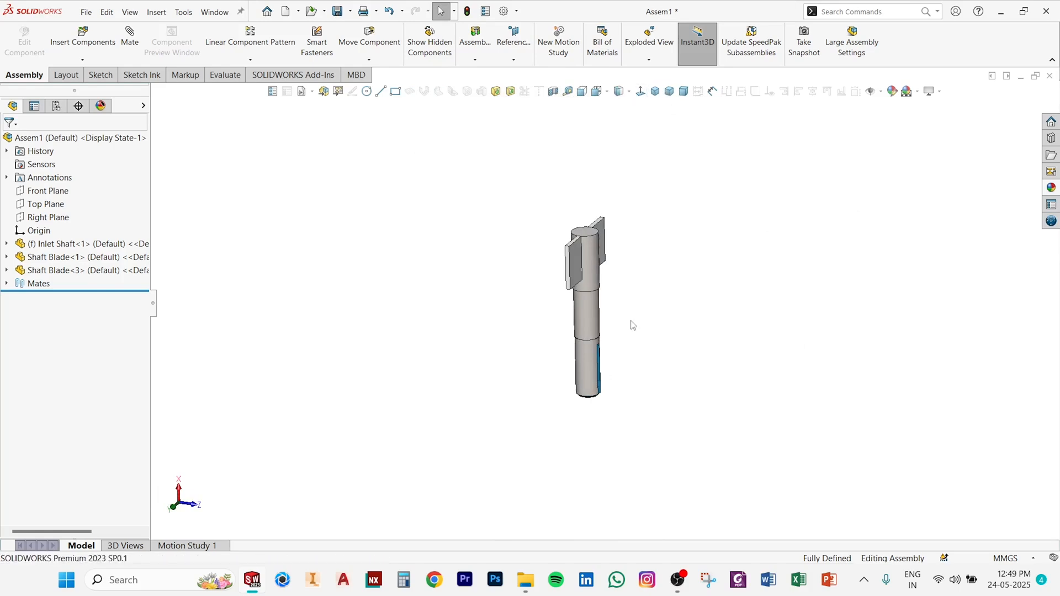
{"action": "scroll", "coordinate": [633, 325], "scroll_direction": "down", "scroll_amount": 3}
{"action": "middle_click_drag", "start_coordinate": [611, 320], "coordinate": [772, 426]}
{"action": "left_click", "coordinate": [597, 91]}
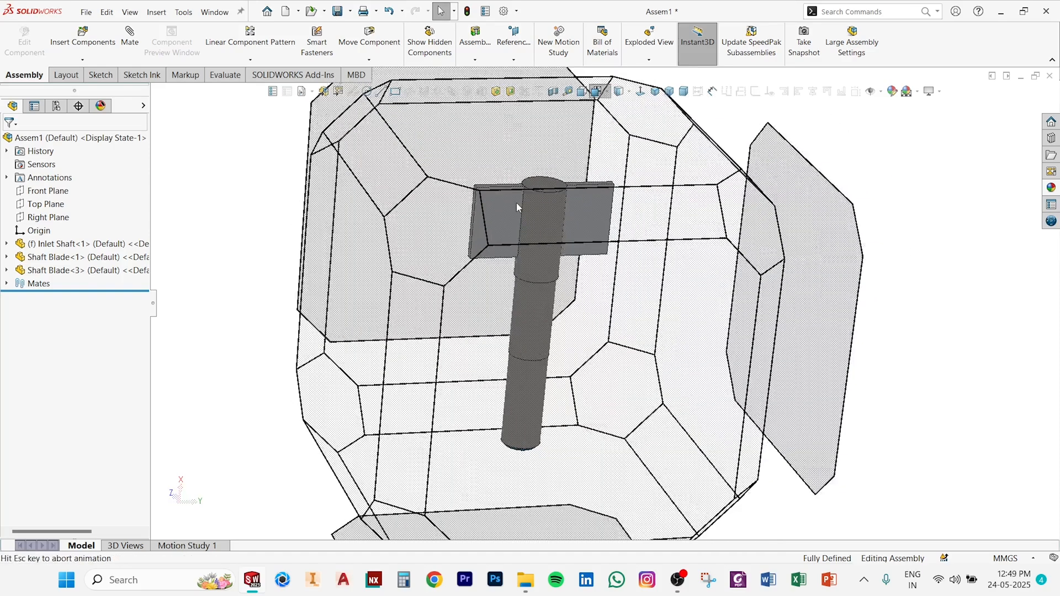
{"action": "left_click", "coordinate": [416, 305]}
{"action": "middle_click_drag", "start_coordinate": [423, 321], "coordinate": [712, 206]}
{"action": "scroll", "coordinate": [677, 243], "scroll_direction": "up", "scroll_amount": 3}
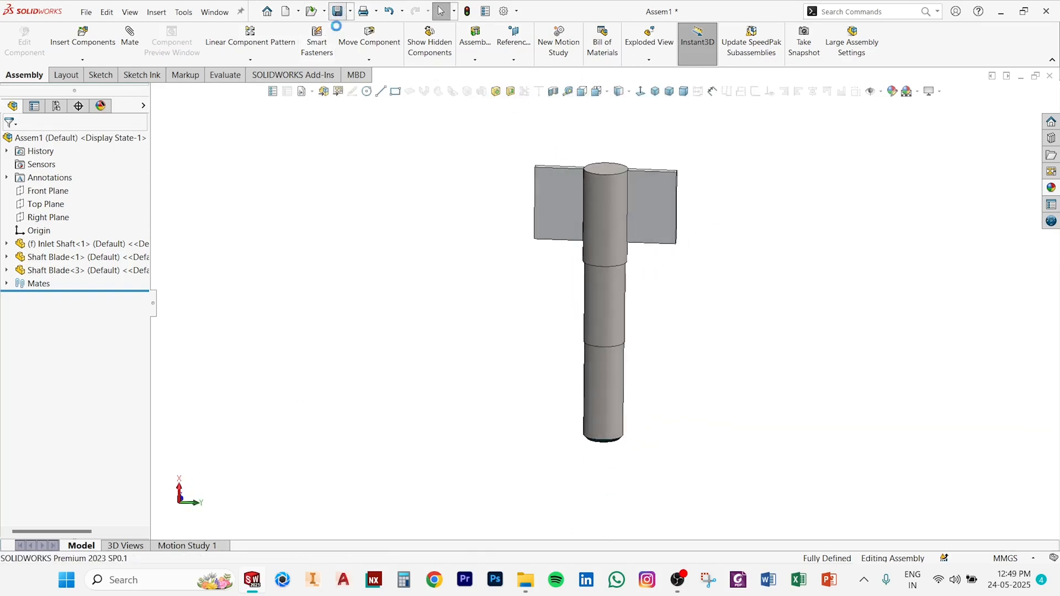
Save the assembly as Inlet Fin in the Screw folder.
{"action": "key", "text": "ctrl+s"}
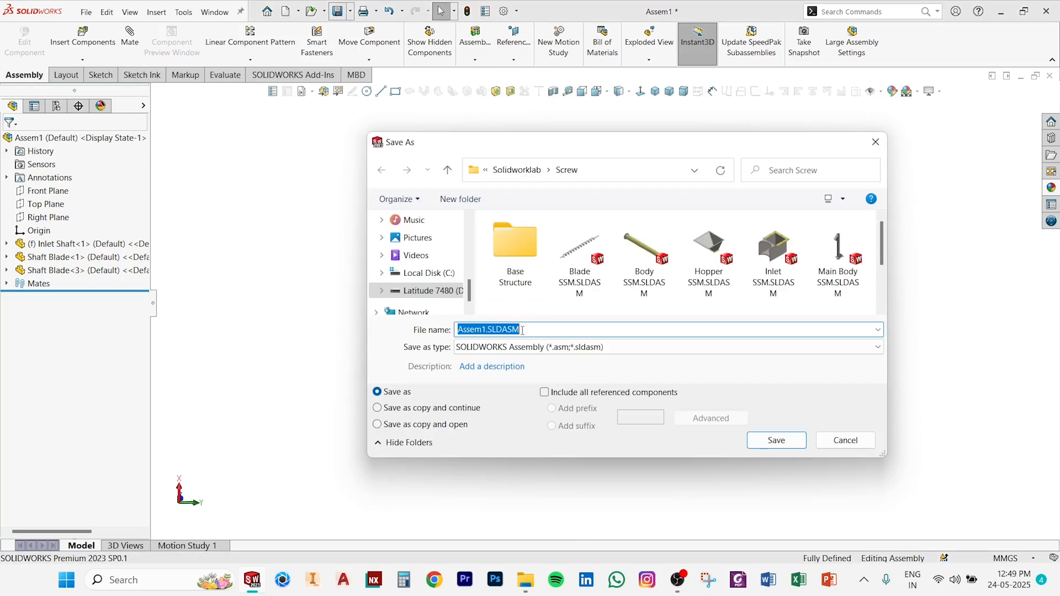
{"action": "type", "text": "Inle"}
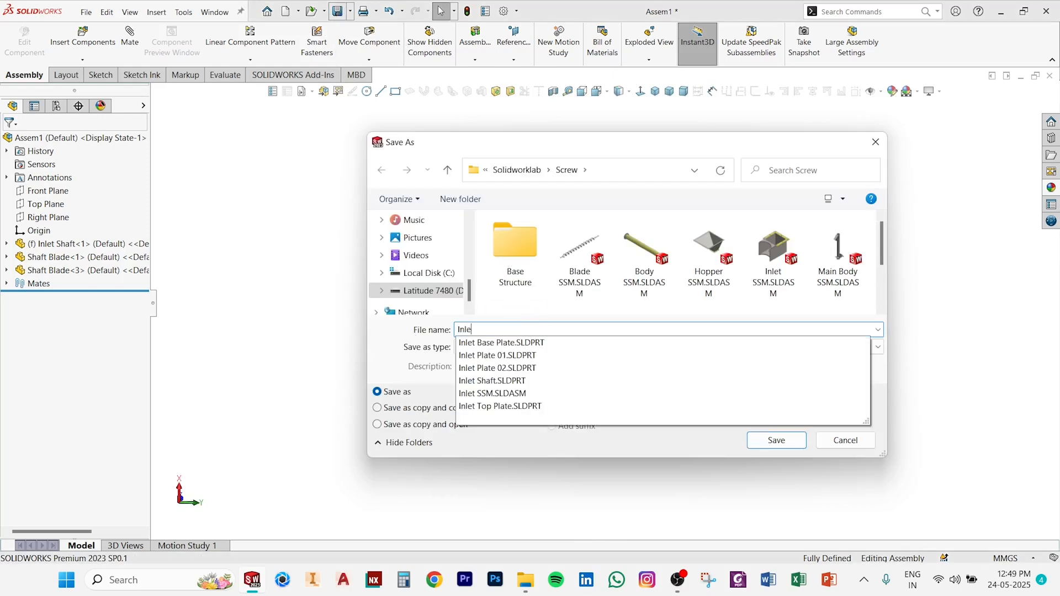
{"action": "type", "text": "t F"}
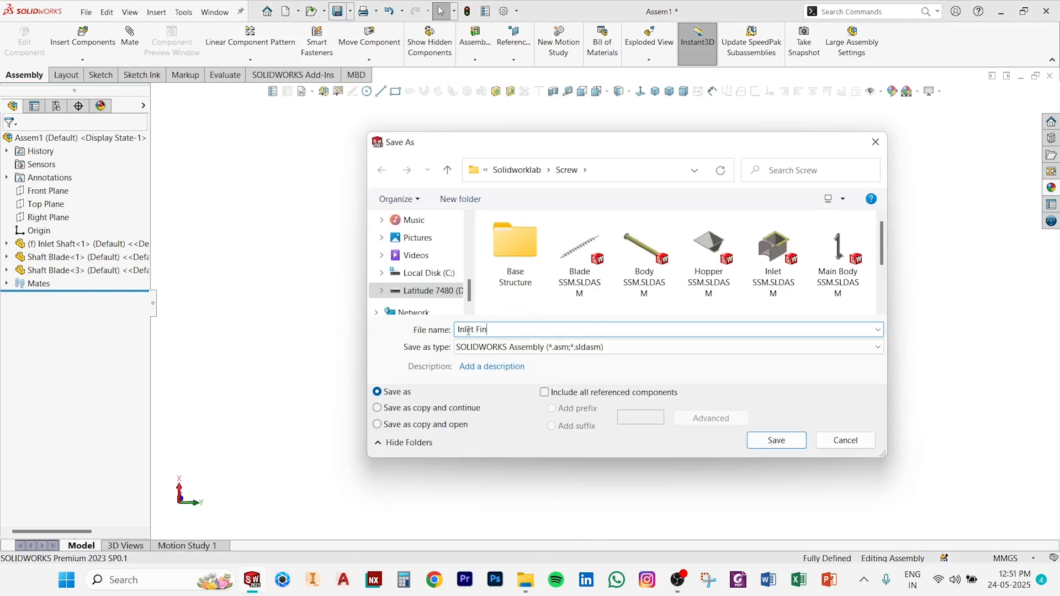
{"action": "type", "text": "in"}
{"action": "left_click", "coordinate": [771, 440]}
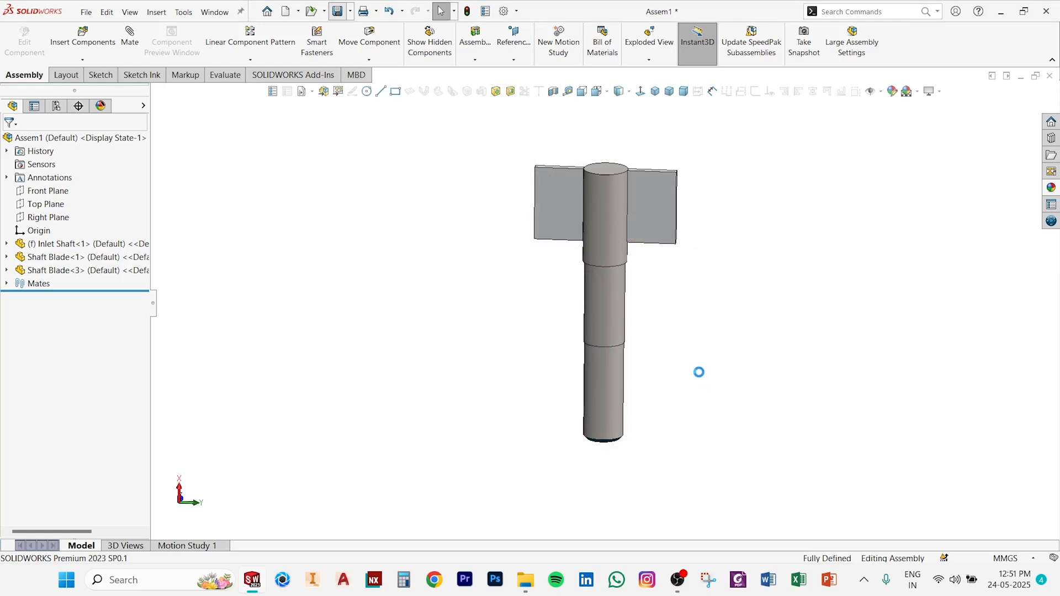
{"action": "middle_click_drag", "start_coordinate": [700, 355], "coordinate": [673, 371]}
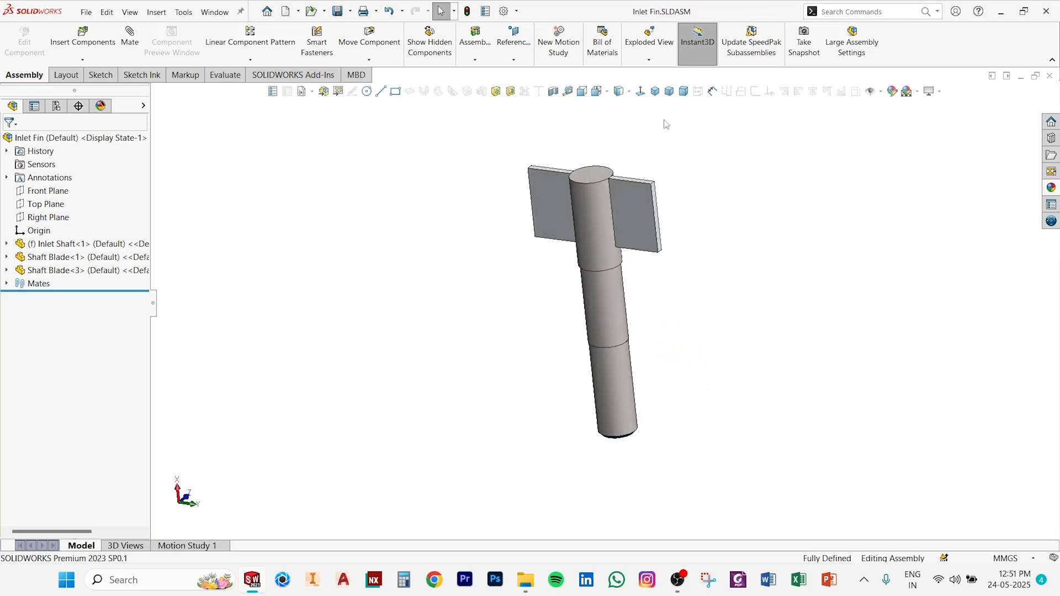